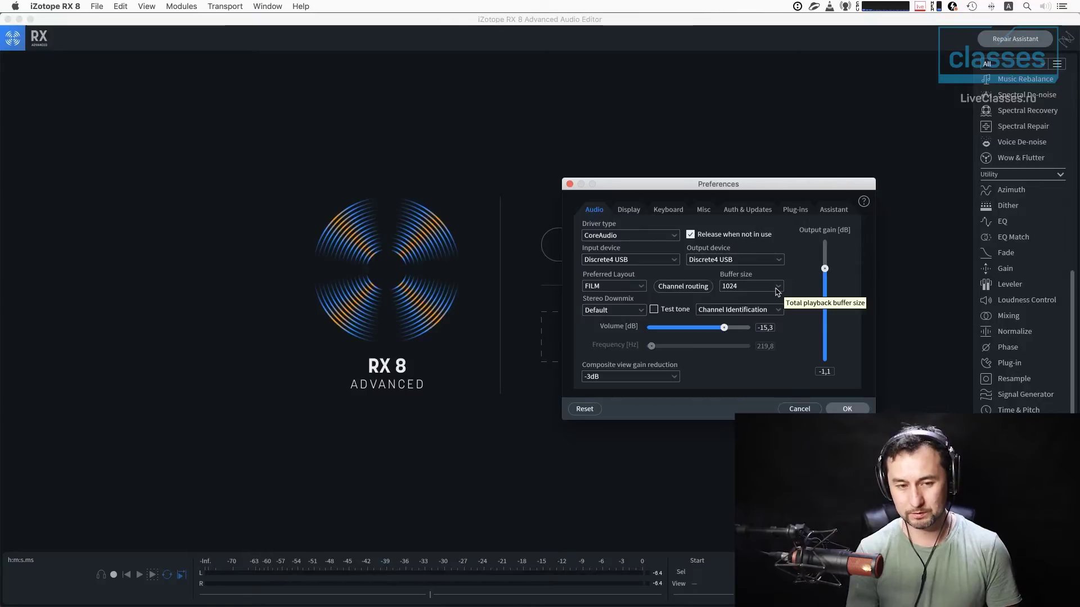
- Review the playback buffer size options, keep the buffer at 1024, and accept the audio preferences
{"action": "left_click", "coordinate": [777, 290]}
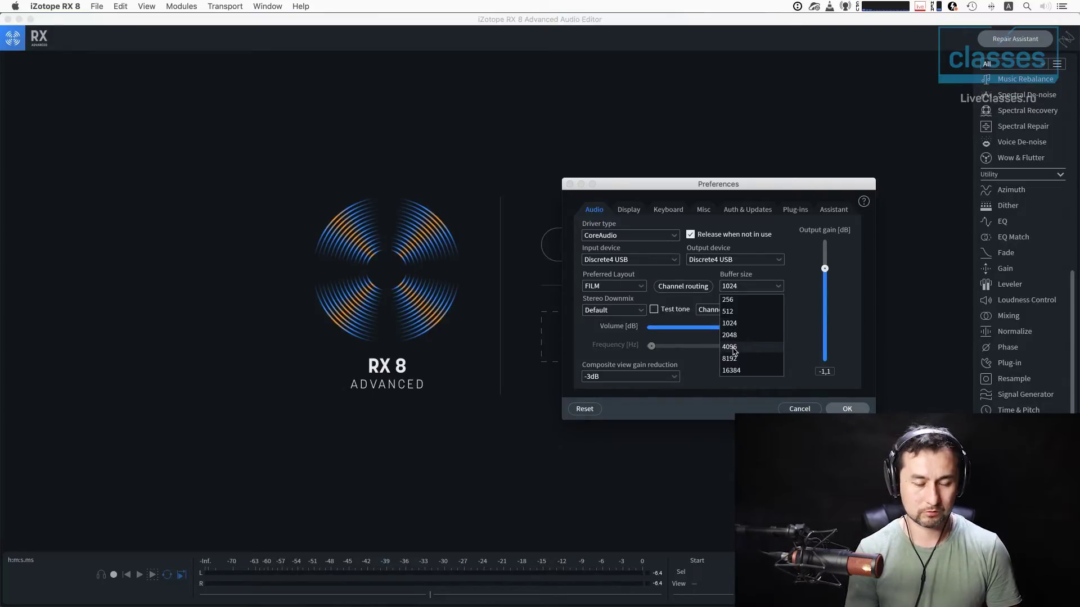
{"action": "left_click", "coordinate": [802, 317]}
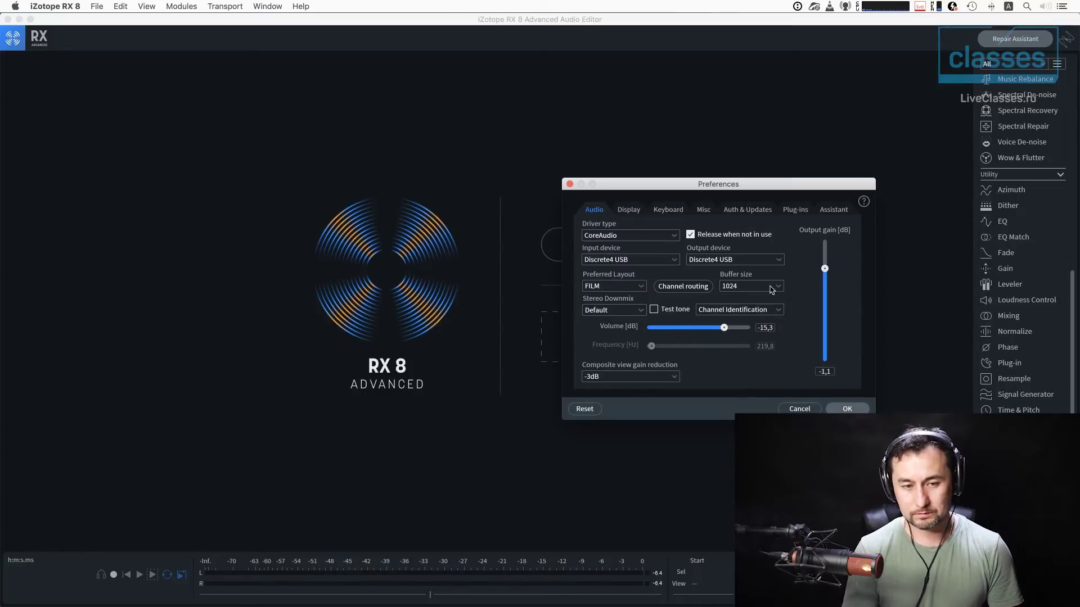
{"action": "left_click", "coordinate": [771, 290]}
{"action": "left_click", "coordinate": [804, 325]}
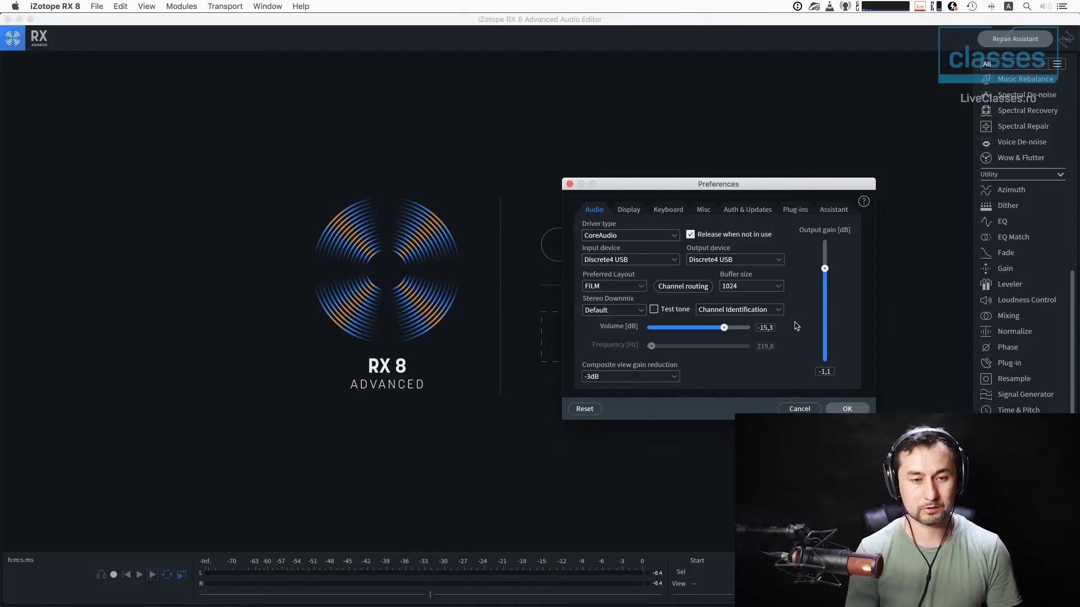
{"action": "left_click", "coordinate": [851, 410]}
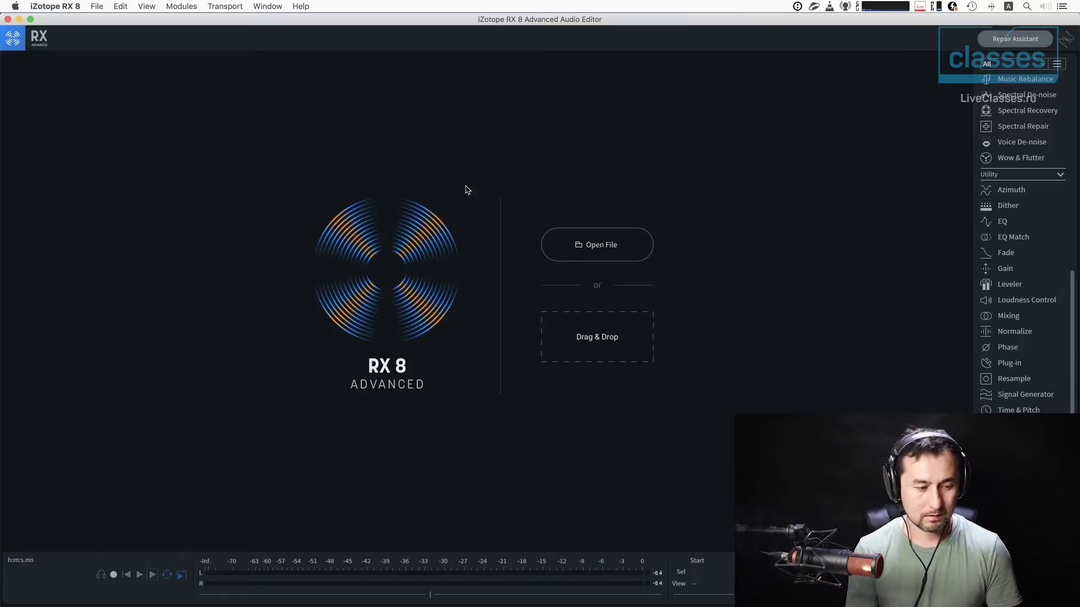
- Create a new mono recording file named Test Rec with a 44100 sampling rate
{"action": "left_click", "coordinate": [113, 576]}
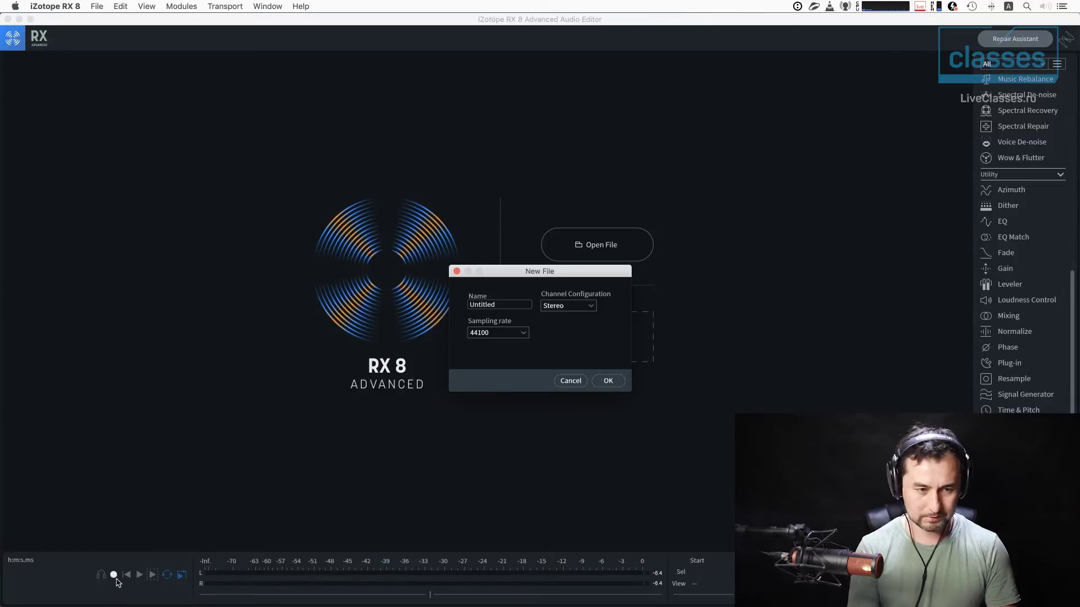
{"action": "left_click", "coordinate": [513, 305]}
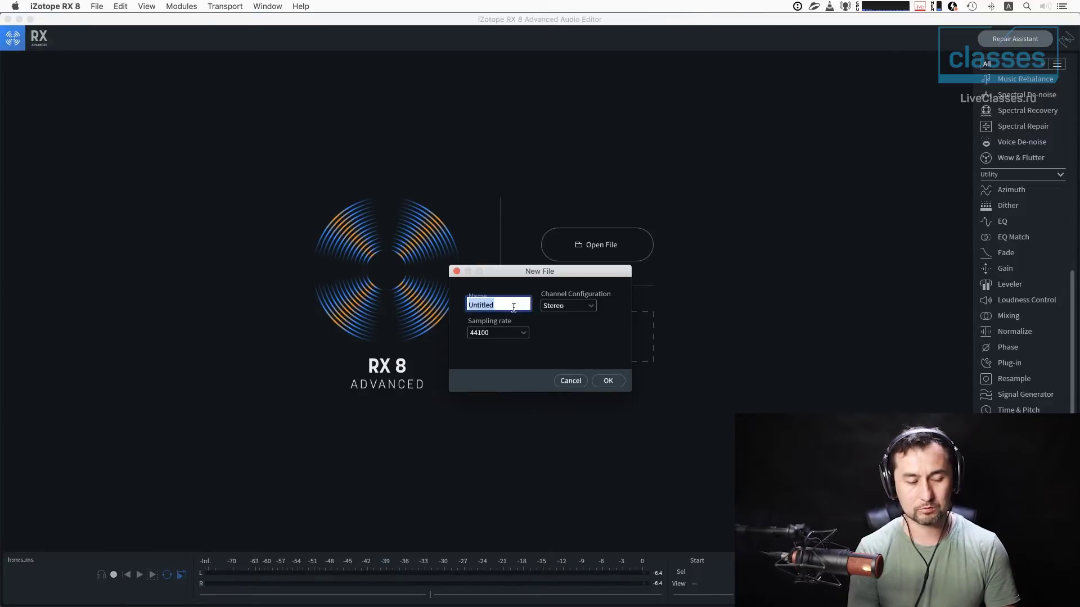
{"action": "type", "text": "Test"}
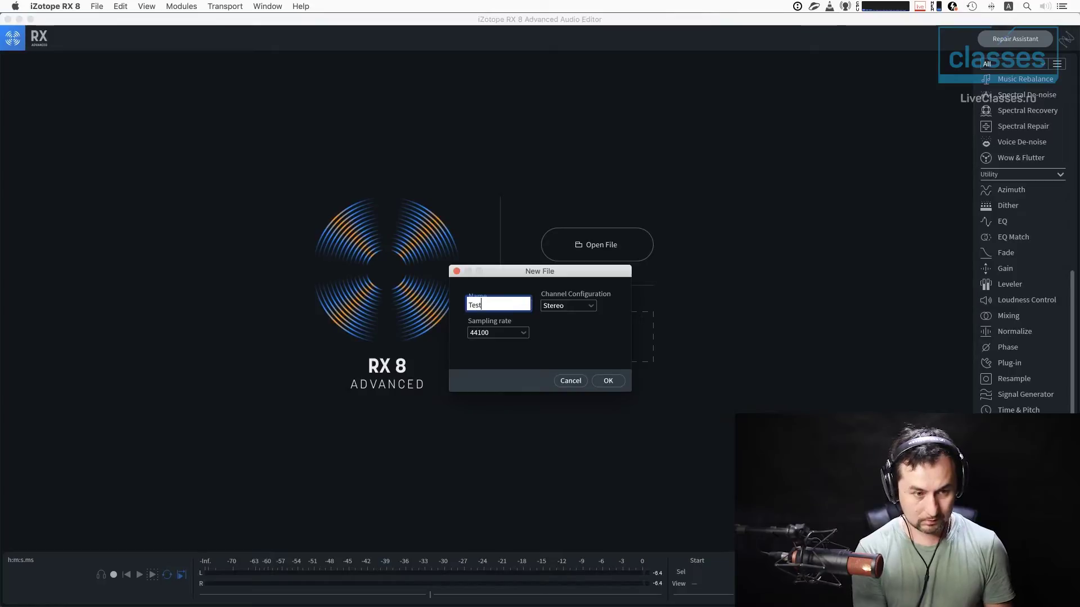
{"action": "type", "text": " Rec"}
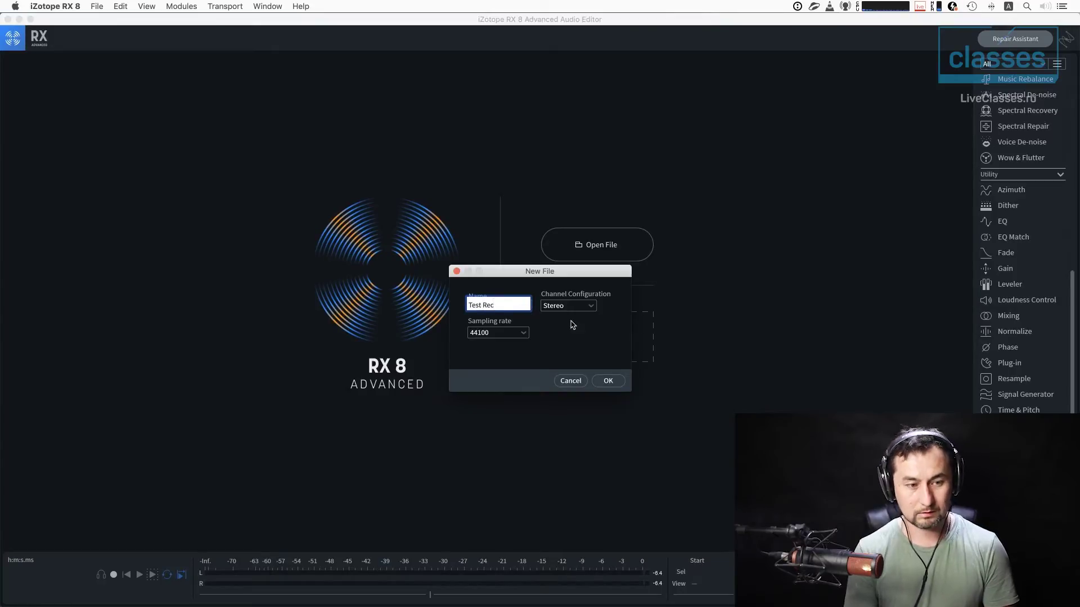
{"action": "left_click", "coordinate": [572, 325]}
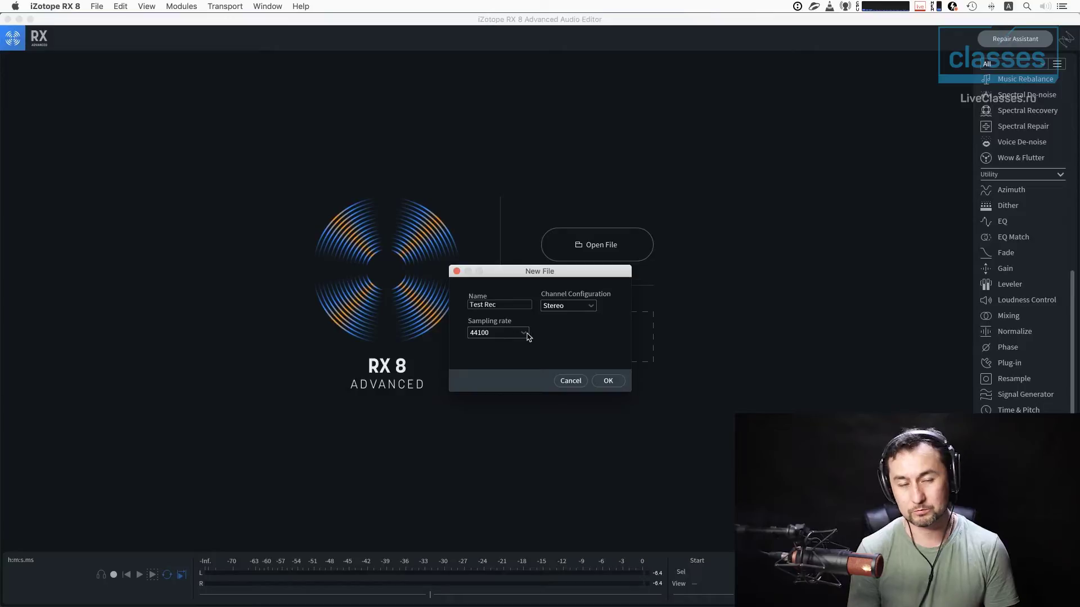
{"action": "left_click", "coordinate": [590, 305]}
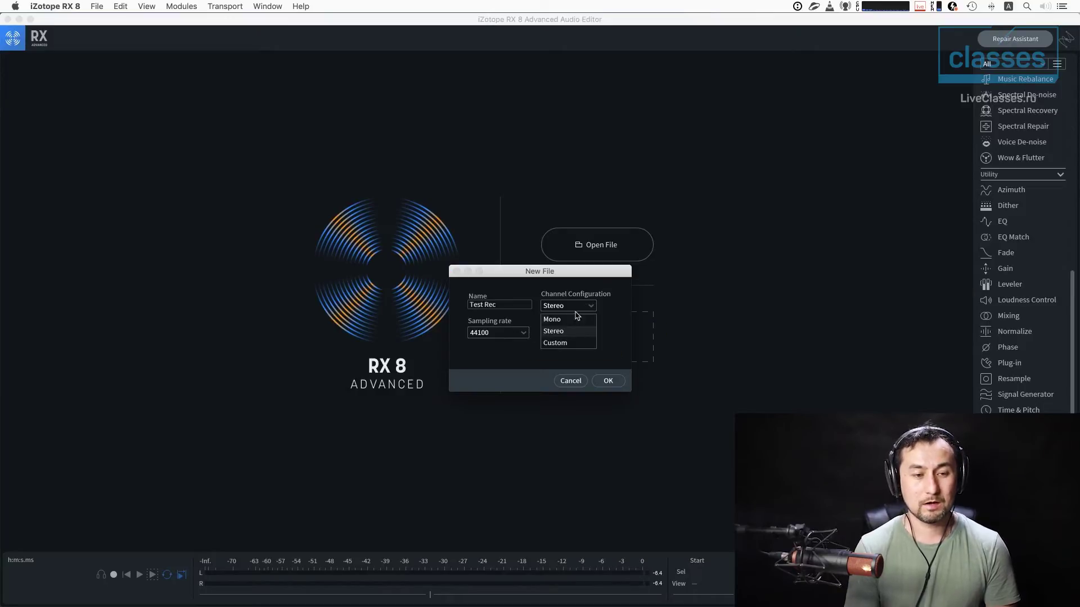
{"action": "left_click", "coordinate": [565, 327]}
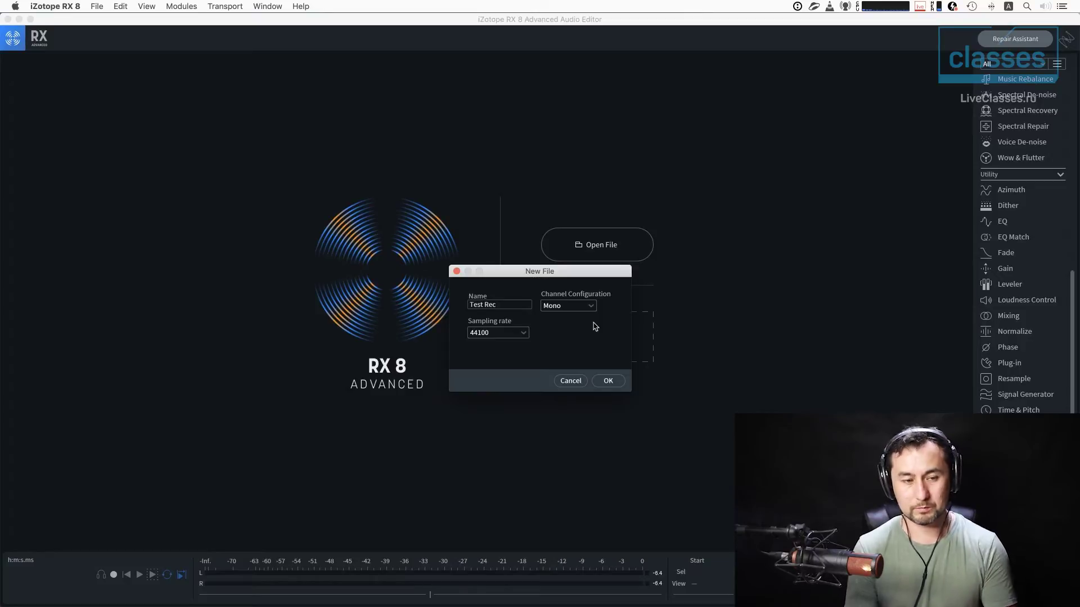
{"action": "left_click", "coordinate": [615, 381]}
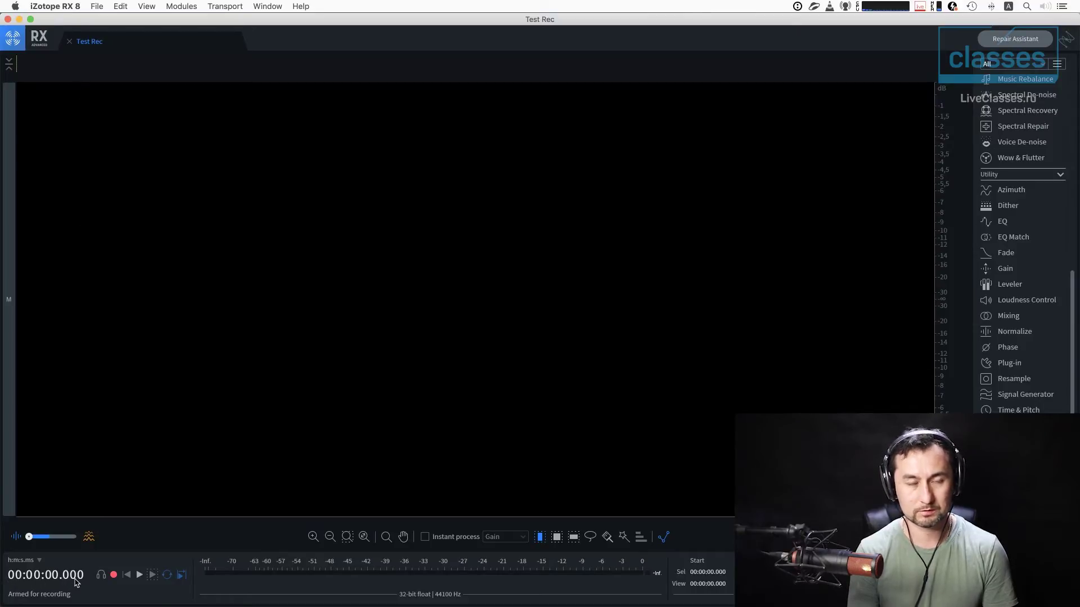
- Record about 28 seconds of microphone audio into the armed Test Rec file with input monitoring on
{"action": "left_click", "coordinate": [115, 577]}
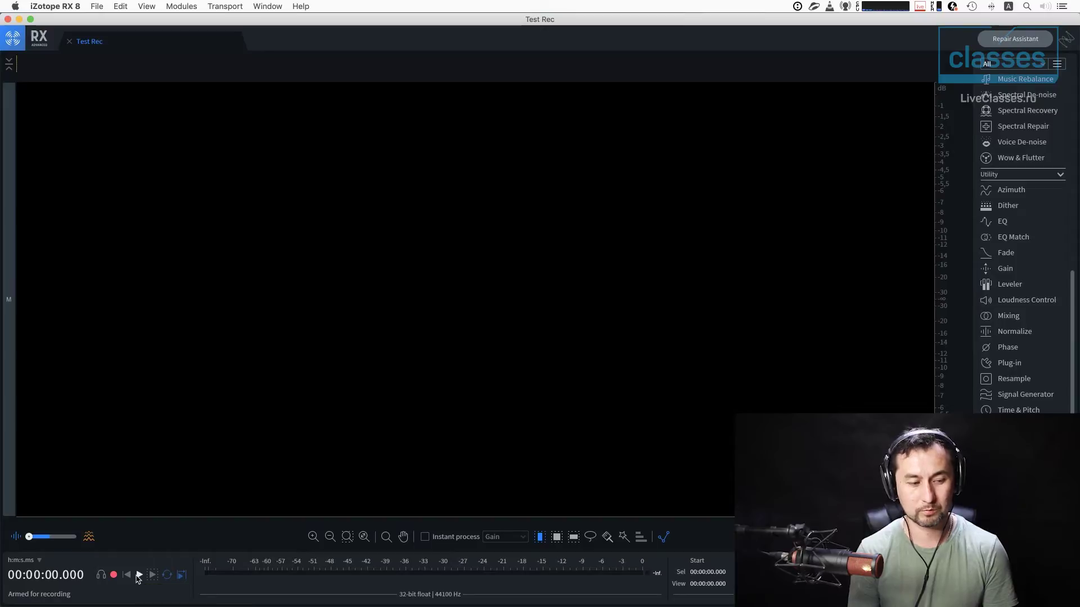
{"action": "left_click", "coordinate": [139, 575]}
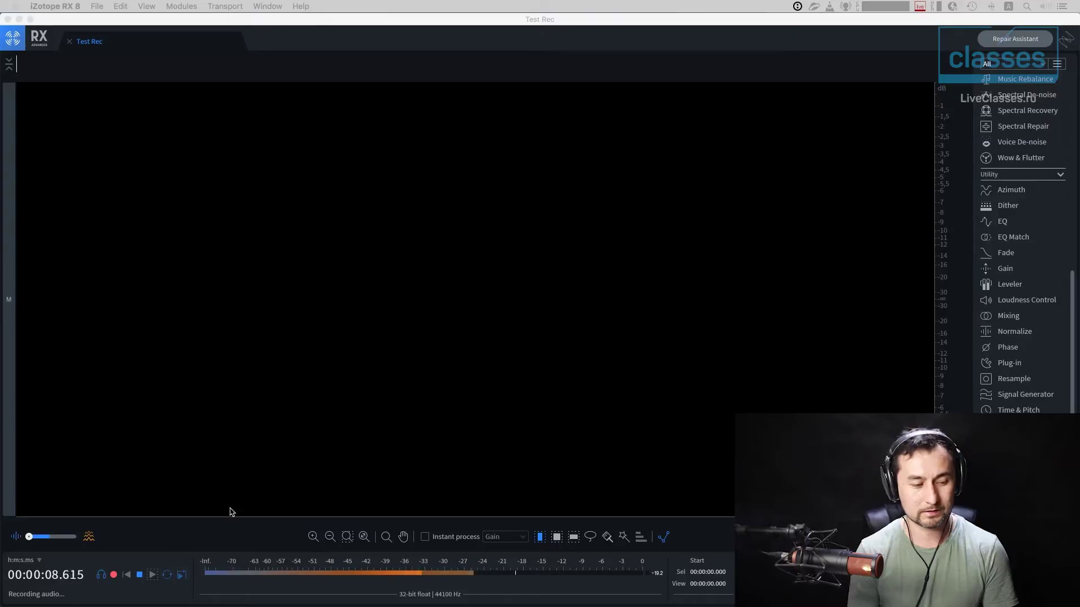
{"action": "left_click", "coordinate": [103, 580]}
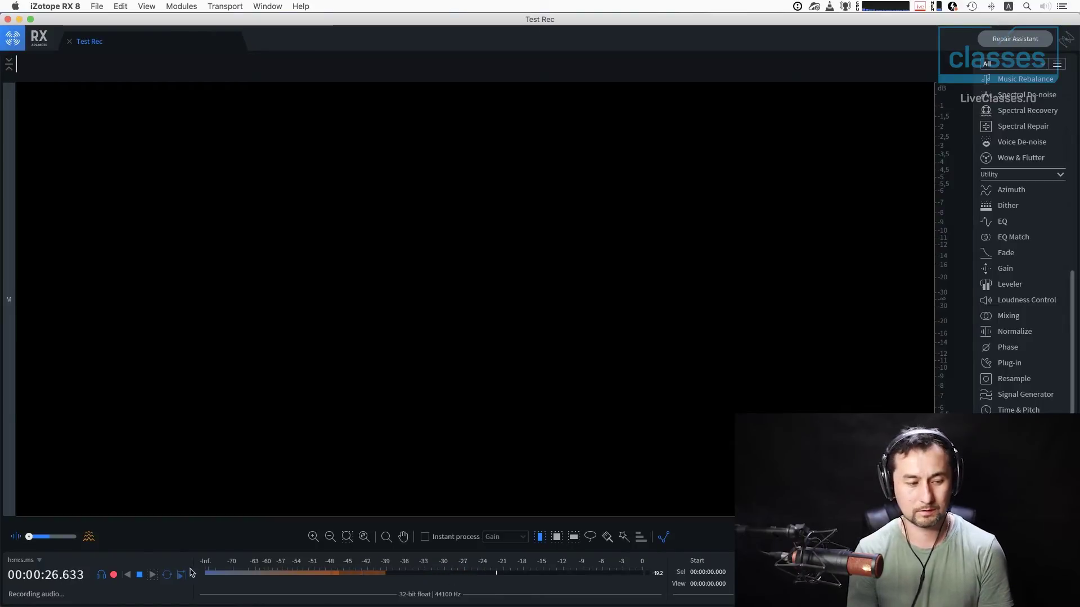
{"action": "left_click", "coordinate": [139, 575]}
- Place the playhead at about 7.7 s and change the display from waveform to full spectrogram
{"action": "left_click", "coordinate": [267, 375]}
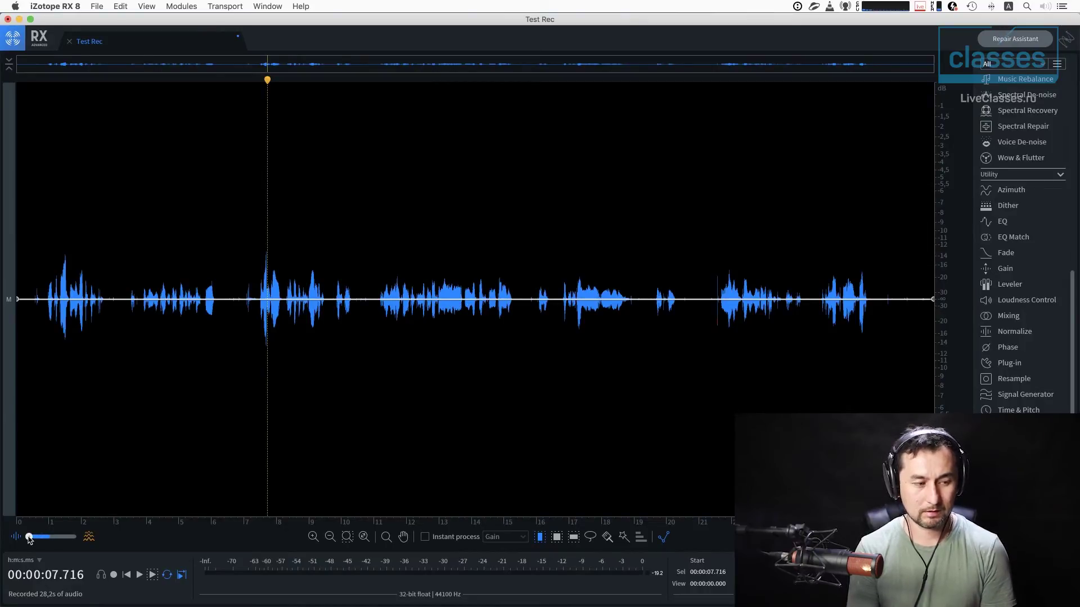
{"action": "left_click_drag", "start_coordinate": [29, 538], "coordinate": [35, 538]}
{"action": "left_click_drag", "start_coordinate": [29, 539], "coordinate": [76, 547]}
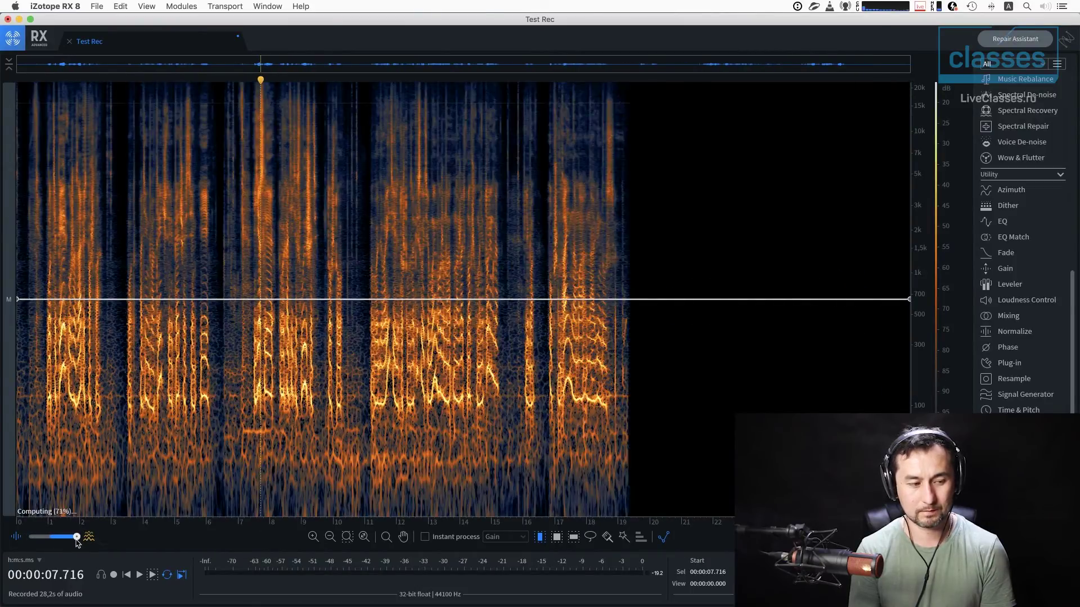
{"action": "left_click", "coordinate": [89, 537]}
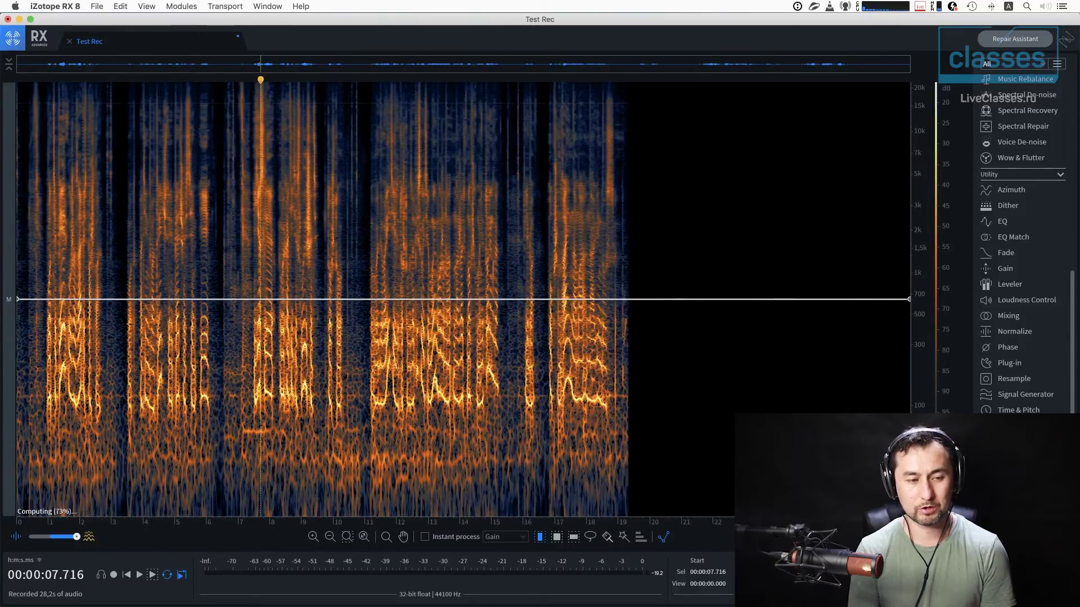
{"action": "left_click", "coordinate": [77, 537]}
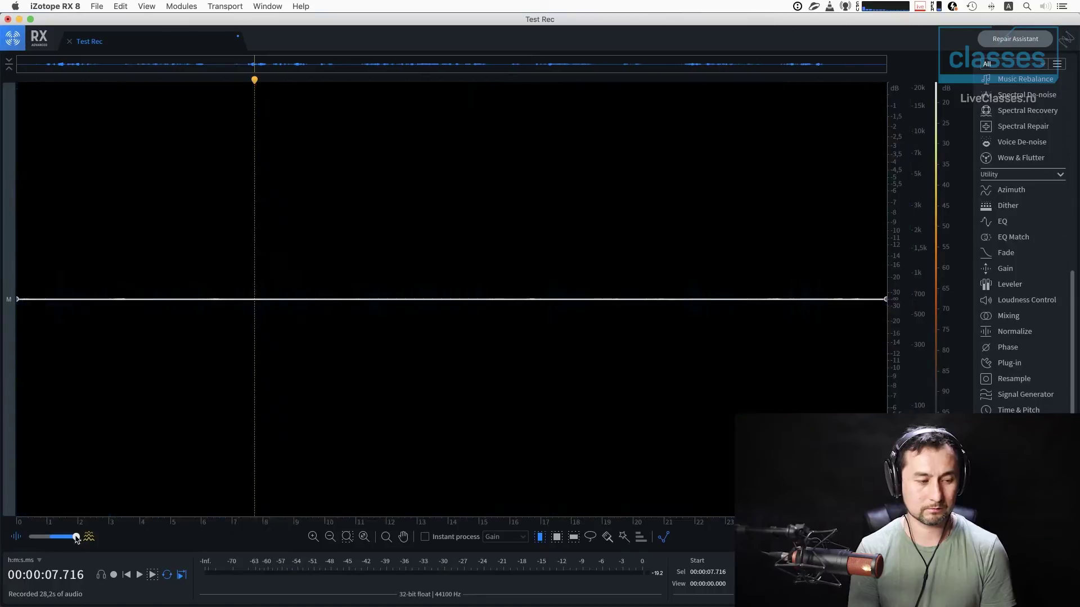
{"action": "left_click", "coordinate": [77, 537]}
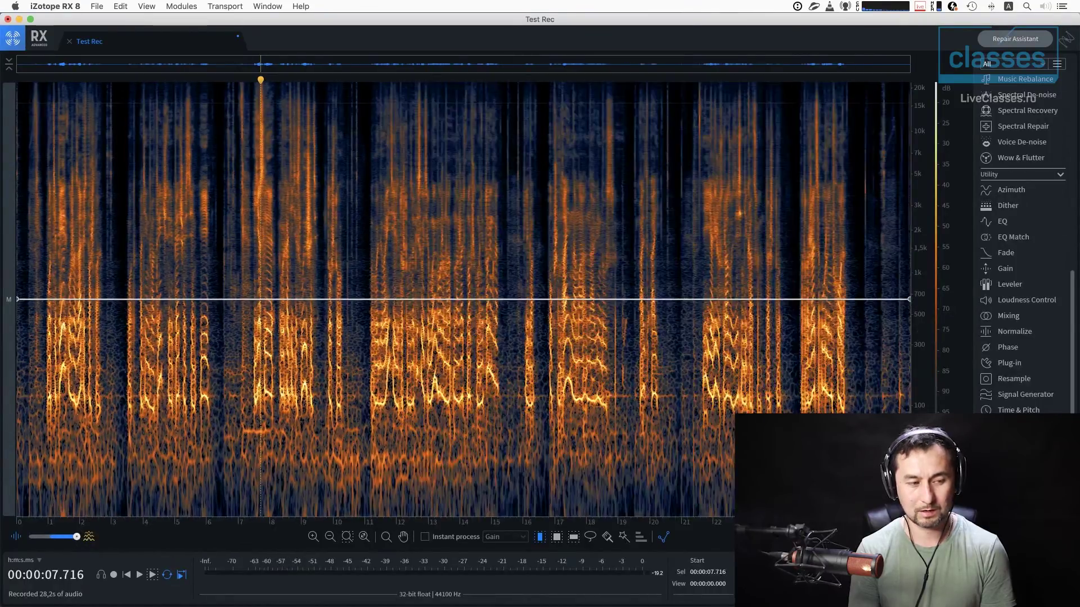
- Hide the clip gain envelope line and place the playhead at about 6.8 s
{"action": "left_click", "coordinate": [194, 336]}
{"action": "left_click", "coordinate": [664, 538]}
{"action": "left_click", "coordinate": [234, 360]}
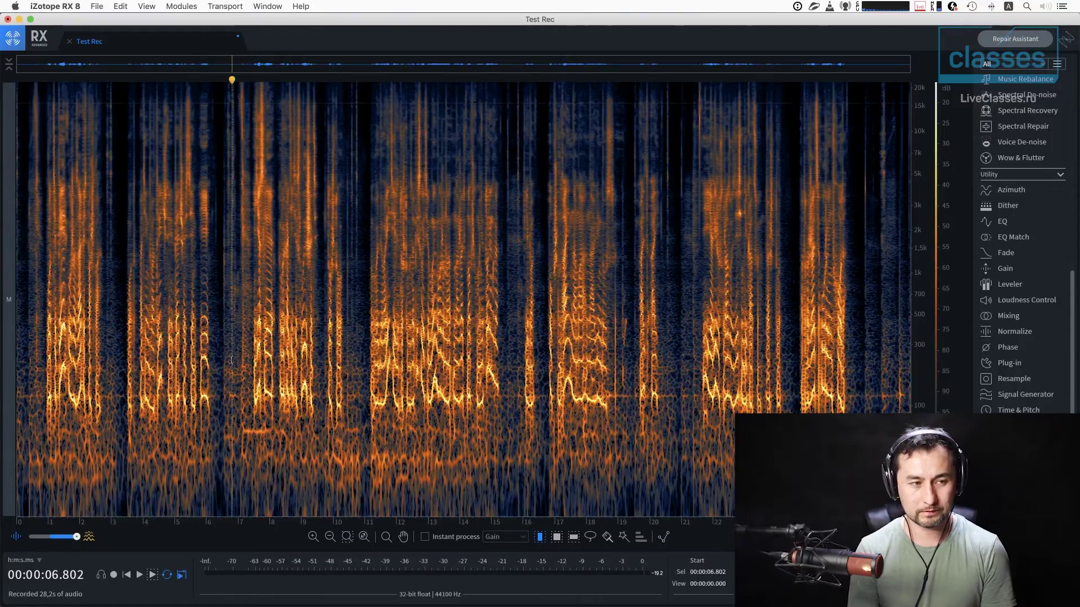
{"action": "scroll", "coordinate": [243, 365], "scroll_direction": "up", "scroll_amount": 2}
{"action": "scroll", "coordinate": [245, 366], "scroll_direction": "up", "scroll_amount": 4}
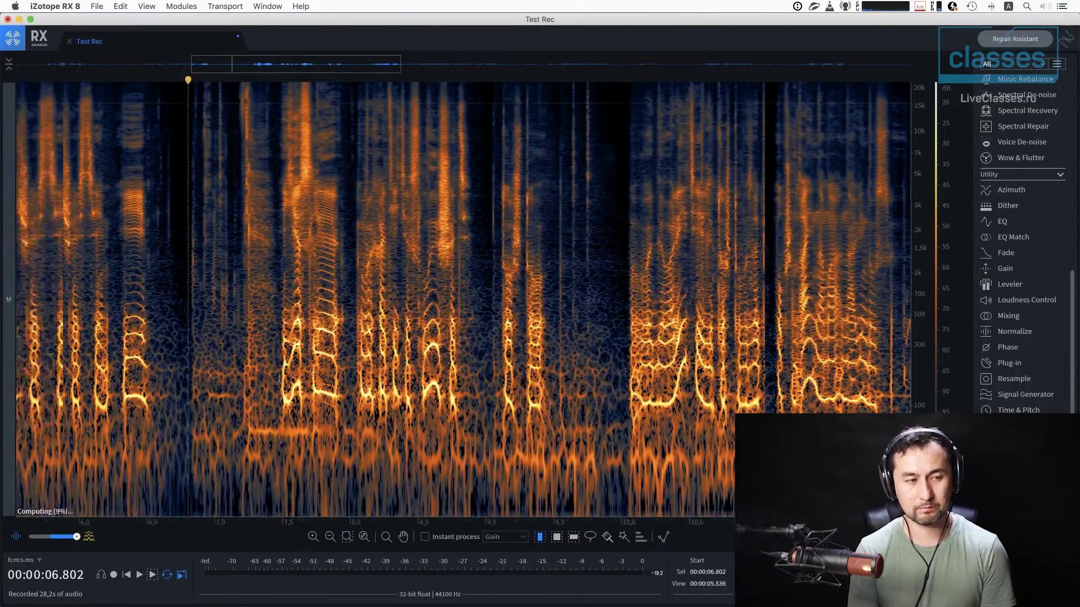
- Switch to the full waveform display and examine the speech waveform around 7.5 to 7.85 s up close
{"action": "left_click_drag", "start_coordinate": [77, 538], "coordinate": [2, 537]}
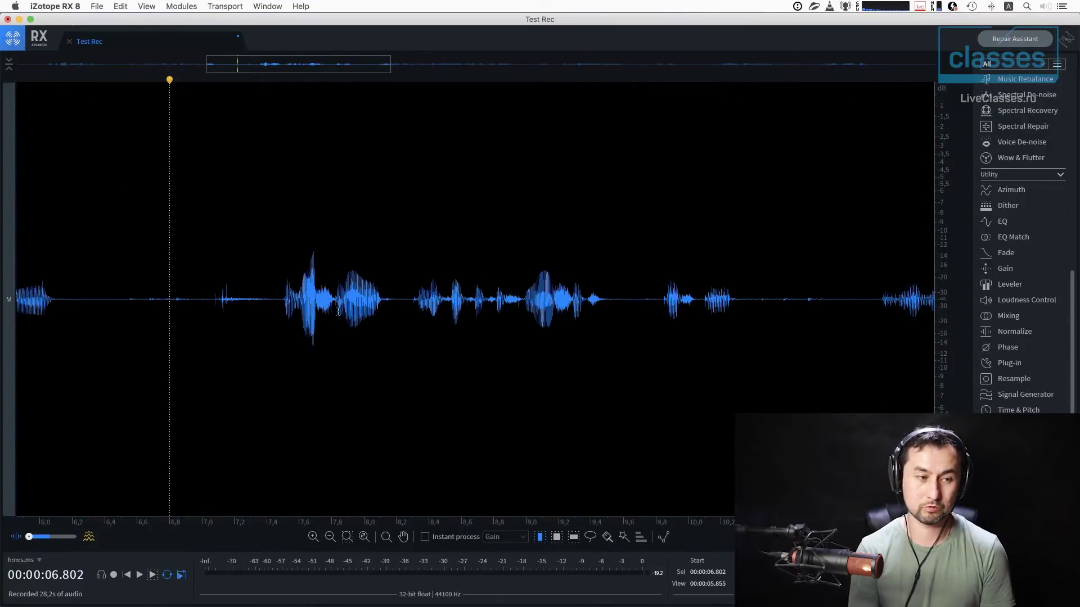
{"action": "left_click", "coordinate": [307, 319]}
{"action": "scroll", "coordinate": [306, 320], "scroll_direction": "up", "scroll_amount": 6}
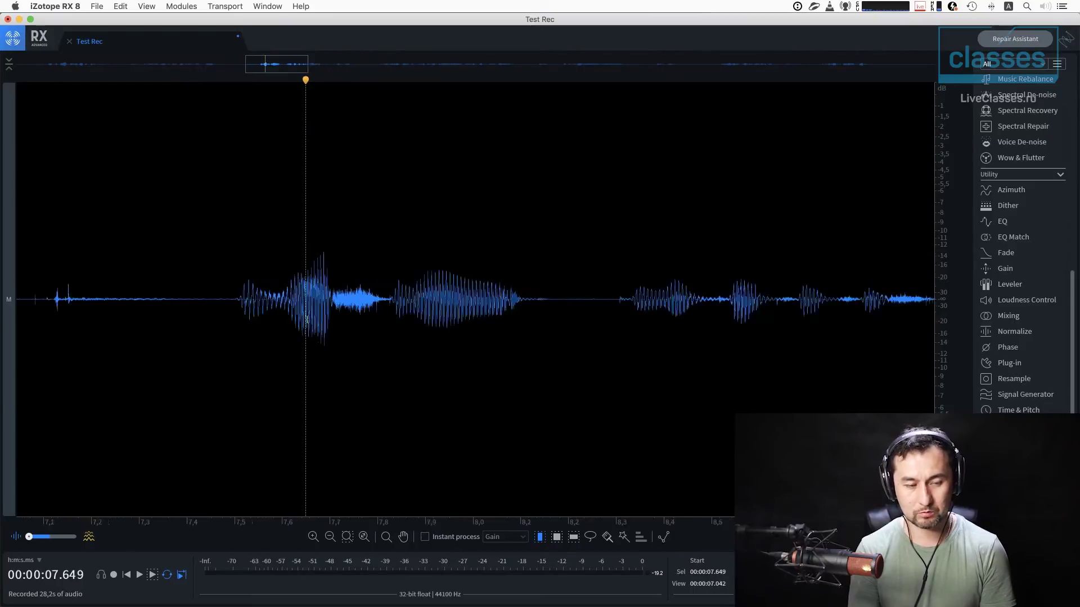
{"action": "scroll", "coordinate": [307, 319], "scroll_direction": "up", "scroll_amount": 3}
{"action": "scroll", "coordinate": [337, 322], "scroll_direction": "down", "scroll_amount": 4}
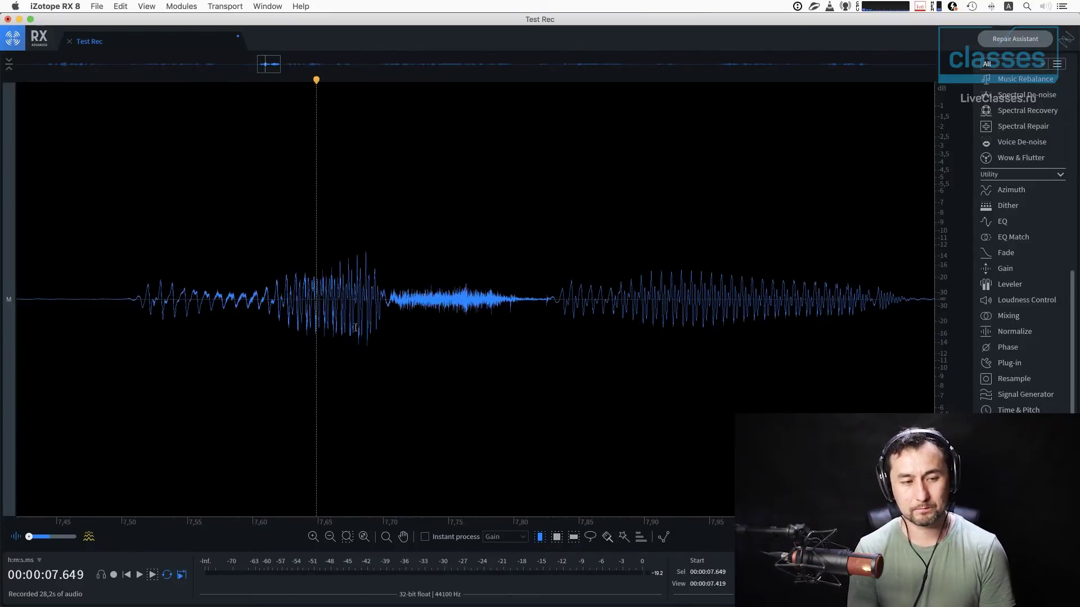
{"action": "left_click_drag", "start_coordinate": [382, 310], "coordinate": [475, 312]}
{"action": "left_click", "coordinate": [497, 312]}
{"action": "scroll", "coordinate": [422, 314], "scroll_direction": "up", "scroll_amount": 2}
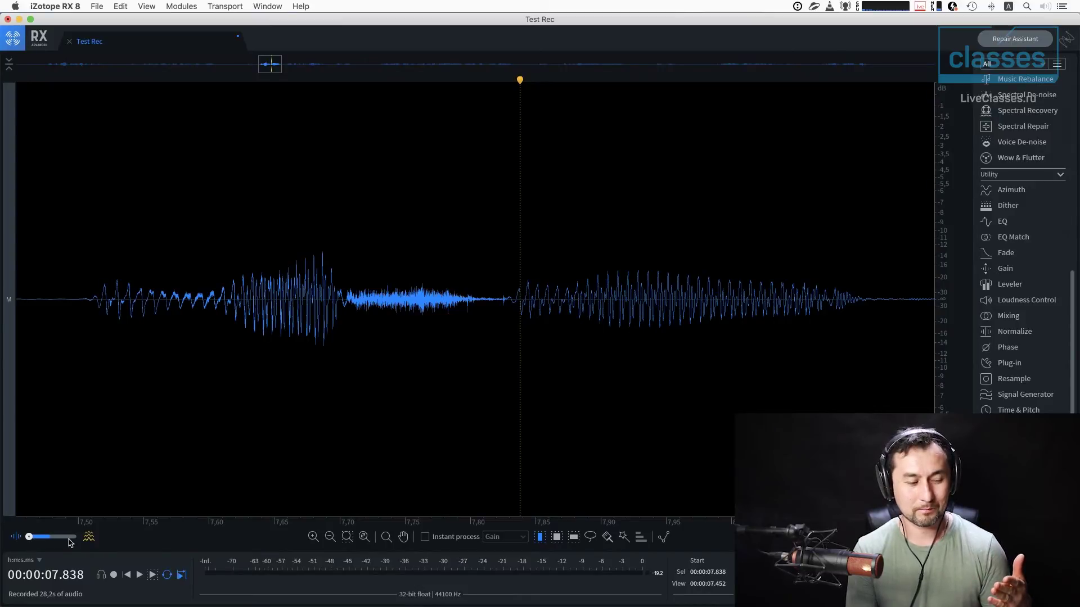
- Return to the full spectrogram, lasso the bright high-frequency burst around 7.7 to 7.8 s, and clear that selection
{"action": "left_click", "coordinate": [90, 538]}
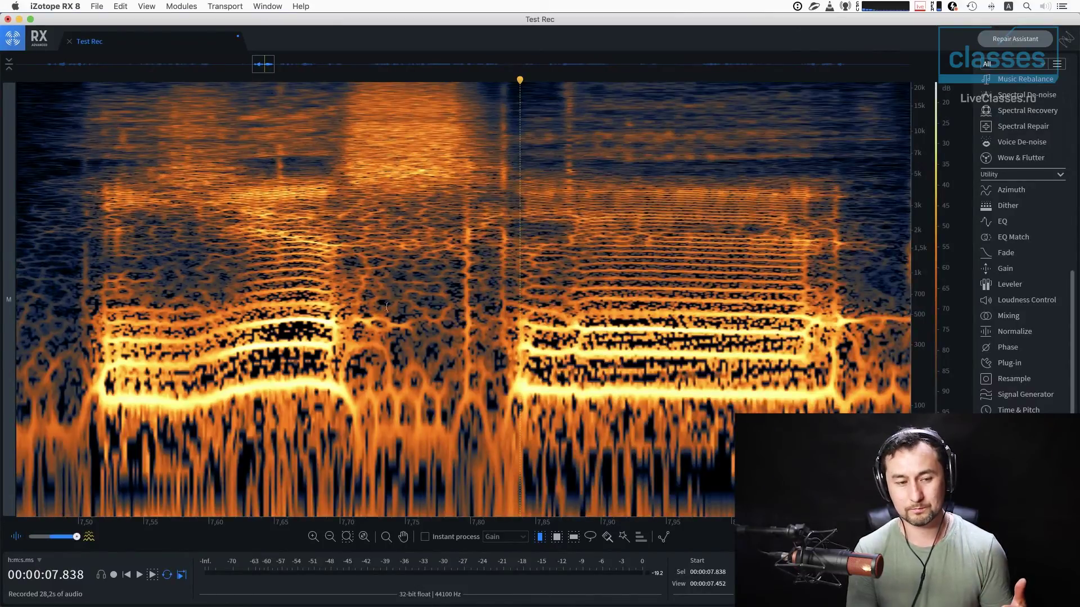
{"action": "scroll", "coordinate": [387, 306], "scroll_direction": "down", "scroll_amount": 3}
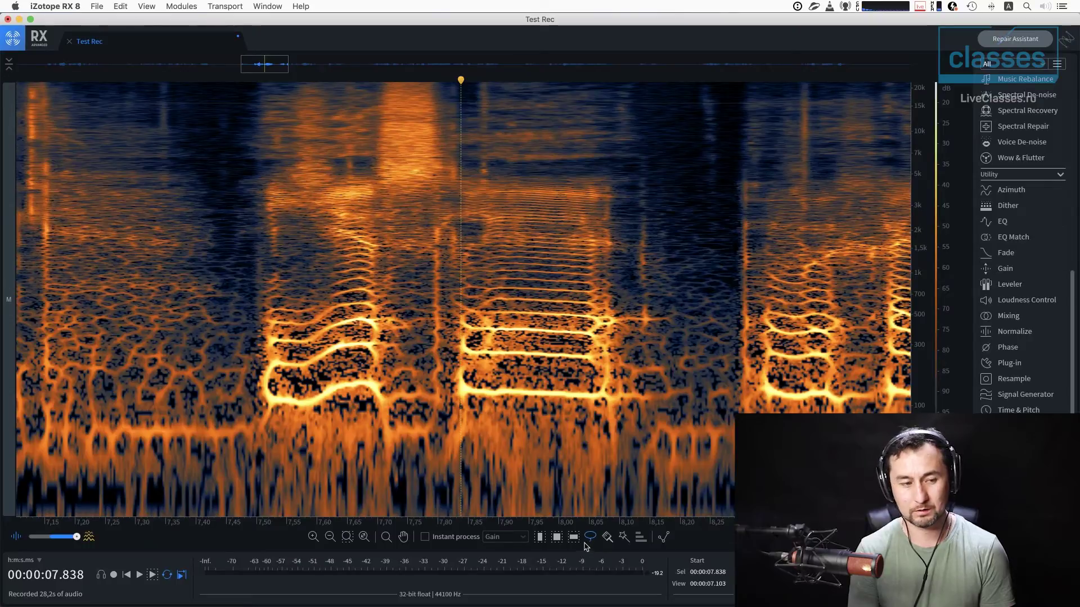
{"action": "left_click", "coordinate": [383, 242]}
{"action": "mouse_move", "coordinate": [444, 120]}
{"action": "left_mouse_down"}
{"action": "mouse_move", "coordinate": [394, 70]}
{"action": "mouse_move", "coordinate": [373, 109]}
{"action": "mouse_move", "coordinate": [382, 245]}
{"action": "left_mouse_up"}
{"action": "left_click", "coordinate": [457, 242]}
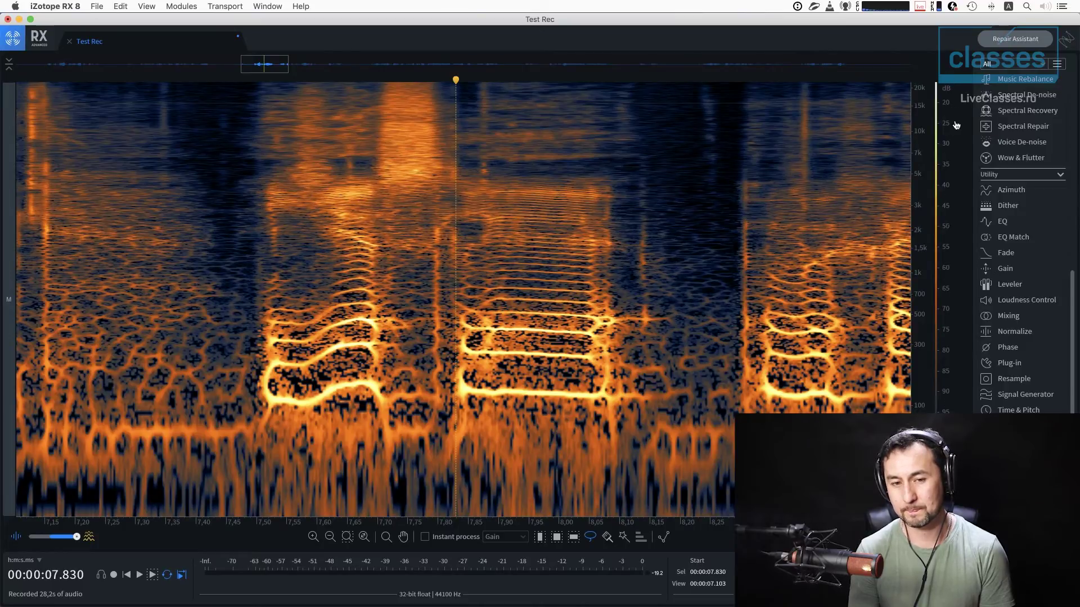
- Set the spectrogram's frequency scale to Linear to view a wider stretch of the recording
{"action": "right_click", "coordinate": [926, 250]}
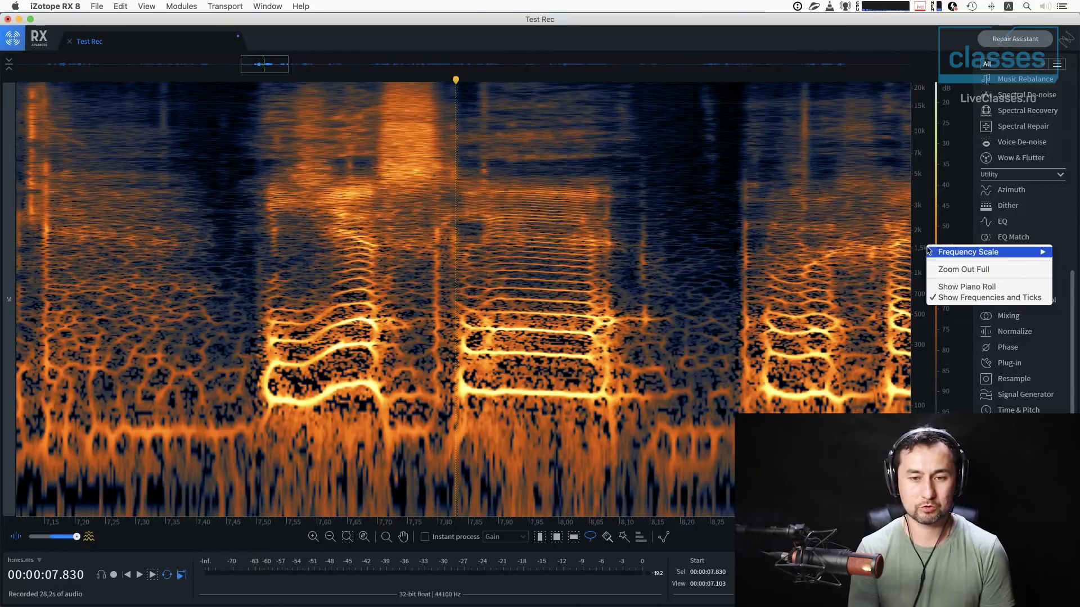
{"action": "left_click", "coordinate": [911, 254]}
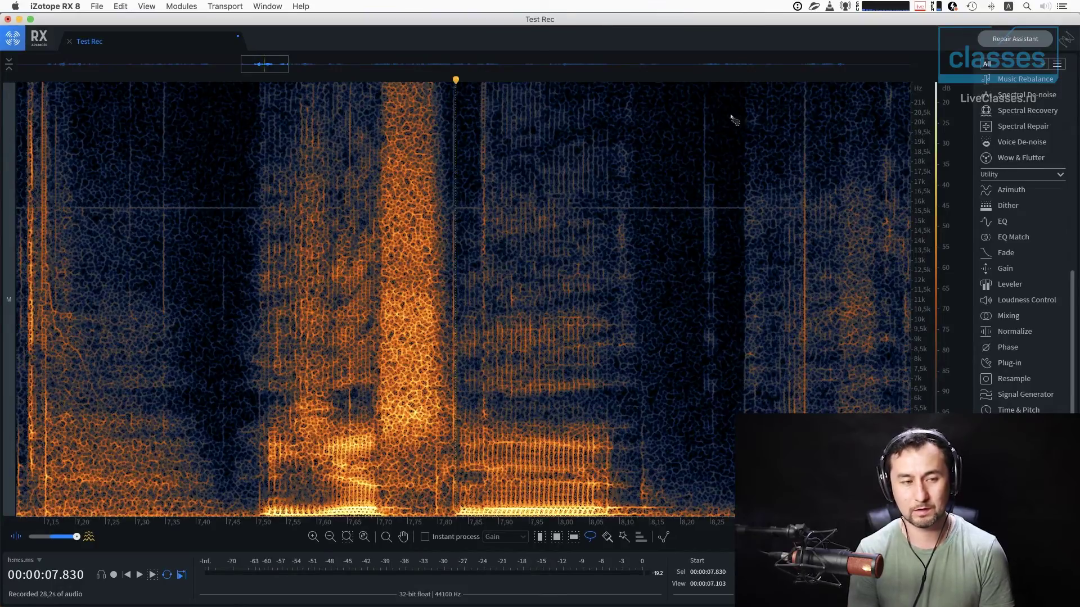
{"action": "scroll", "coordinate": [661, 292], "scroll_direction": "down", "scroll_amount": 6}
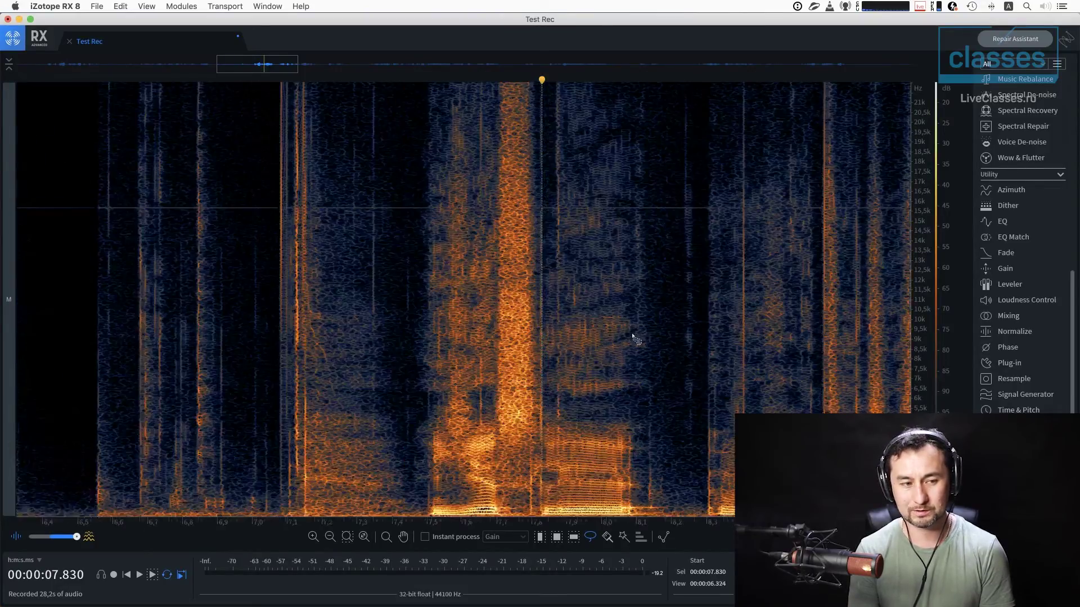
{"action": "right_click", "coordinate": [927, 120]}
{"action": "mouse_move", "coordinate": [931, 124]}
{"action": "left_click", "coordinate": [883, 126]}
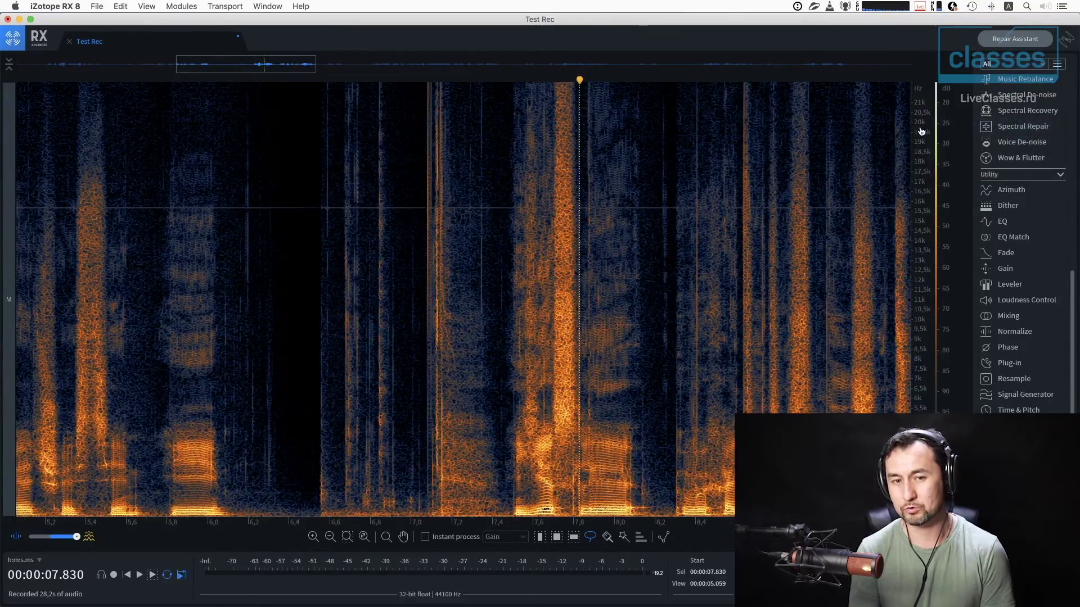
- Set the spectrogram's frequency scale to Mel
{"action": "right_click", "coordinate": [921, 131]}
{"action": "mouse_move", "coordinate": [932, 133]}
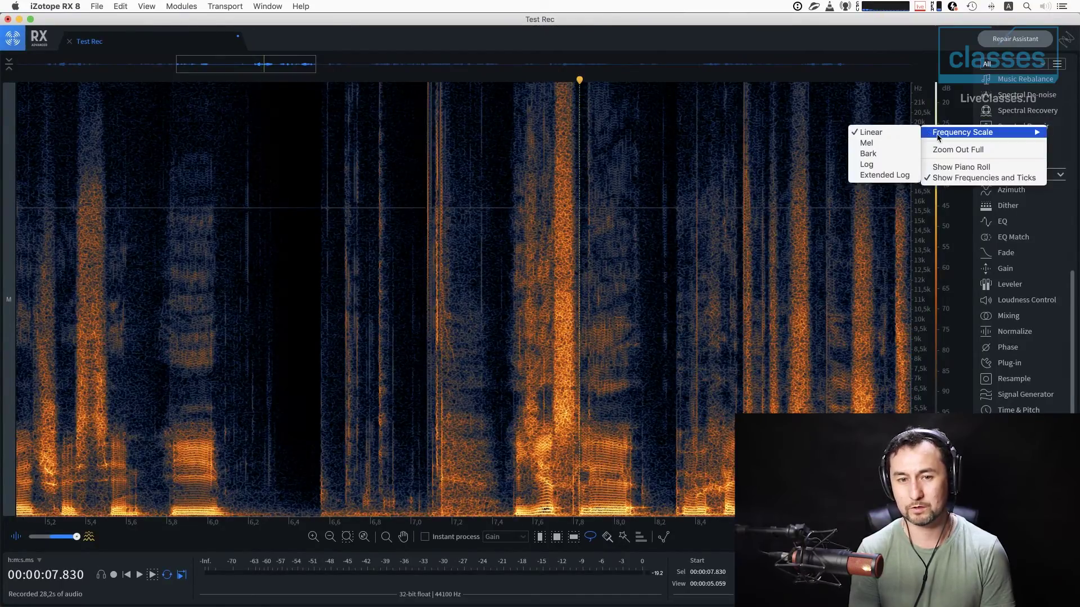
{"action": "left_click", "coordinate": [880, 142]}
- Set the spectrogram's frequency scale to Bark
{"action": "right_click", "coordinate": [921, 138]}
{"action": "mouse_move", "coordinate": [932, 139]}
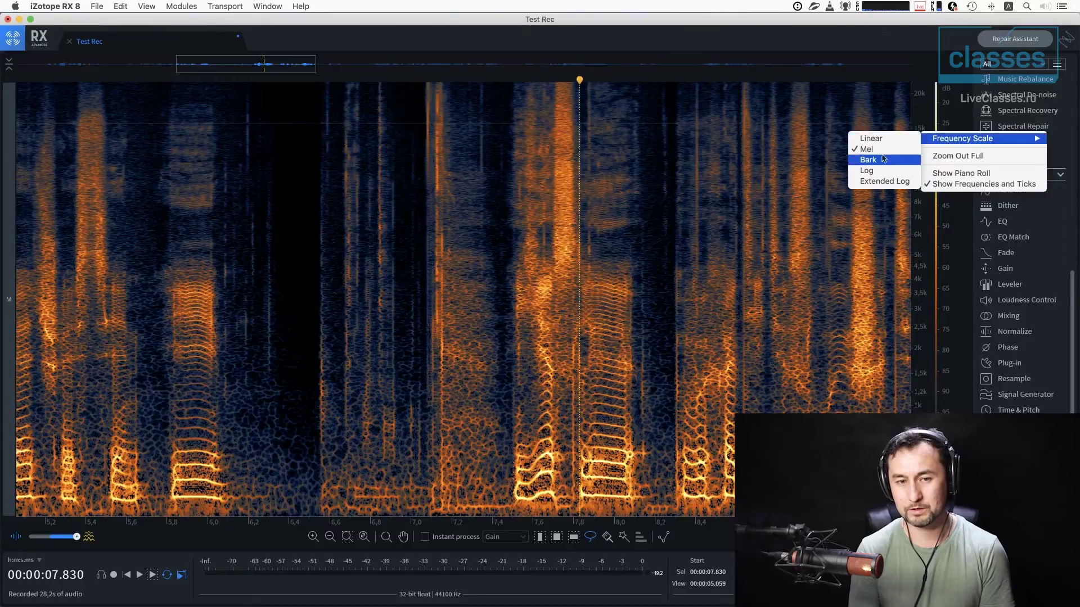
{"action": "left_click", "coordinate": [881, 160]}
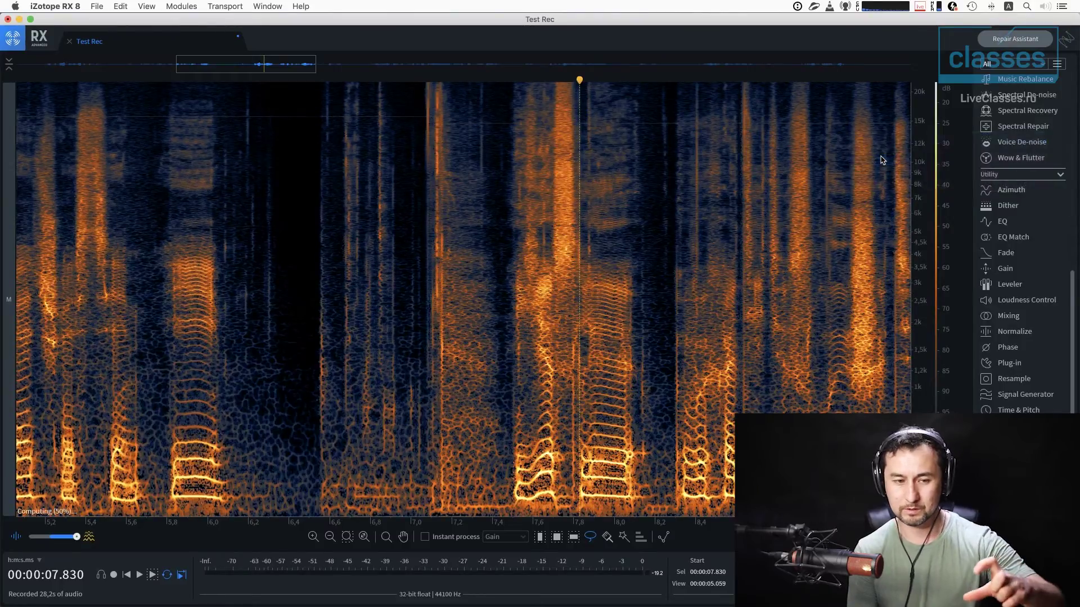
- Set the spectrogram's frequency scale to Log
{"action": "right_click", "coordinate": [923, 148]}
{"action": "mouse_move", "coordinate": [934, 151]}
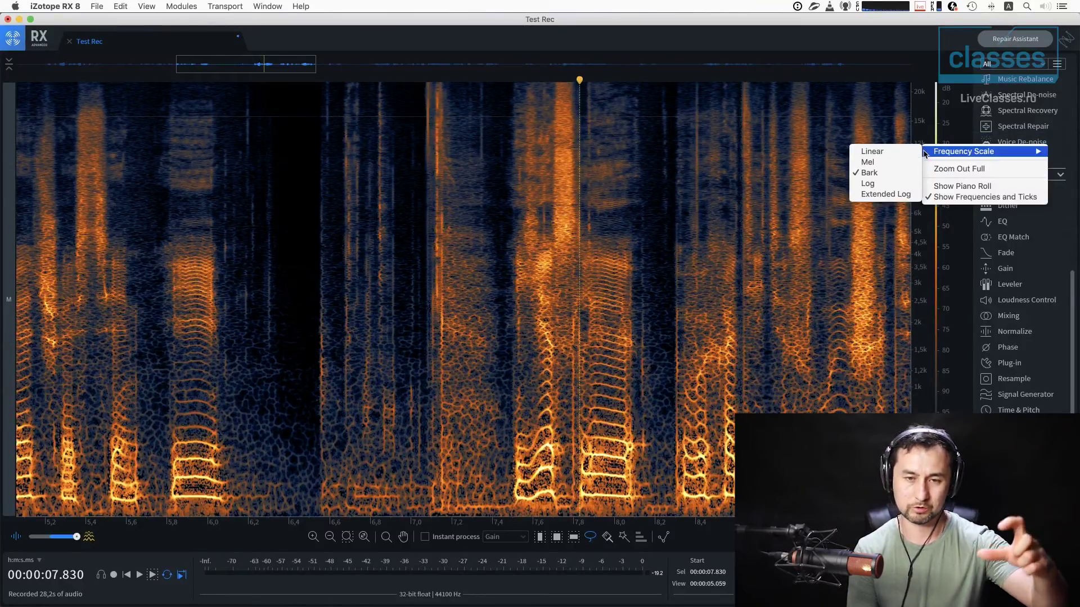
{"action": "left_click", "coordinate": [867, 184]}
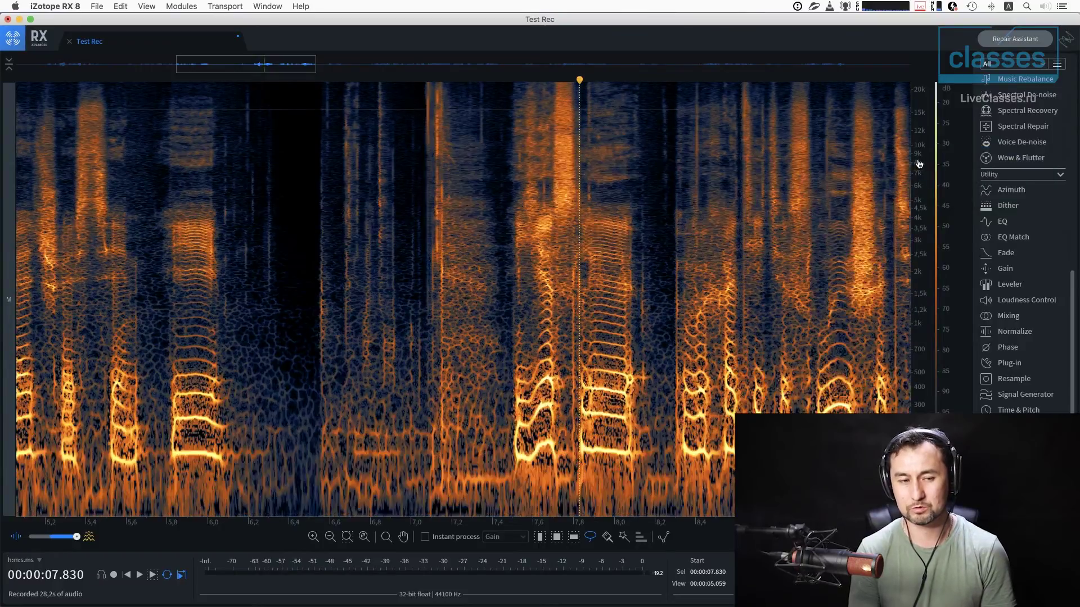
- Set the spectrogram's frequency scale to Extended Log and examine the speech around 7.8 s
{"action": "right_click", "coordinate": [921, 158]}
{"action": "mouse_move", "coordinate": [937, 165]}
{"action": "left_click", "coordinate": [881, 207]}
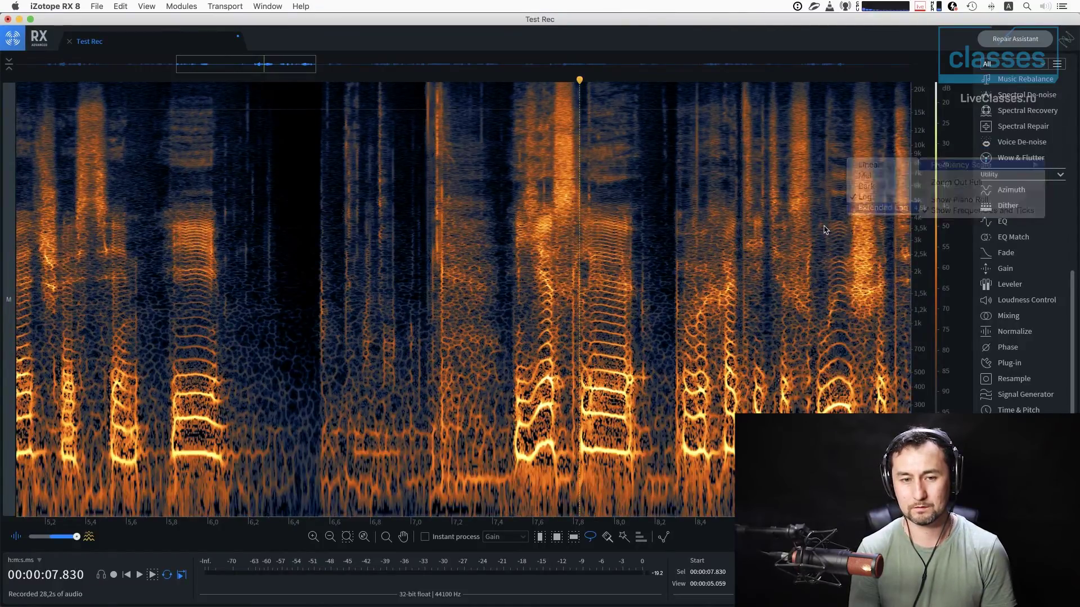
{"action": "scroll", "coordinate": [506, 416], "scroll_direction": "down", "scroll_amount": 5}
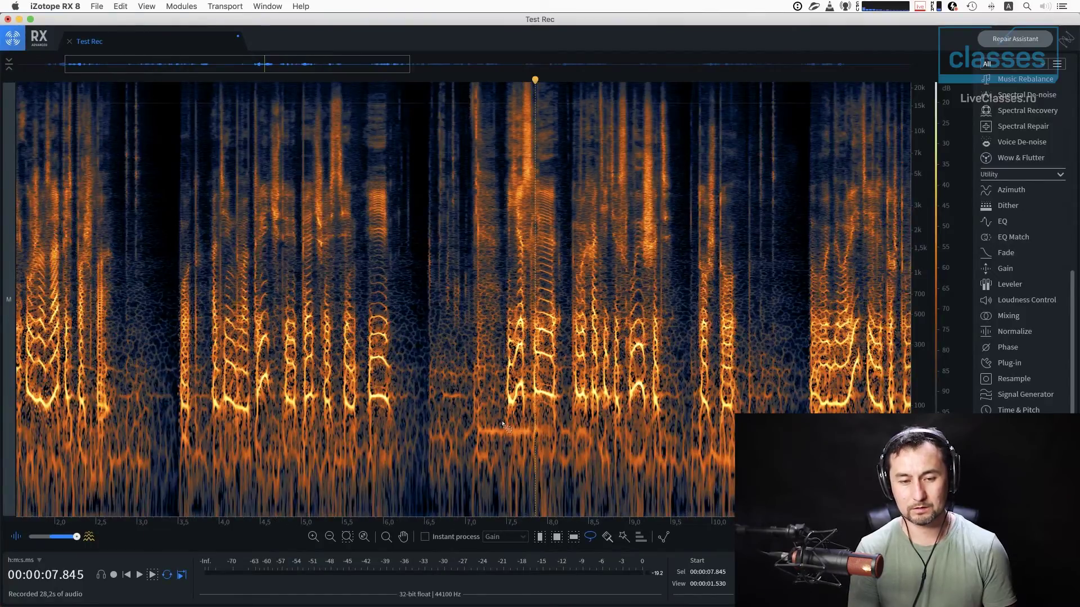
{"action": "scroll", "coordinate": [499, 423], "scroll_direction": "up", "scroll_amount": 3}
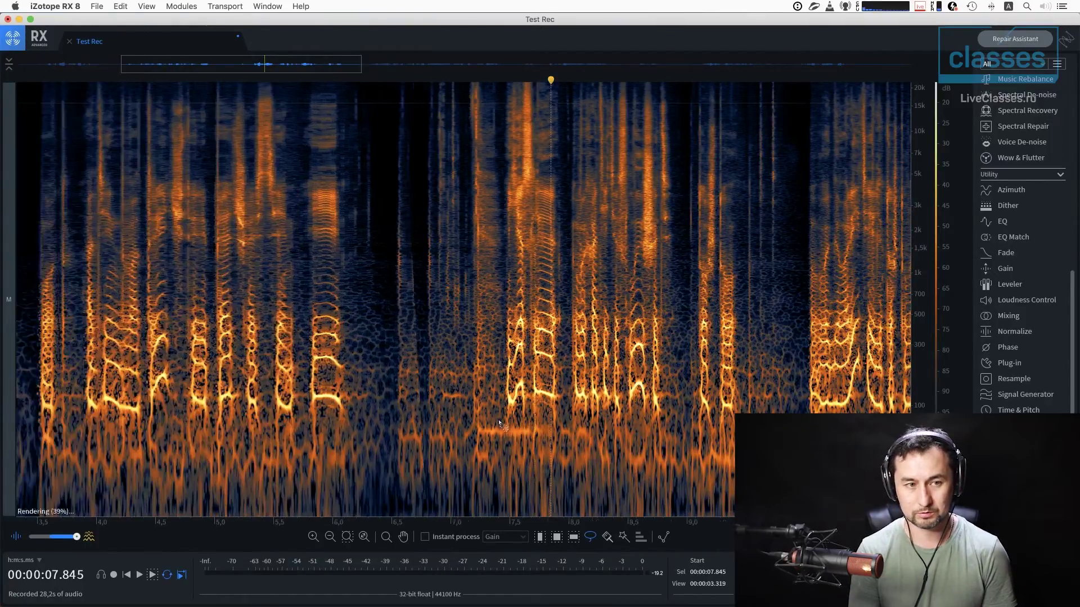
{"action": "right_click", "coordinate": [931, 244]}
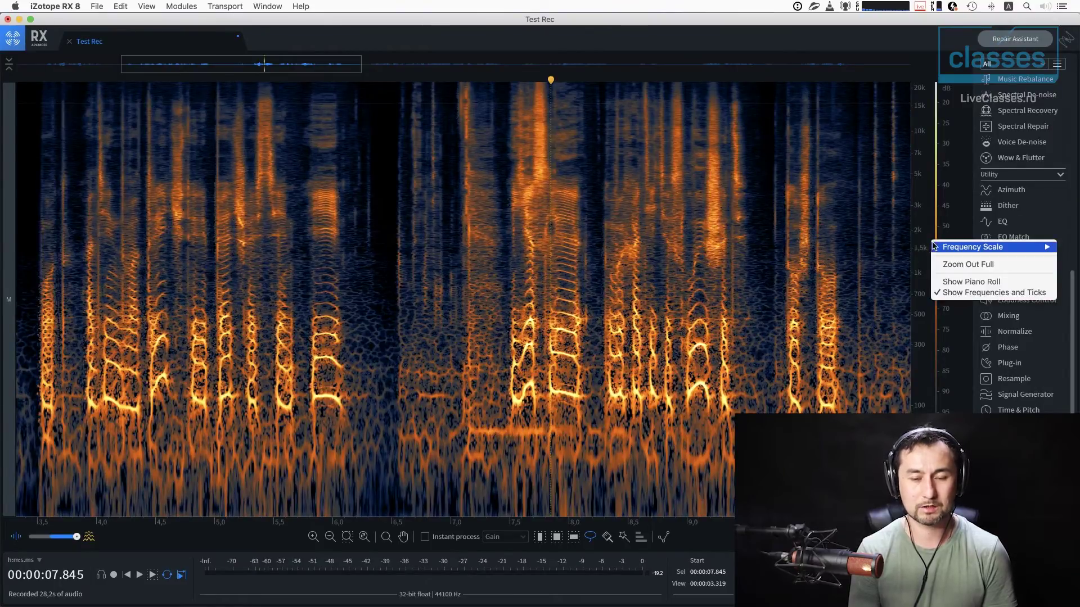
{"action": "mouse_move", "coordinate": [937, 247]}
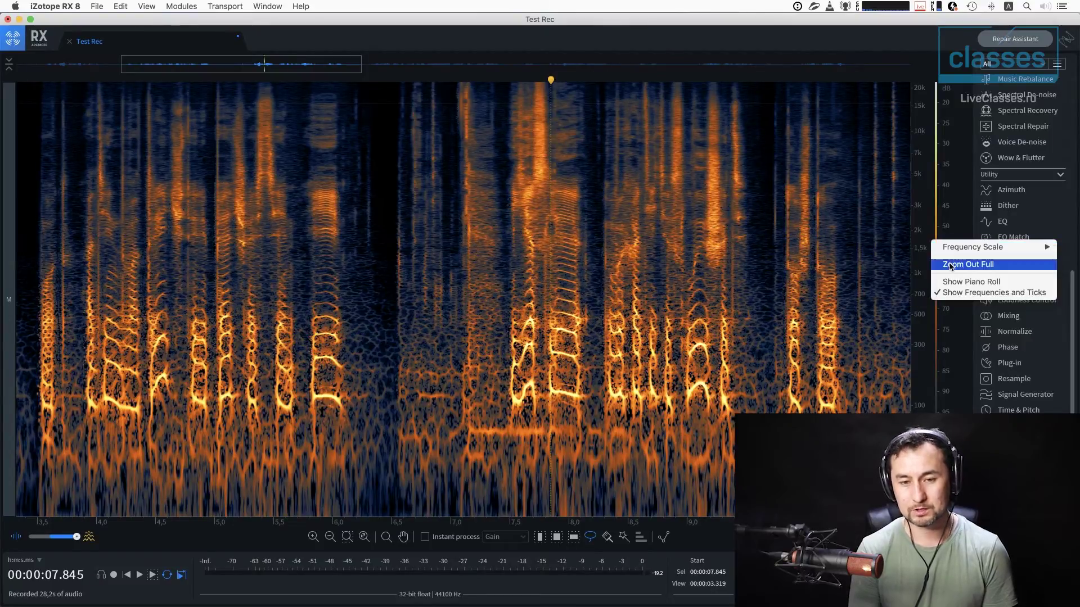
{"action": "left_click", "coordinate": [814, 261]}
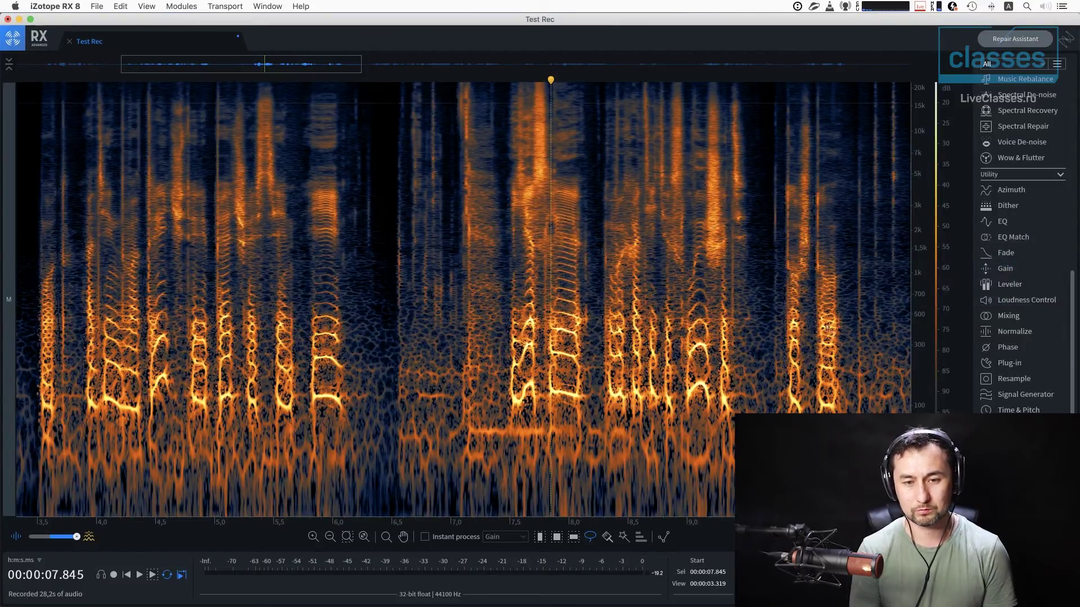
- Magnify the spectrogram's frequency axis to roughly the 700 to 900 Hz band, then restore the full frequency range
{"action": "scroll", "coordinate": [925, 292], "scroll_direction": "up", "scroll_amount": 5}
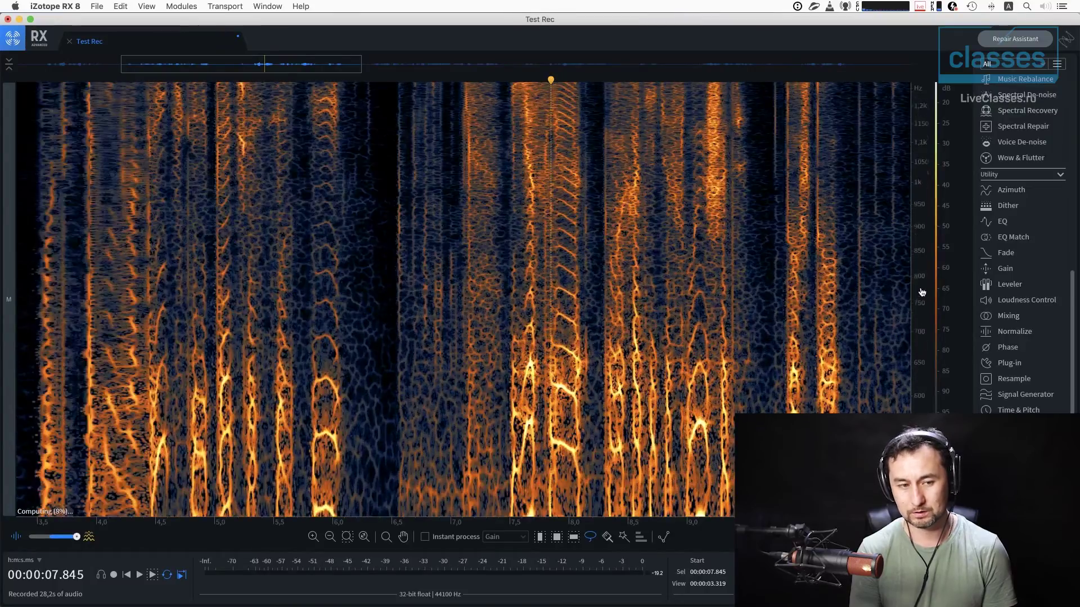
{"action": "scroll", "coordinate": [923, 292], "scroll_direction": "up", "scroll_amount": 2}
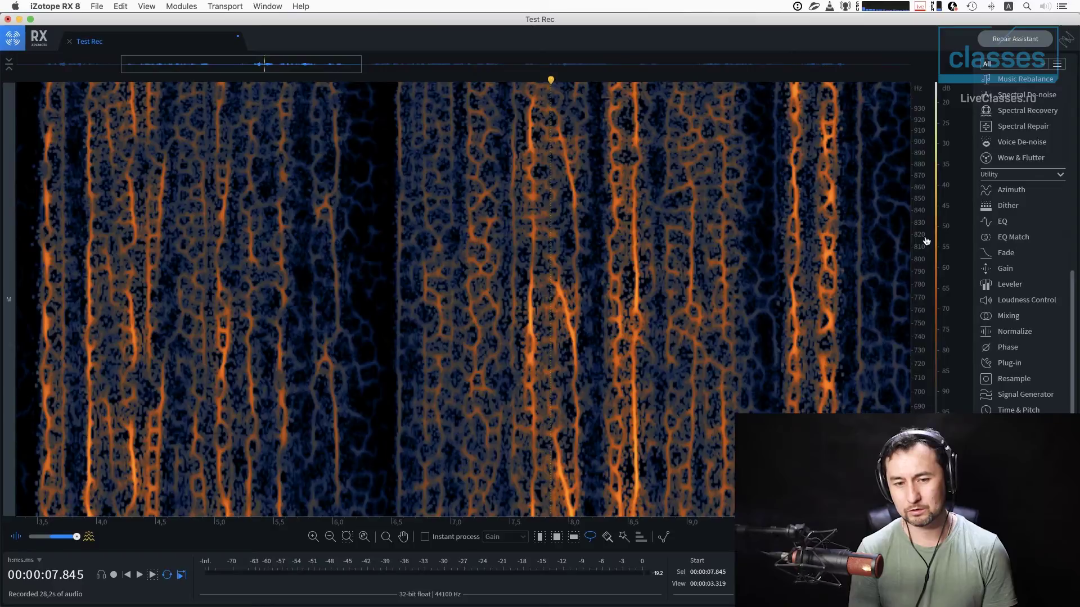
{"action": "right_click", "coordinate": [925, 209]}
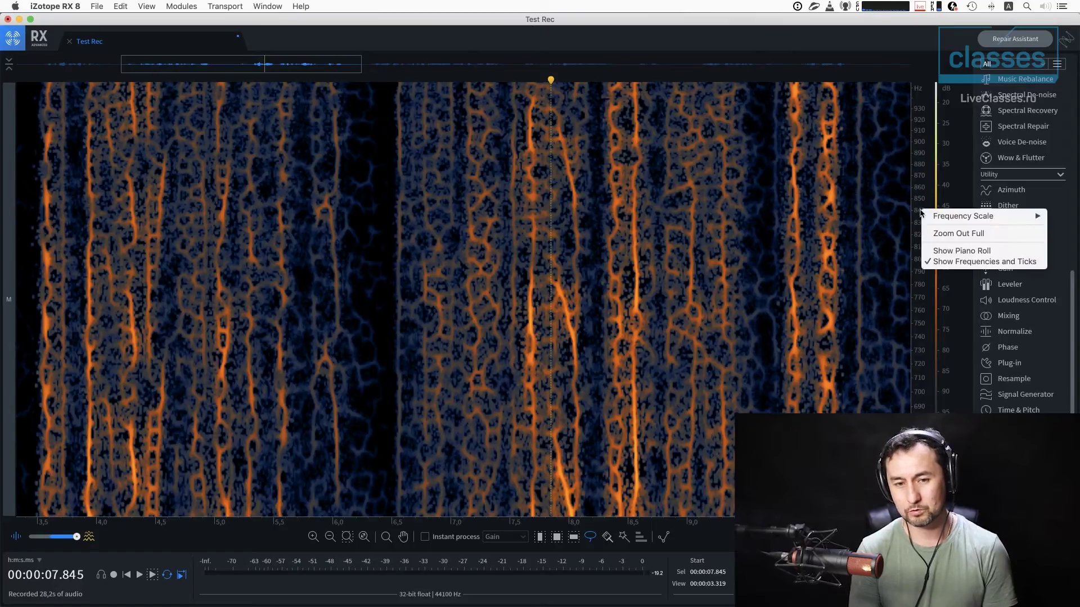
{"action": "left_click", "coordinate": [951, 233]}
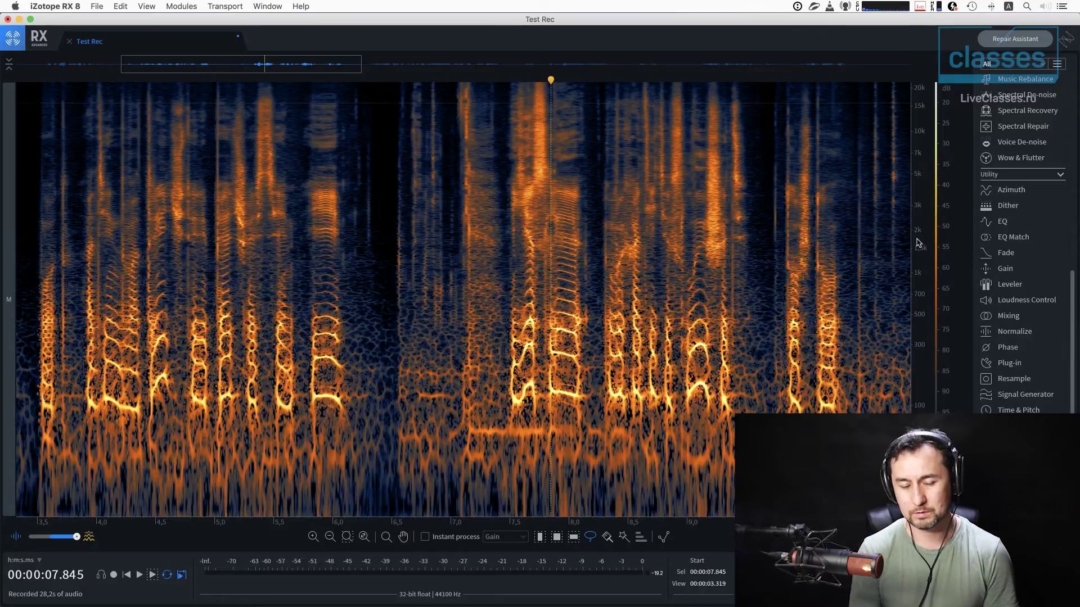
- Show the piano roll on the frequency axis, inspect its keys up close, and hide it again
{"action": "right_click", "coordinate": [914, 260]}
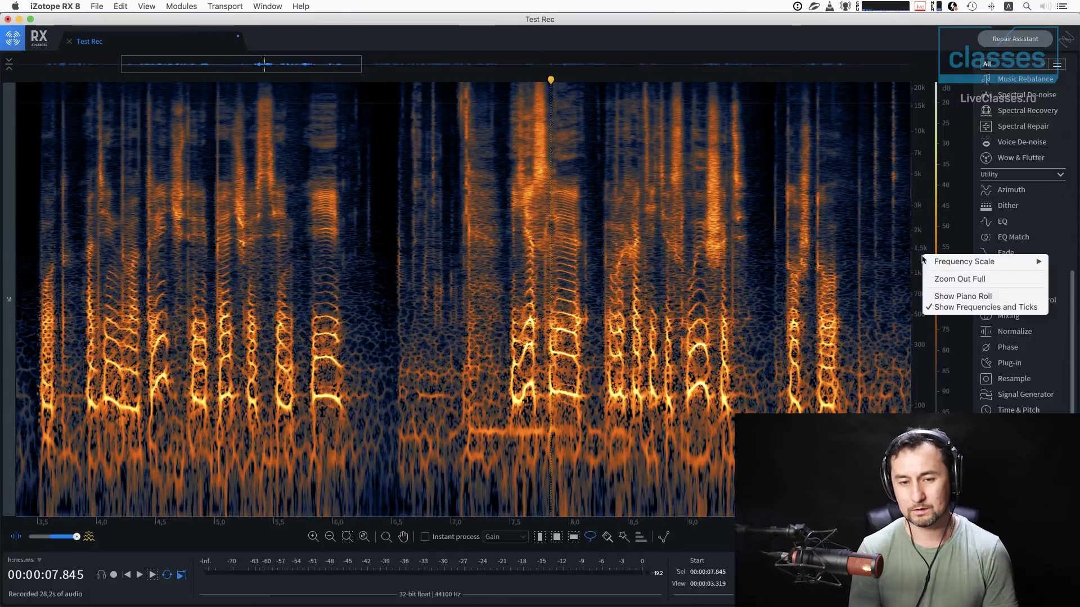
{"action": "left_click", "coordinate": [945, 296]}
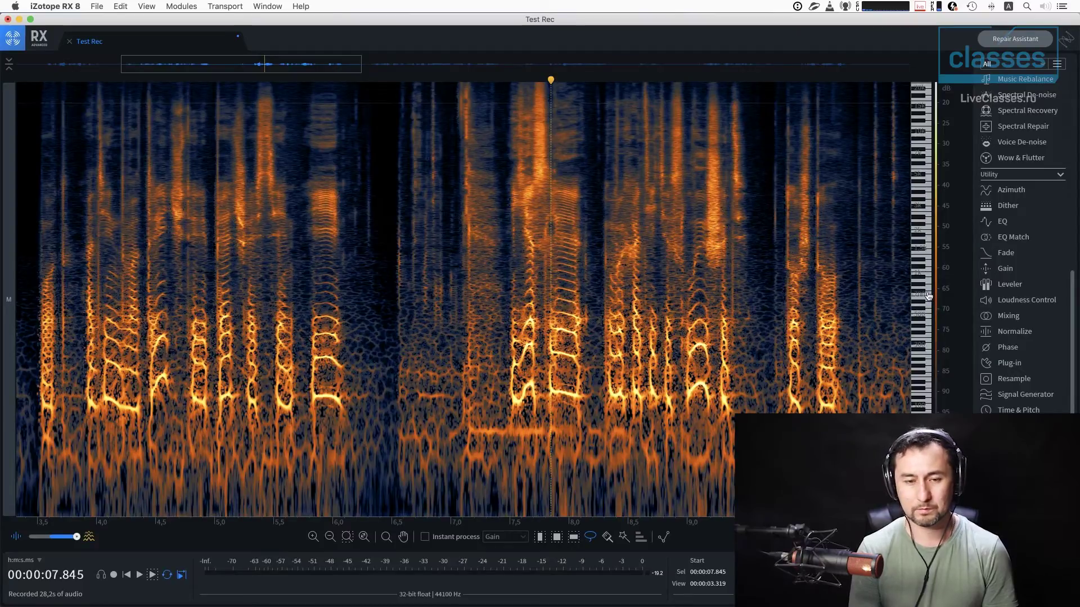
{"action": "scroll", "coordinate": [928, 295], "scroll_direction": "up", "scroll_amount": 3}
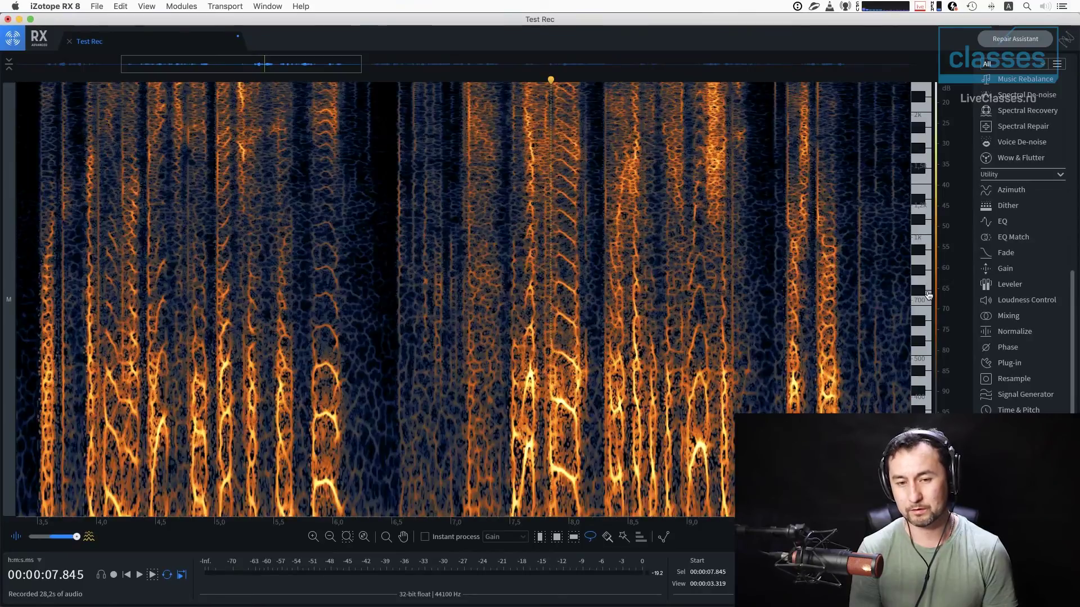
{"action": "right_click", "coordinate": [928, 304]}
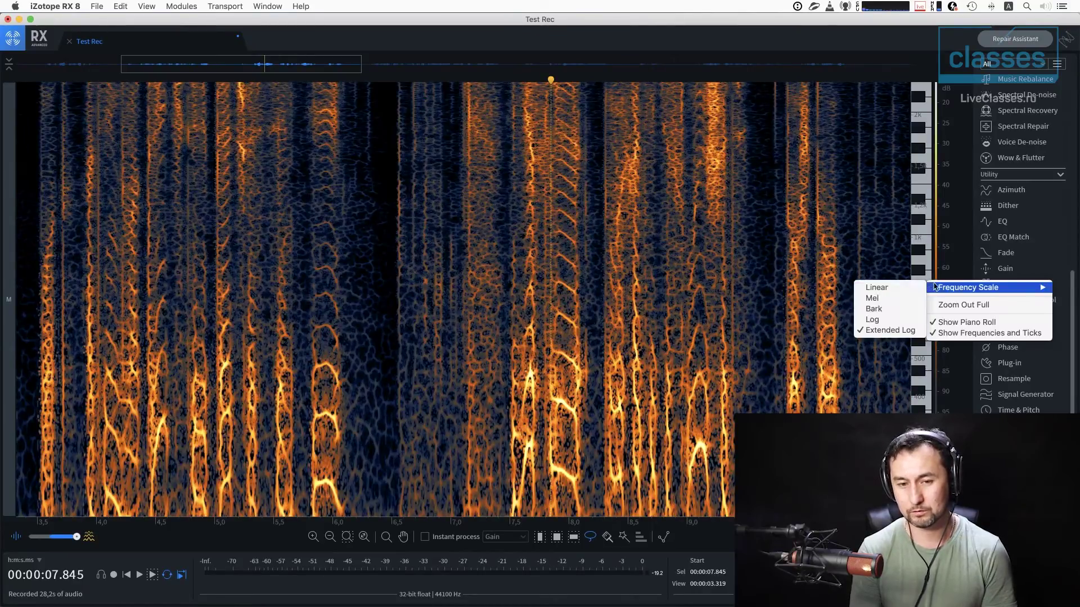
{"action": "left_click", "coordinate": [957, 321]}
- Switch the spectrogram's frequency scale to Mel and view the recording from its start
{"action": "right_click", "coordinate": [922, 283]}
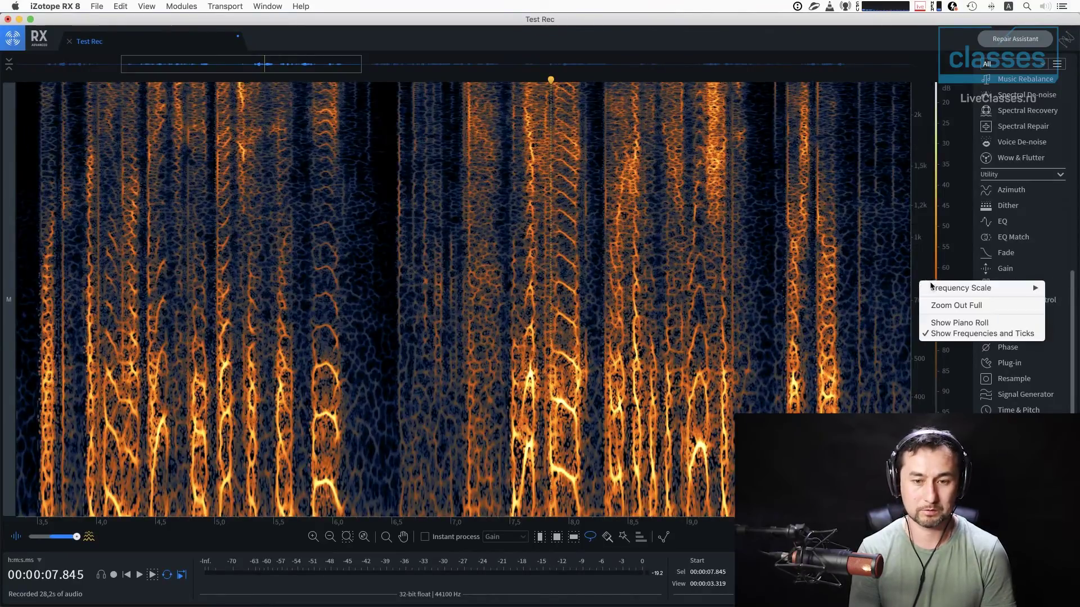
{"action": "mouse_move", "coordinate": [935, 289]}
{"action": "left_click", "coordinate": [888, 309]}
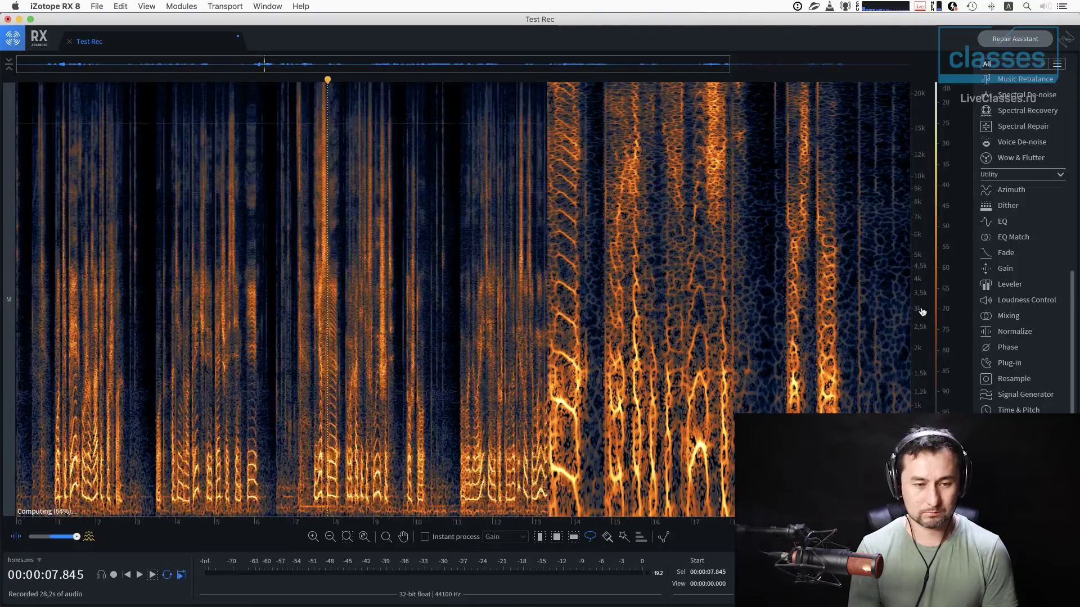
- Return the spectrogram's frequency scale to Extended Log
{"action": "right_click", "coordinate": [931, 305]}
{"action": "mouse_move", "coordinate": [946, 311]}
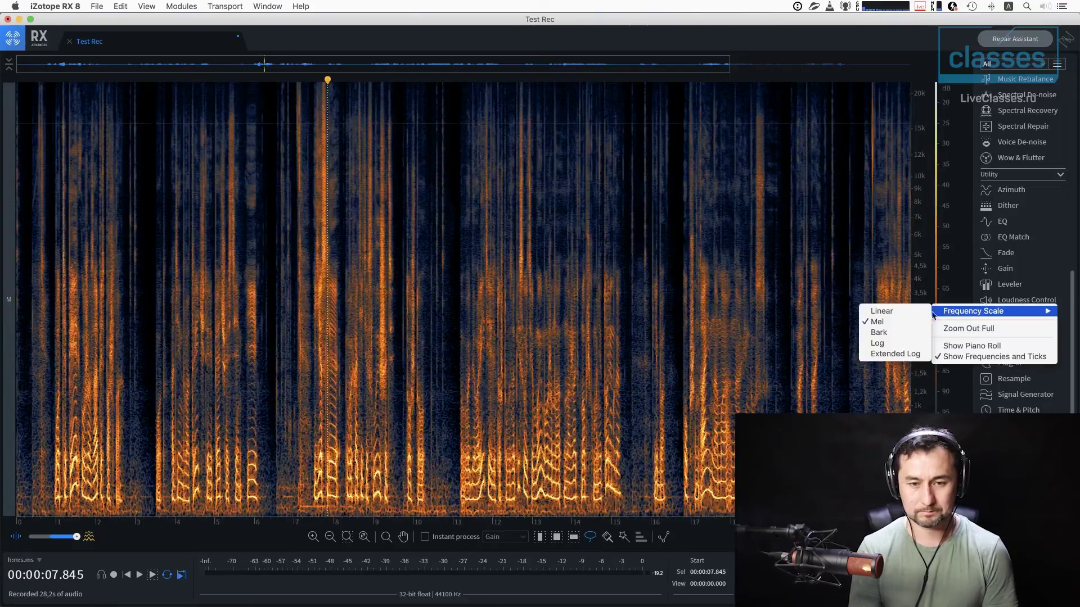
{"action": "left_click", "coordinate": [903, 355]}
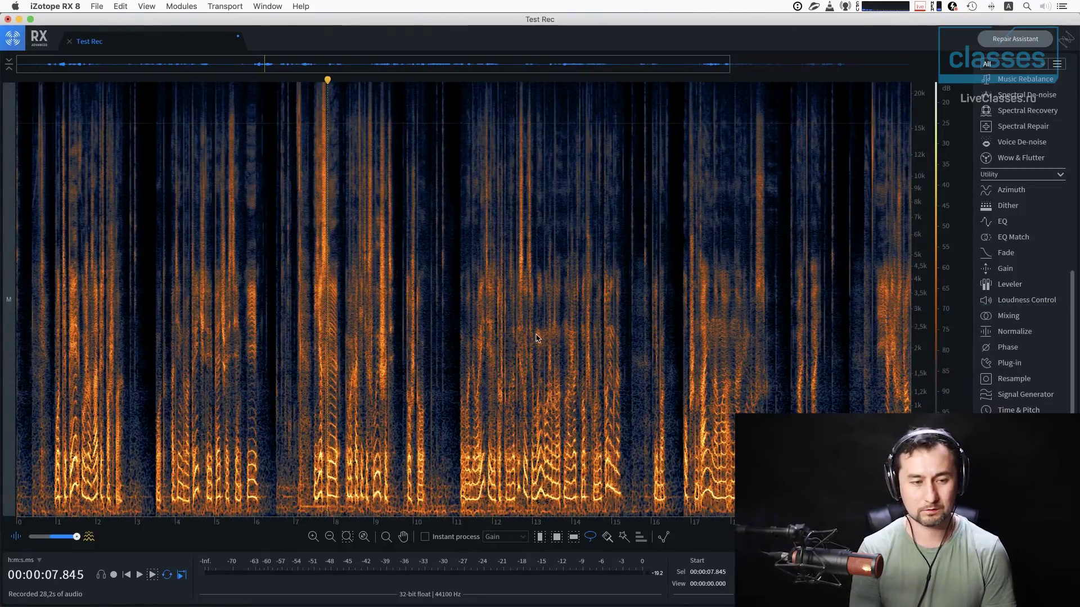
- Place the playhead at about 18.65 s and examine the spectrogram around it up close
{"action": "left_click", "coordinate": [369, 334]}
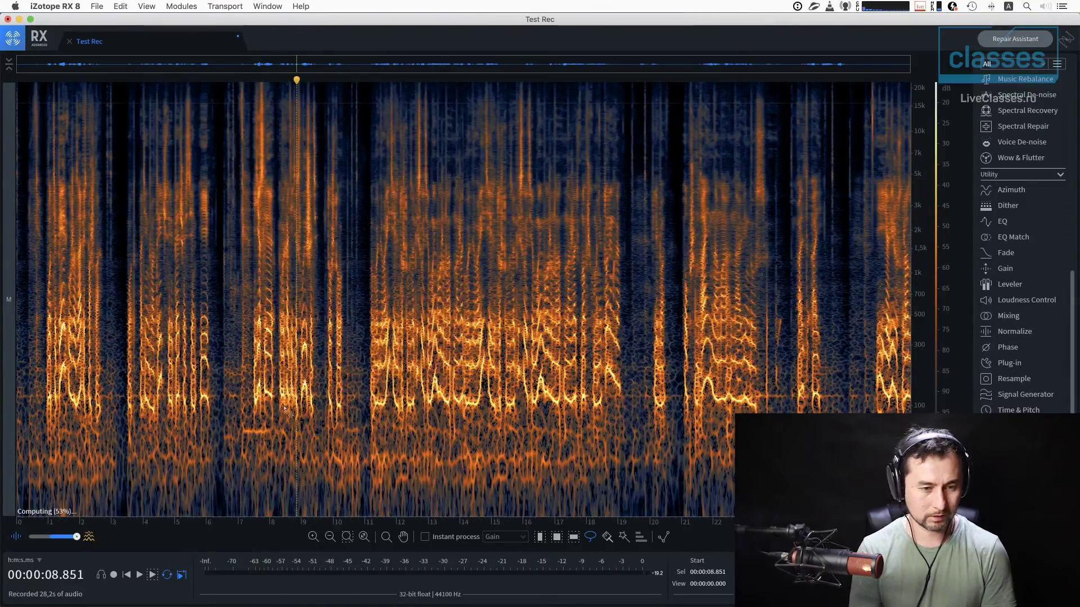
{"action": "left_click", "coordinate": [686, 374]}
{"action": "left_click", "coordinate": [831, 335]}
{"action": "left_click", "coordinate": [612, 319]}
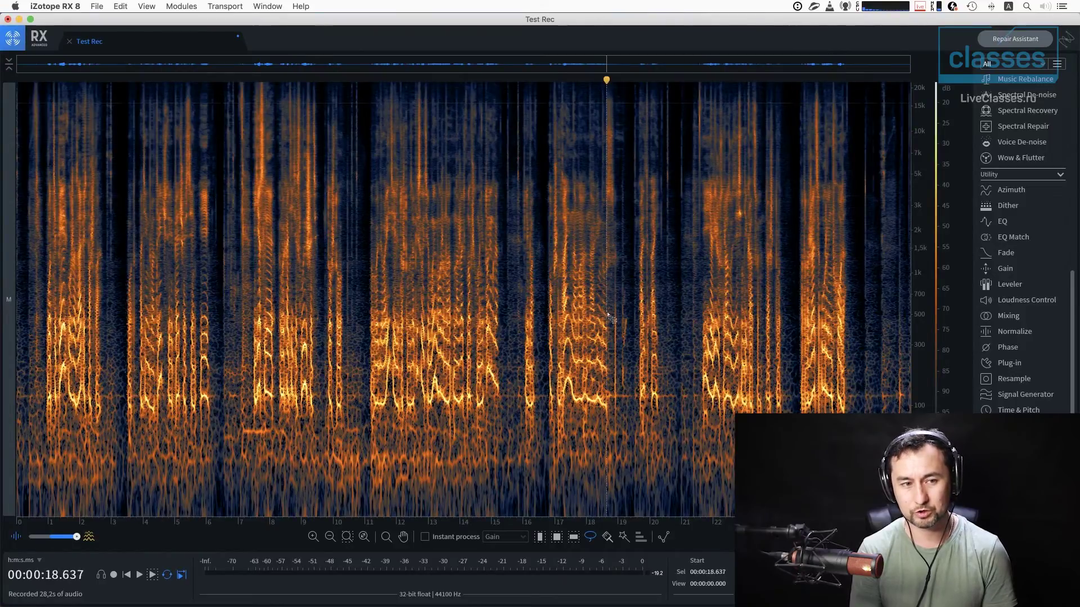
{"action": "scroll", "coordinate": [658, 314], "scroll_direction": "up", "scroll_amount": 5}
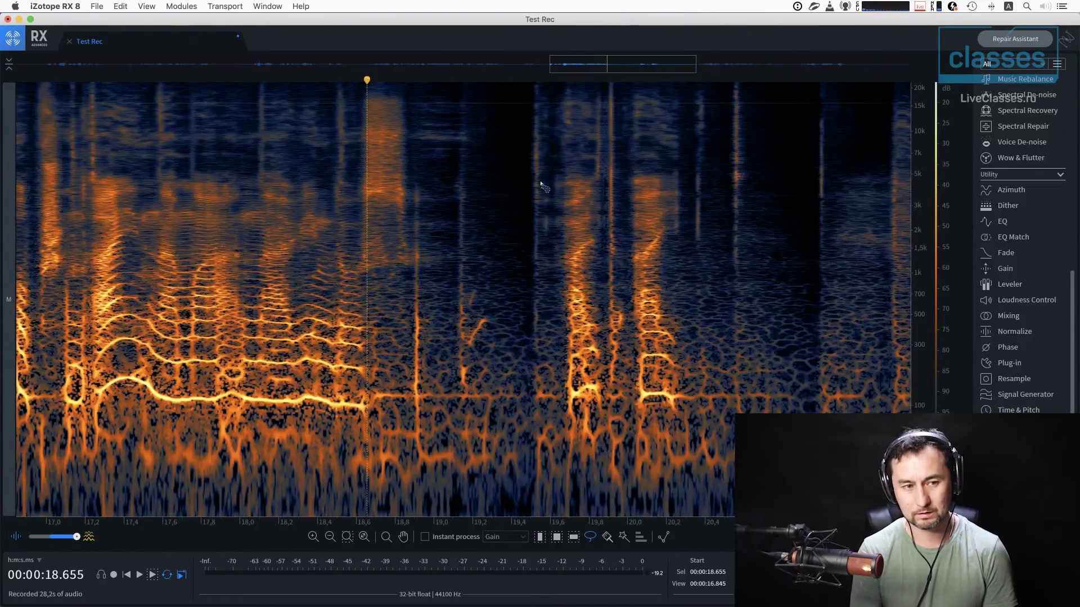
{"action": "scroll", "coordinate": [618, 169], "scroll_direction": "down", "scroll_amount": 5}
- Play the recording from about 18.65 s, stop playback, and place the playhead at about 21.2 s
{"action": "key", "text": "space"}
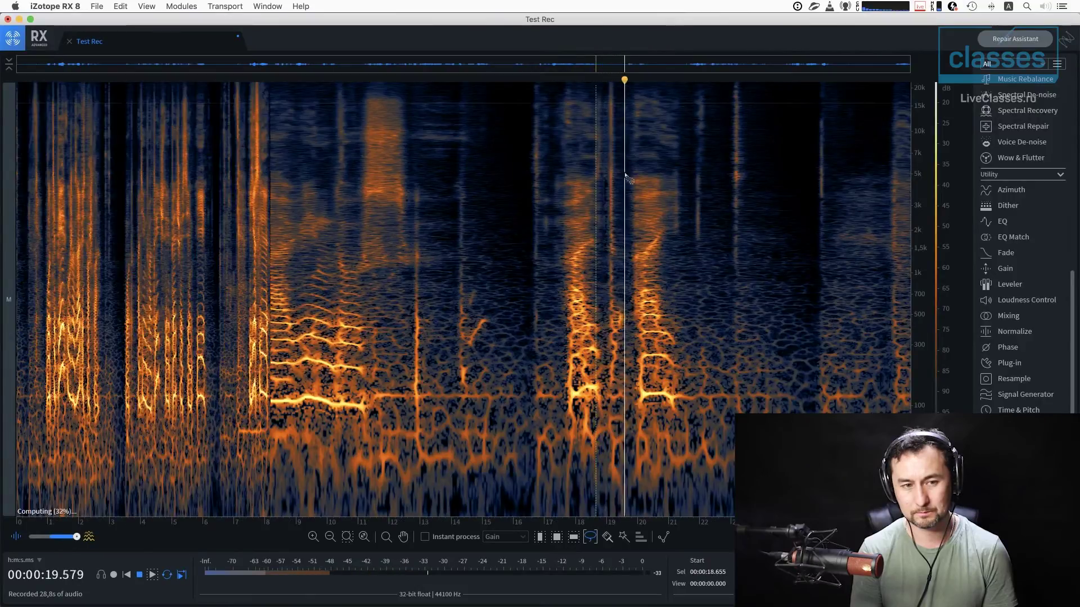
{"action": "left_click", "coordinate": [677, 201]}
{"action": "key", "text": "space"}
{"action": "left_click", "coordinate": [674, 168]}
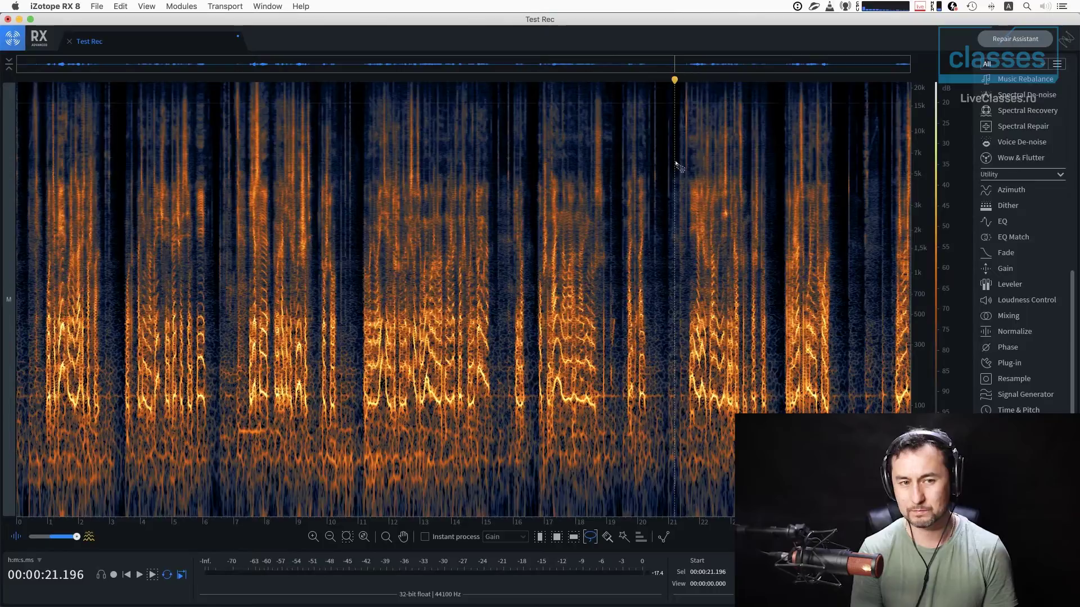
- Play the passage just after 21.2 s in close-up, stop playback, and return to the overview of the recording
{"action": "scroll", "coordinate": [681, 171], "scroll_direction": "up", "scroll_amount": 3}
{"action": "scroll", "coordinate": [691, 127], "scroll_direction": "up", "scroll_amount": 2}
{"action": "key", "text": "space"}
{"action": "left_click", "coordinate": [678, 134]}
{"action": "left_click", "coordinate": [679, 134]}
{"action": "key", "text": "space"}
{"action": "scroll", "coordinate": [685, 317], "scroll_direction": "down", "scroll_amount": 5}
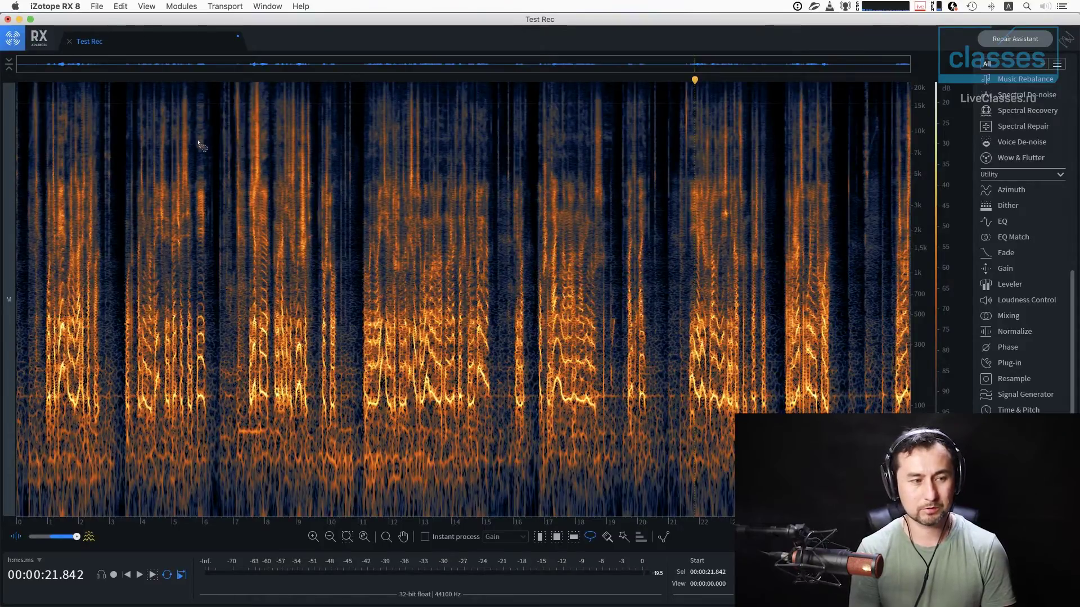
- Set the display balance to the midpoint so the waveform overlays the spectrogram
{"action": "left_click_drag", "start_coordinate": [77, 537], "coordinate": [53, 538]}
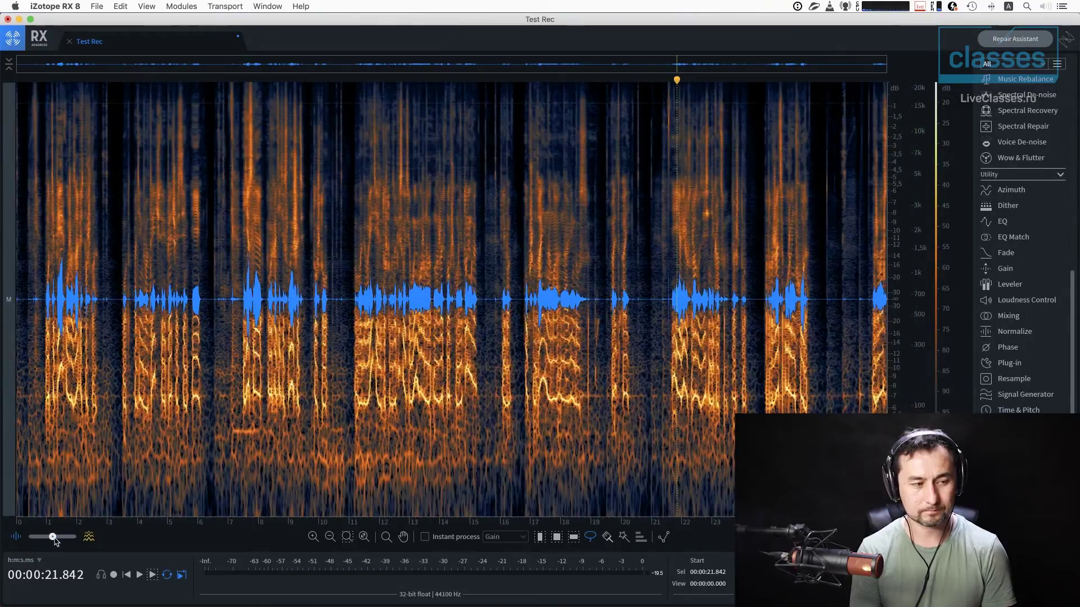
- Open the export settings for the recording and examine the bit depth choices for the WAV format
{"action": "left_click", "coordinate": [97, 7]}
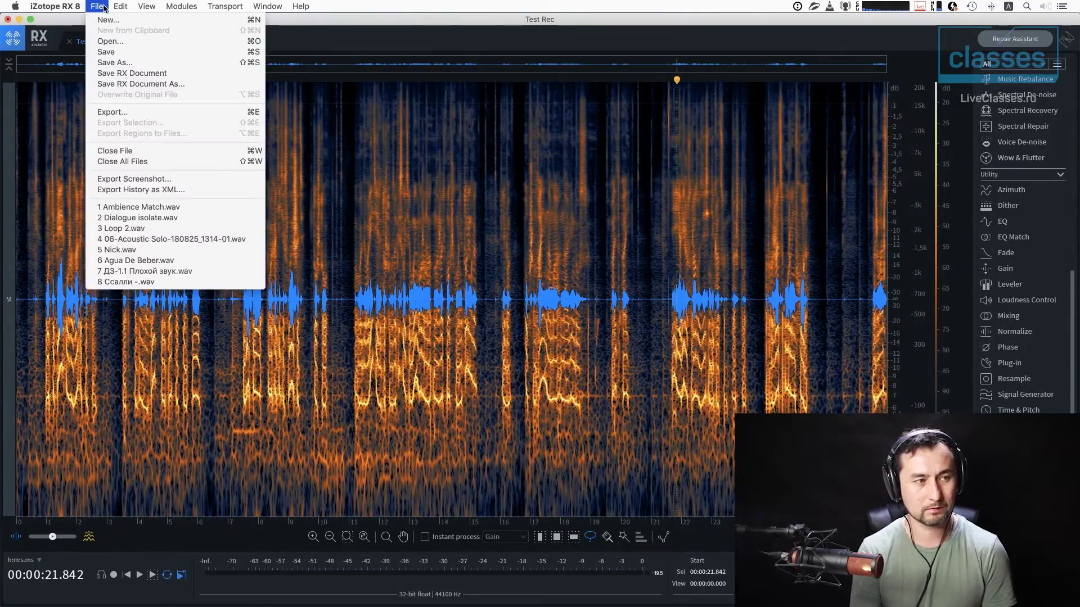
{"action": "left_click", "coordinate": [112, 111]}
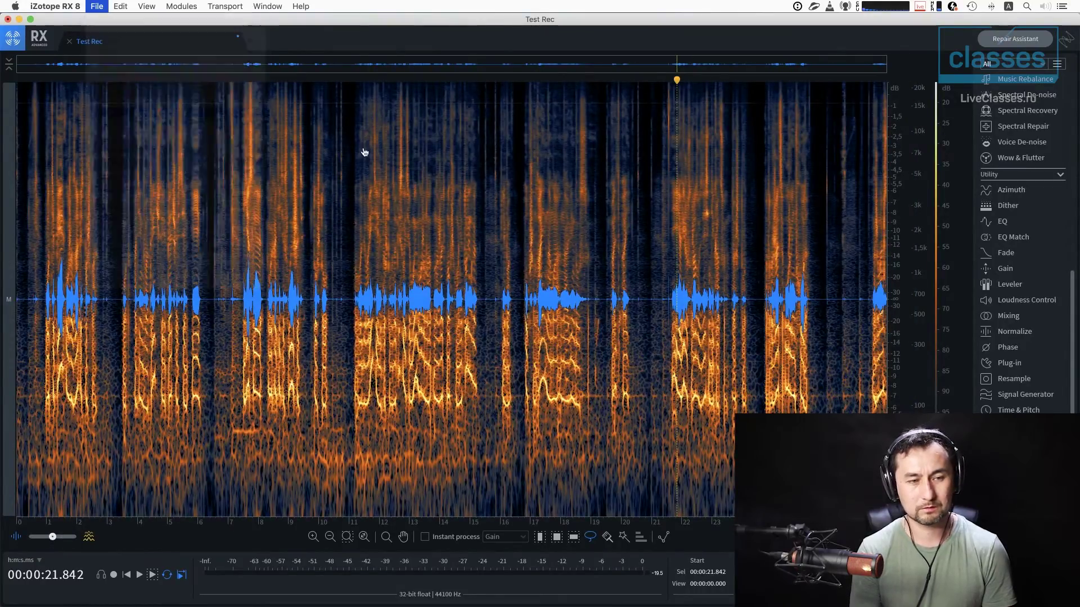
{"action": "left_click_drag", "start_coordinate": [528, 247], "coordinate": [538, 248]}
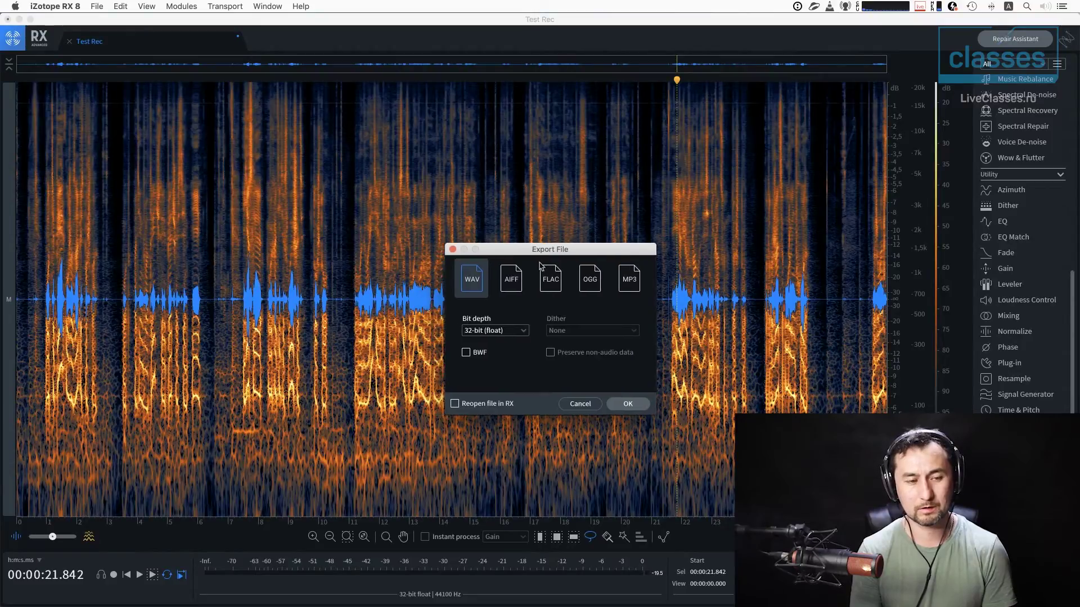
{"action": "left_click", "coordinate": [523, 332]}
{"action": "left_click", "coordinate": [522, 309]}
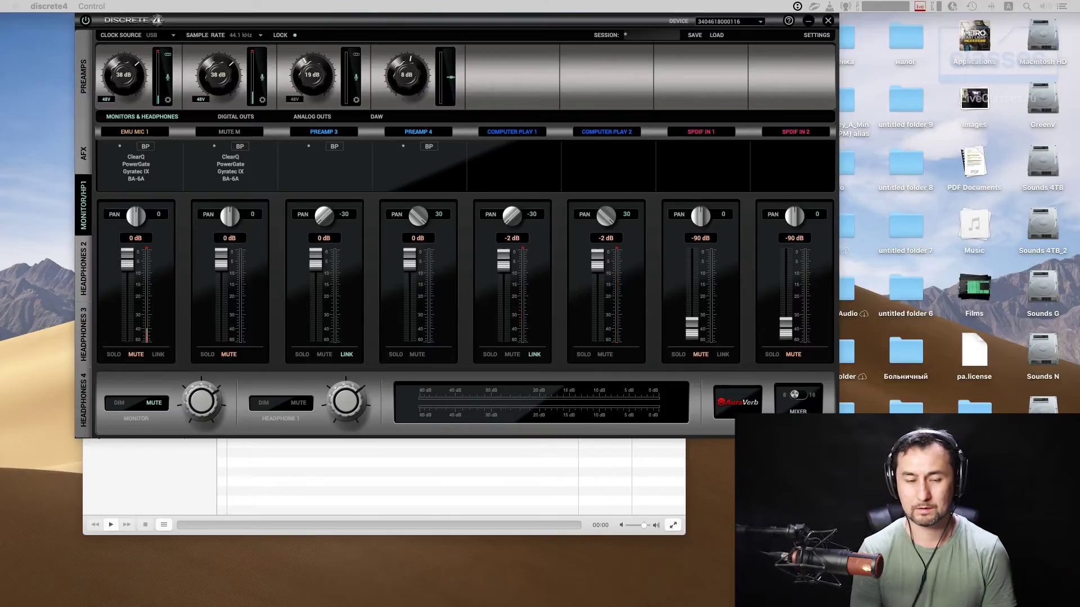
- Relaunch iZotope RX 8 and recover the previous session
{"action": "left_click", "coordinate": [654, 585]}
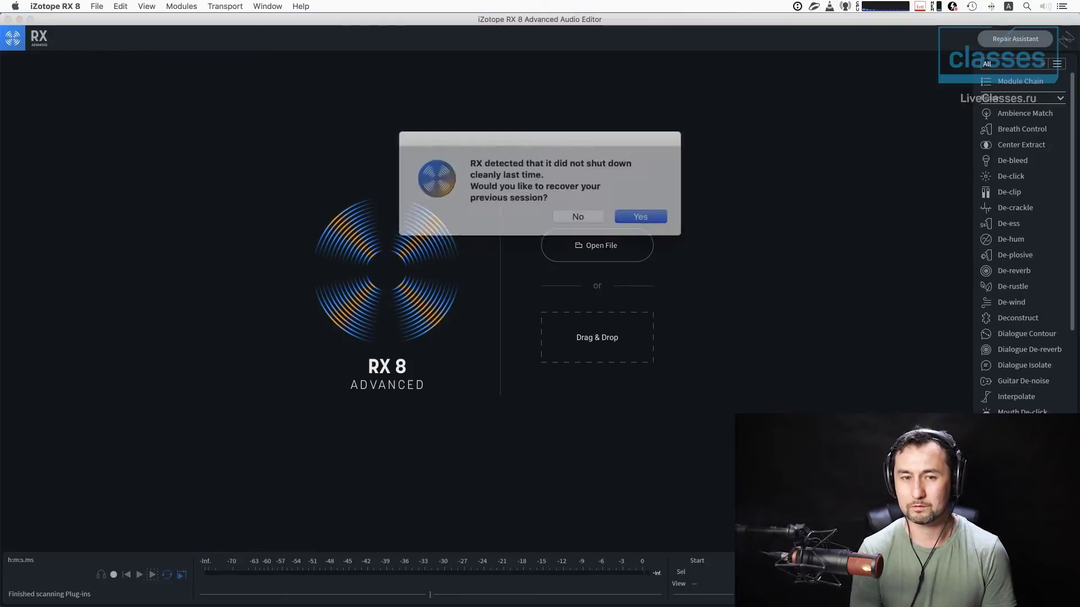
{"action": "left_click", "coordinate": [623, 212]}
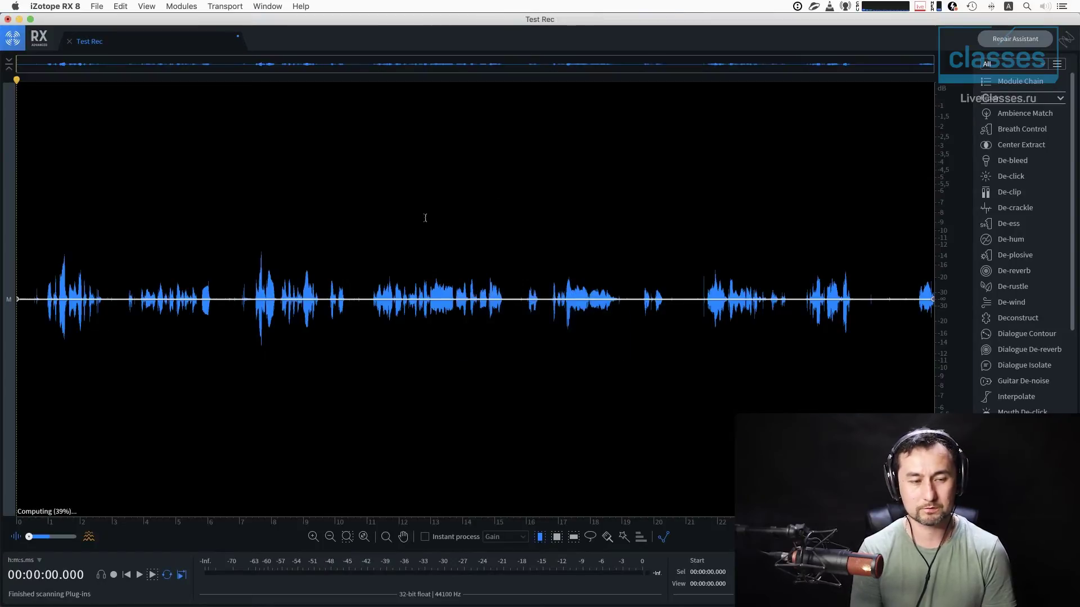
- Export the recording as a 32-bit float WAV named Test Rec.wav in the Media folder
{"action": "left_click", "coordinate": [313, 212]}
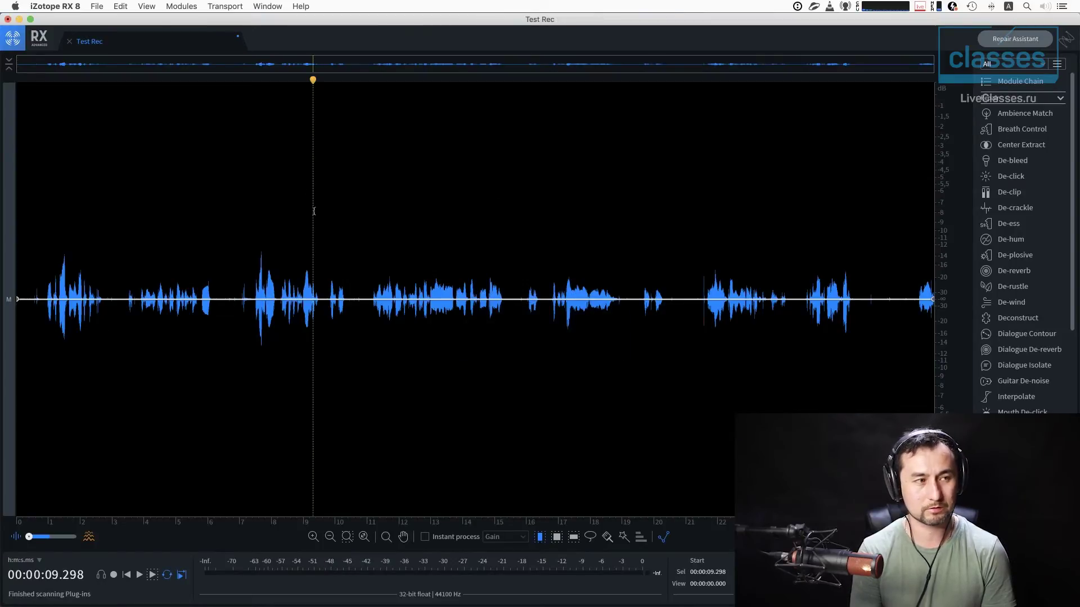
{"action": "left_click", "coordinate": [97, 7]}
{"action": "left_click", "coordinate": [137, 115]}
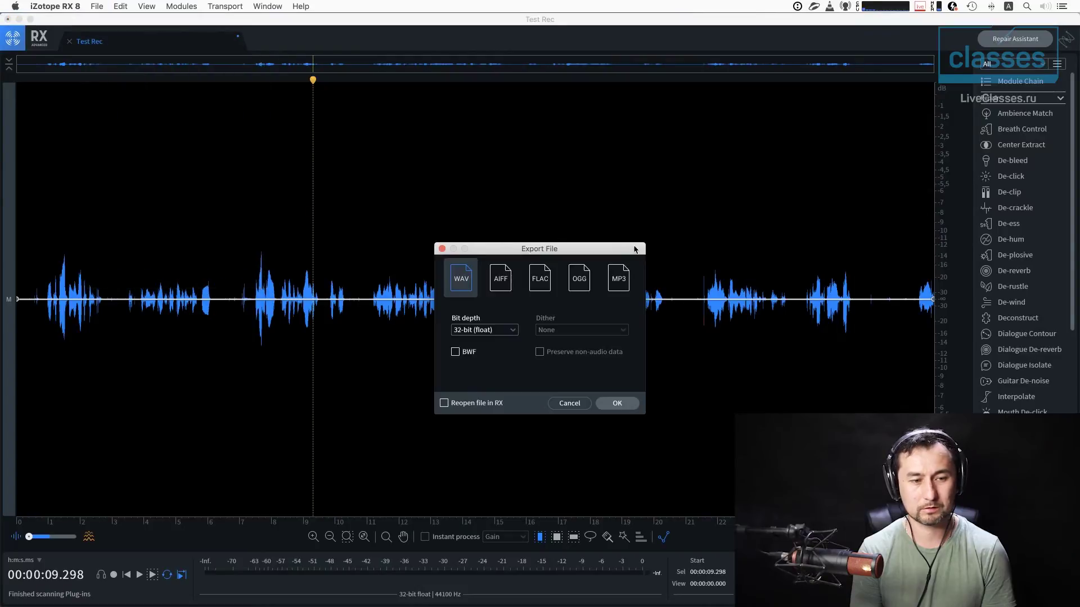
{"action": "left_click", "coordinate": [623, 404]}
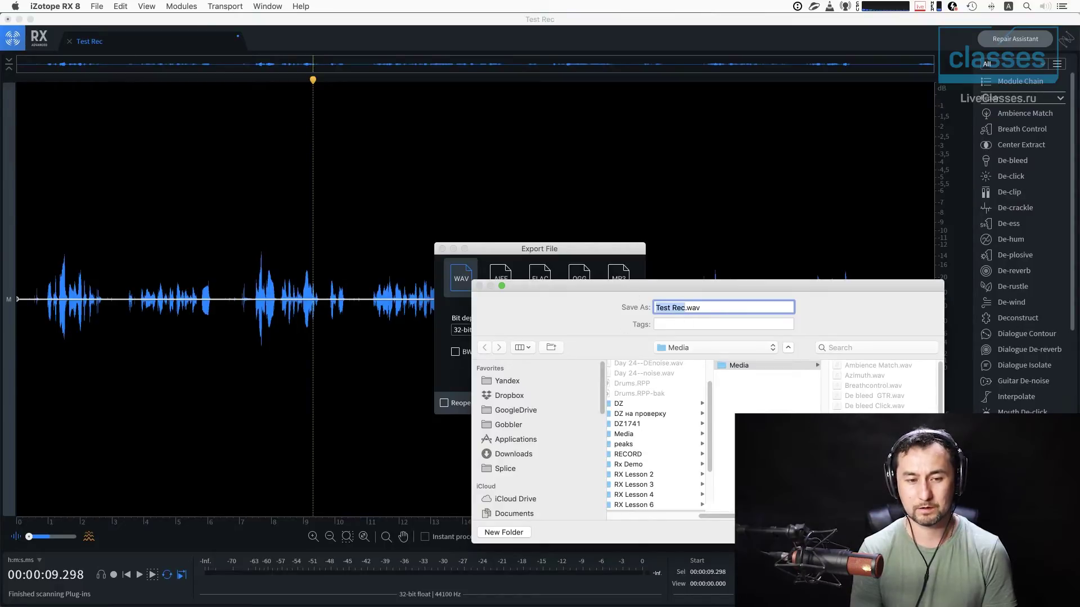
{"action": "key", "text": "Return"}
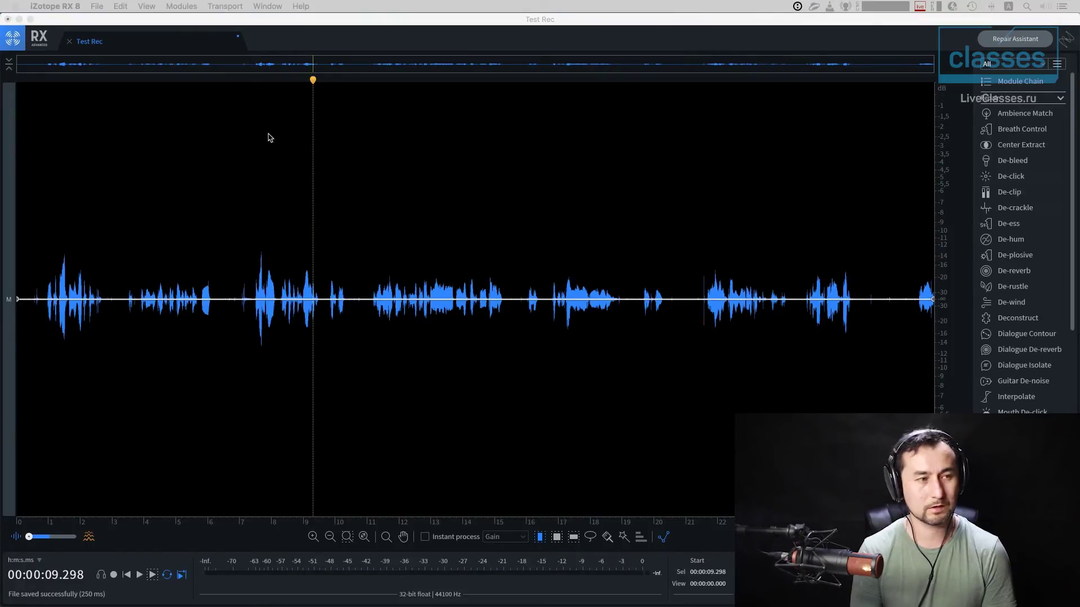
- Close the original recording without saving it and load the exported Test Rec.wav
{"action": "left_click", "coordinate": [69, 42]}
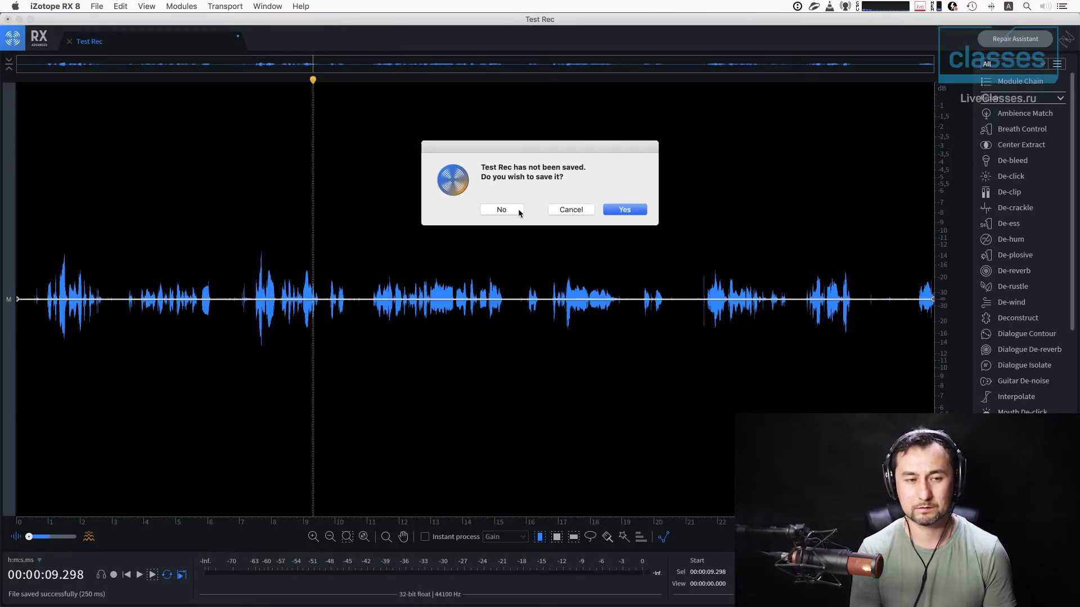
{"action": "left_click", "coordinate": [571, 209]}
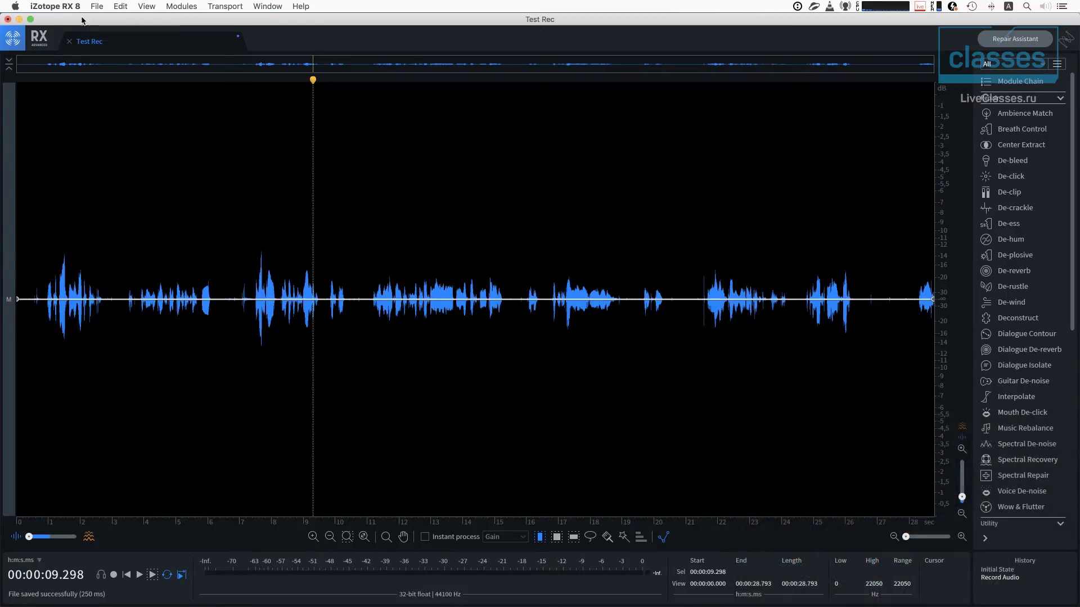
{"action": "left_click", "coordinate": [70, 41]}
{"action": "left_click", "coordinate": [509, 213]}
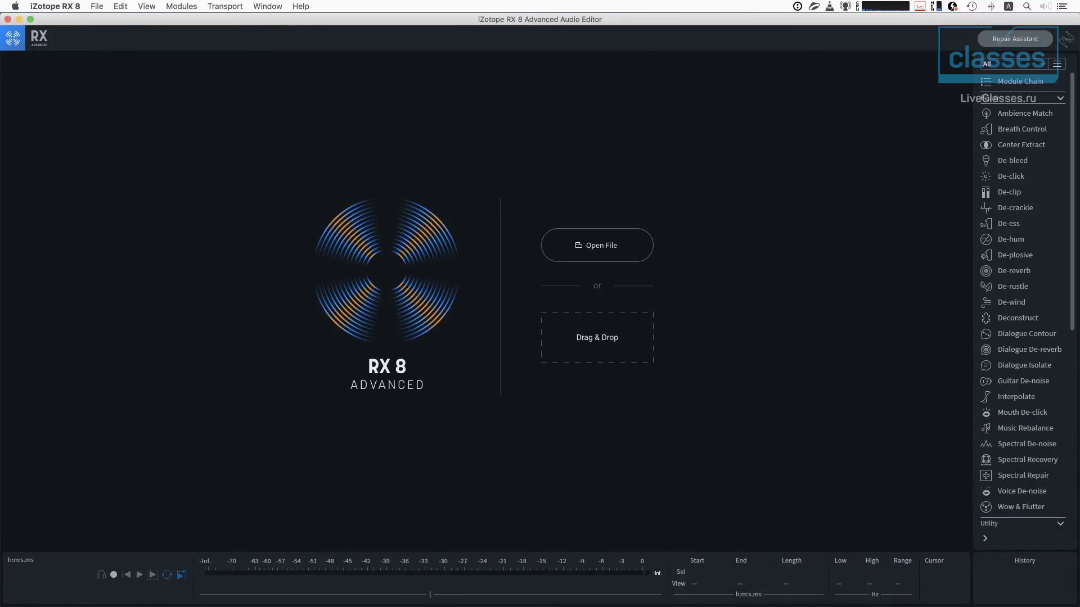
{"action": "left_click_drag", "start_coordinate": [548, 283], "coordinate": [377, 318]}
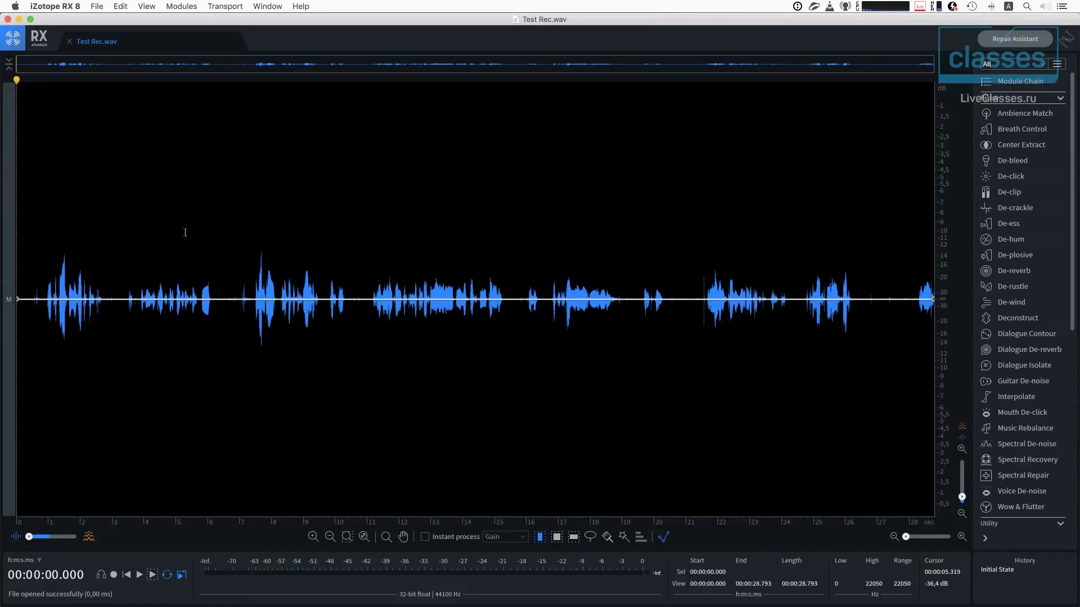
- Shape the clip gain envelope with a dip near 11.4 s, a boost near 17.6 s and a dip of about -16.9 dB near 21.8 s
{"action": "left_click", "coordinate": [403, 293]}
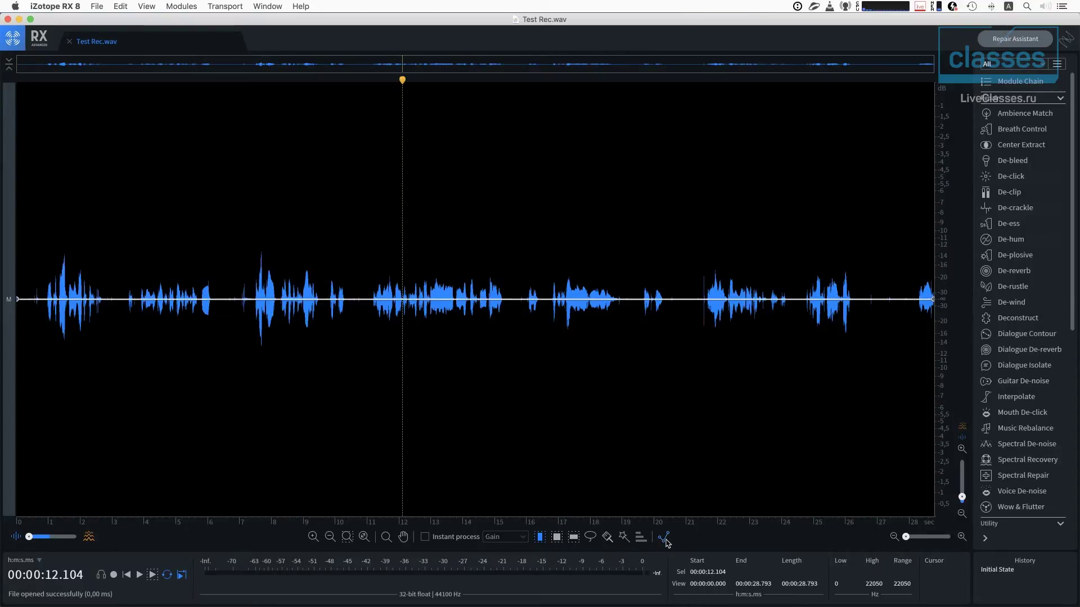
{"action": "left_click_drag", "start_coordinate": [366, 302], "coordinate": [390, 369]}
{"action": "left_click", "coordinate": [608, 339]}
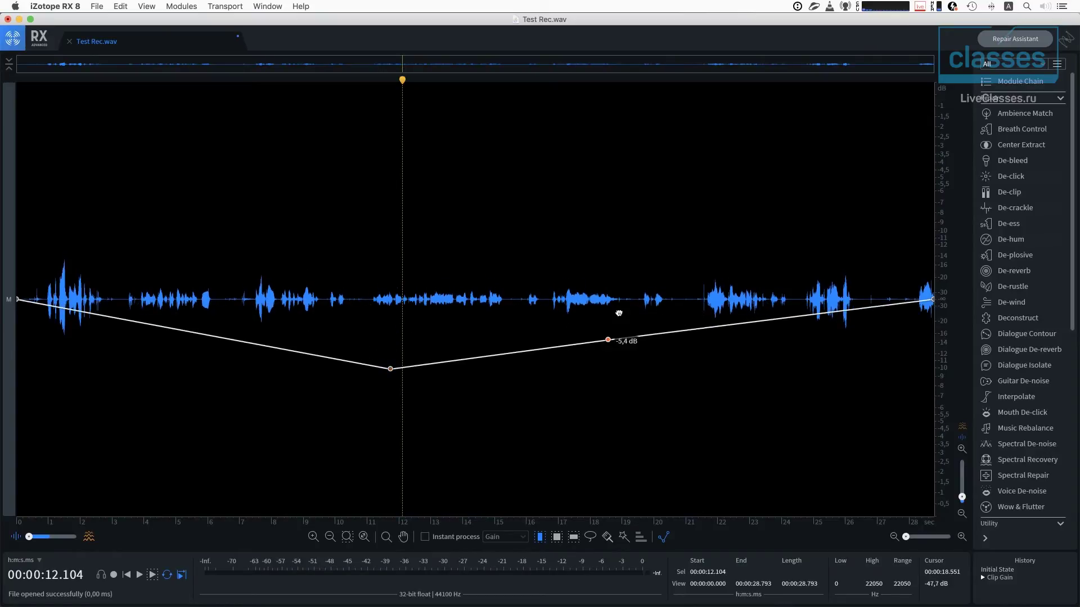
{"action": "left_click_drag", "start_coordinate": [608, 339], "coordinate": [633, 243]}
{"action": "left_click_drag", "start_coordinate": [711, 259], "coordinate": [714, 407]}
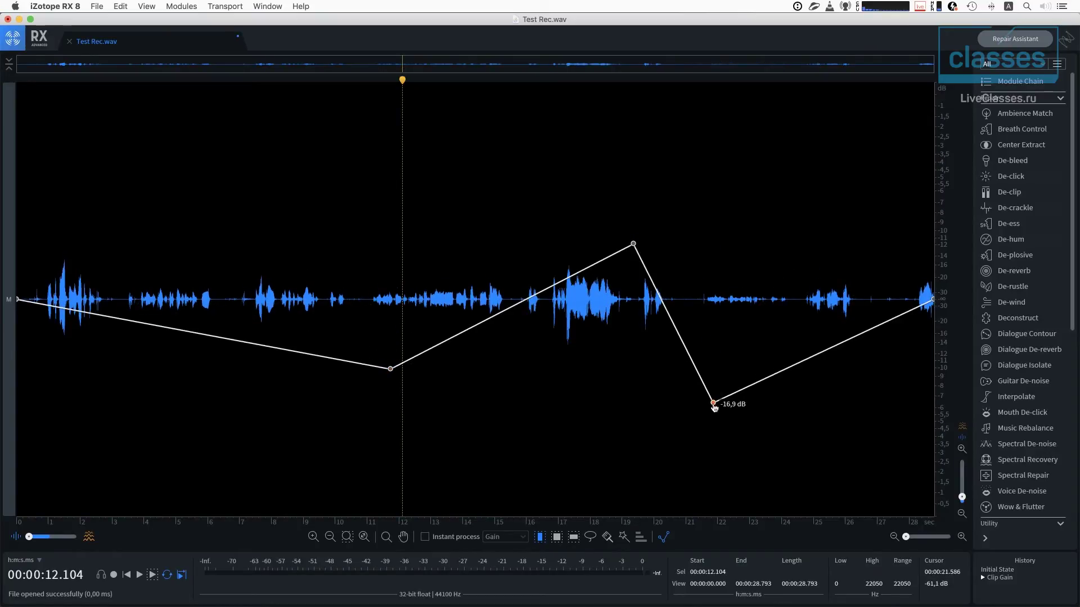
{"action": "left_click_drag", "start_coordinate": [634, 245], "coordinate": [578, 212]}
{"action": "left_click_drag", "start_coordinate": [389, 391], "coordinate": [382, 423]}
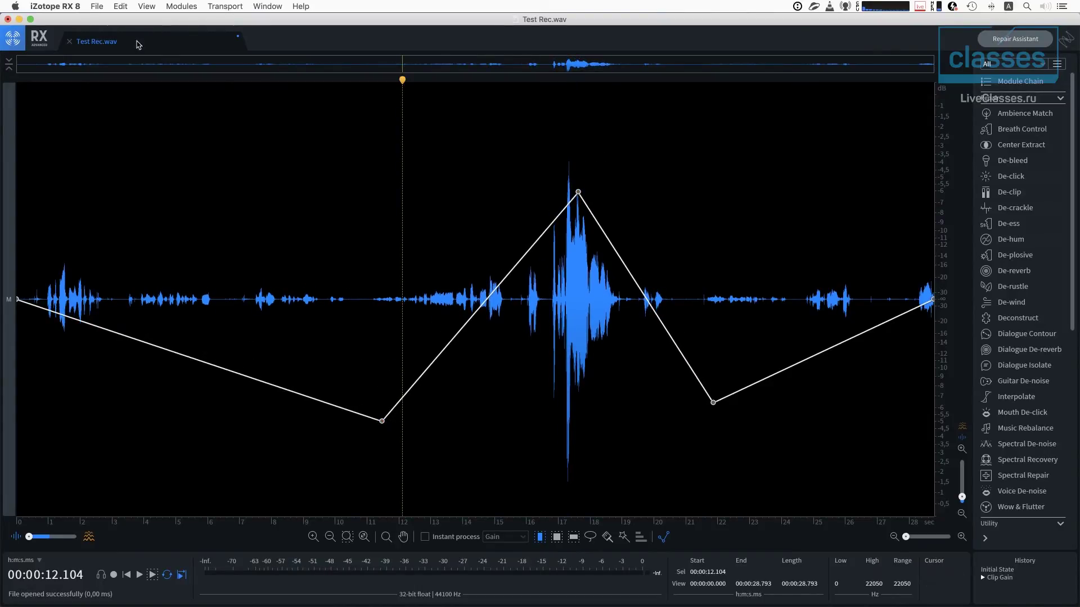
- Save the edited recording as the RX document Test Rec.rxdoc in the Media folder, and reopen that document
{"action": "left_click", "coordinate": [97, 6]}
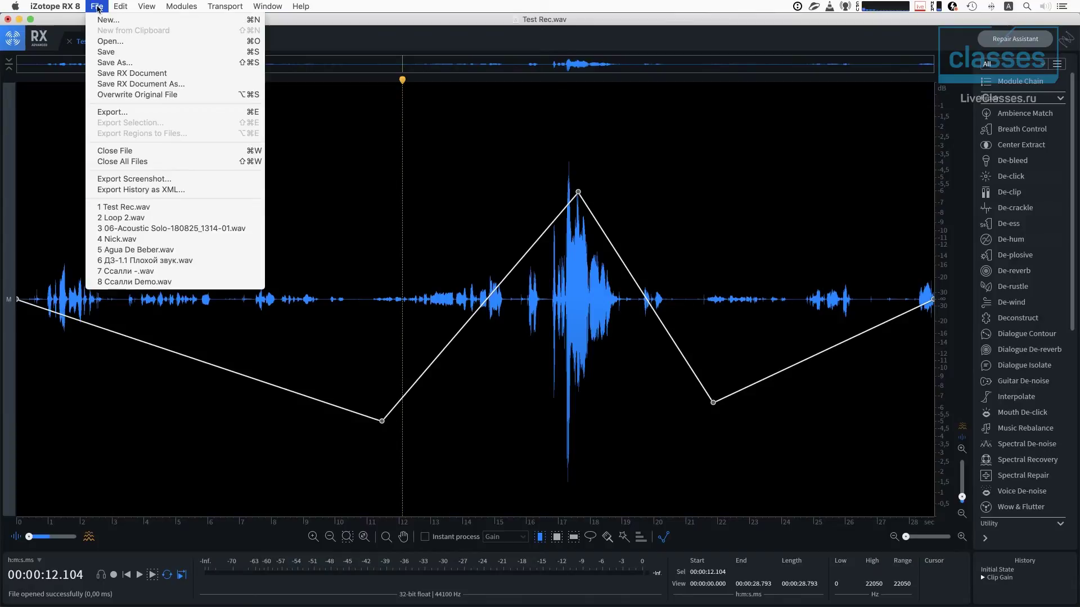
{"action": "left_click", "coordinate": [124, 83]}
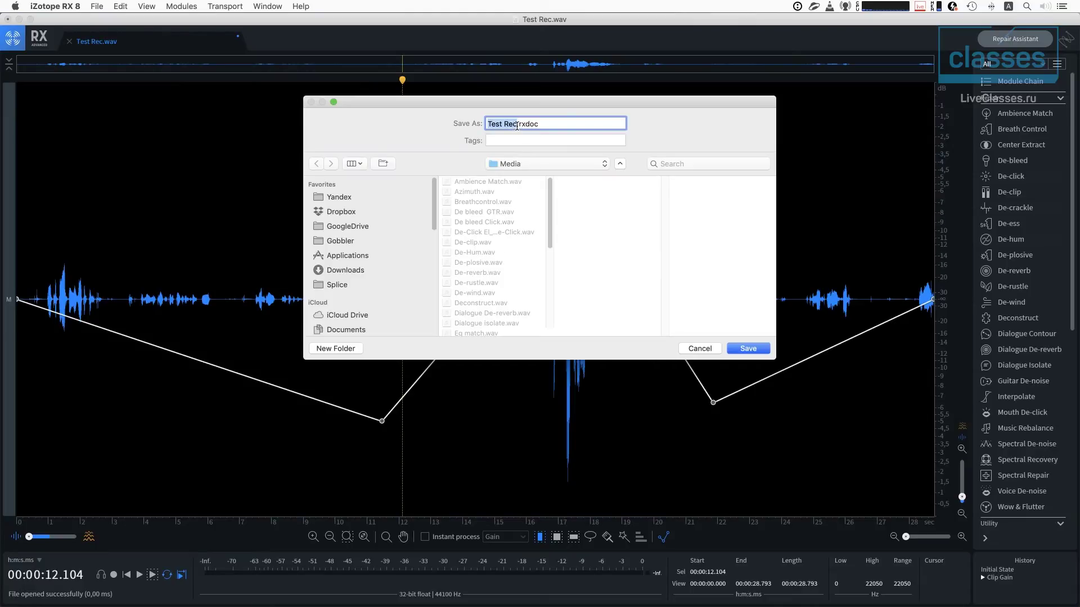
{"action": "double_click", "coordinate": [537, 121]}
{"action": "left_click", "coordinate": [760, 352]}
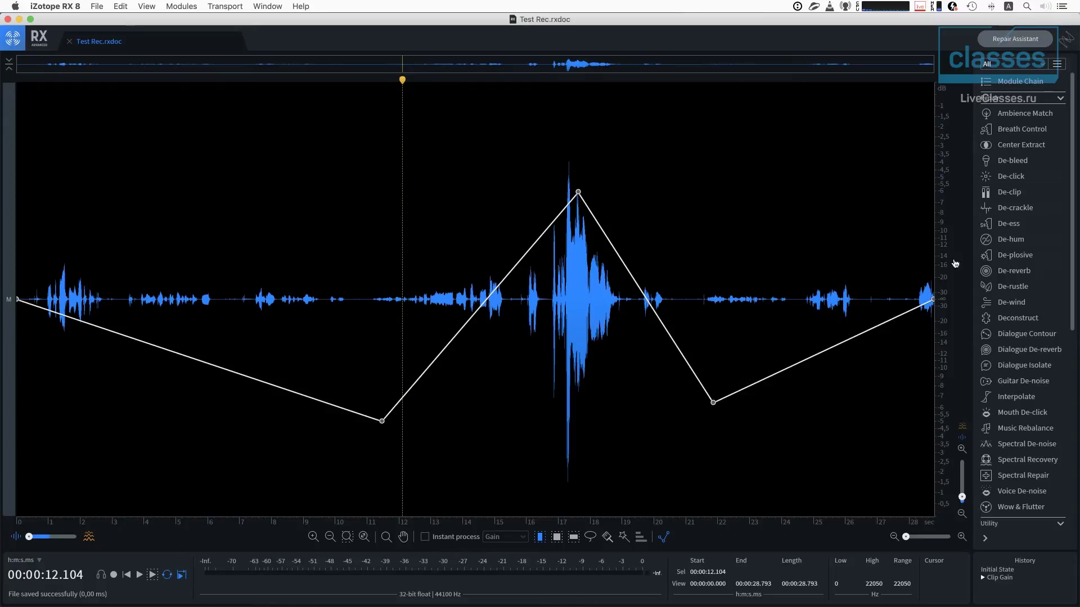
{"action": "left_click", "coordinate": [69, 41]}
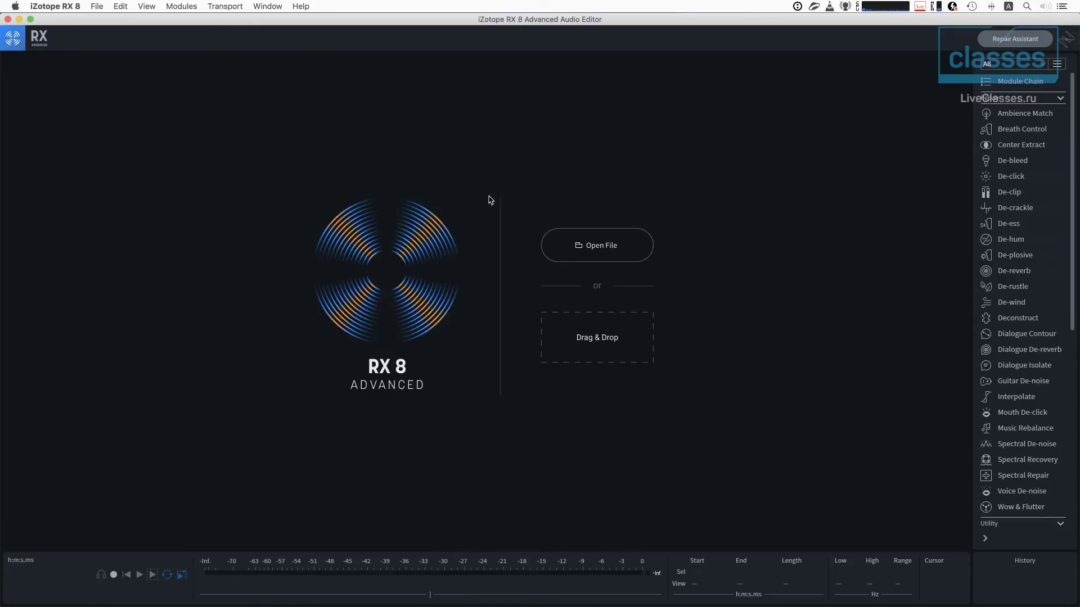
{"action": "key", "text": "super+q"}
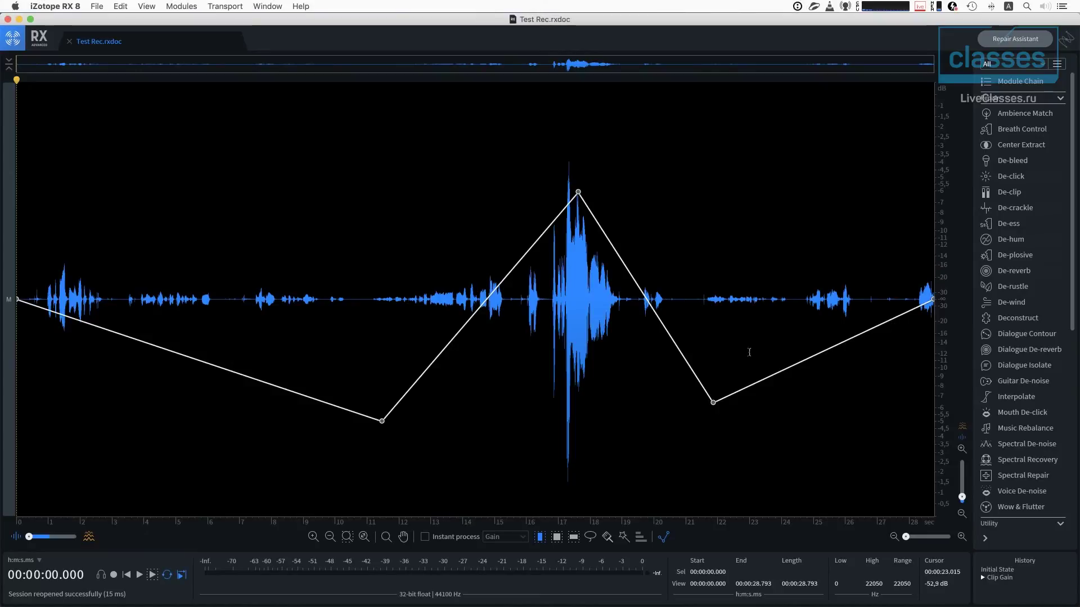
- Bring the three clip gain points close to the 0 dB line and add a lowered point near 25 s
{"action": "left_click_drag", "start_coordinate": [578, 194], "coordinate": [574, 284]}
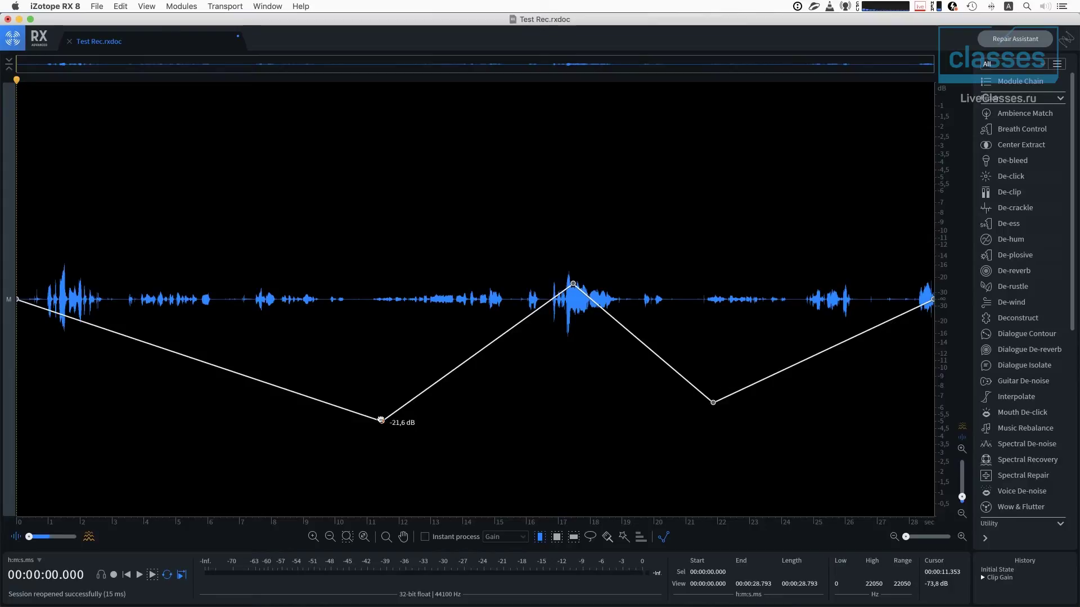
{"action": "left_click_drag", "start_coordinate": [381, 420], "coordinate": [385, 309]}
{"action": "left_click_drag", "start_coordinate": [713, 403], "coordinate": [718, 291]}
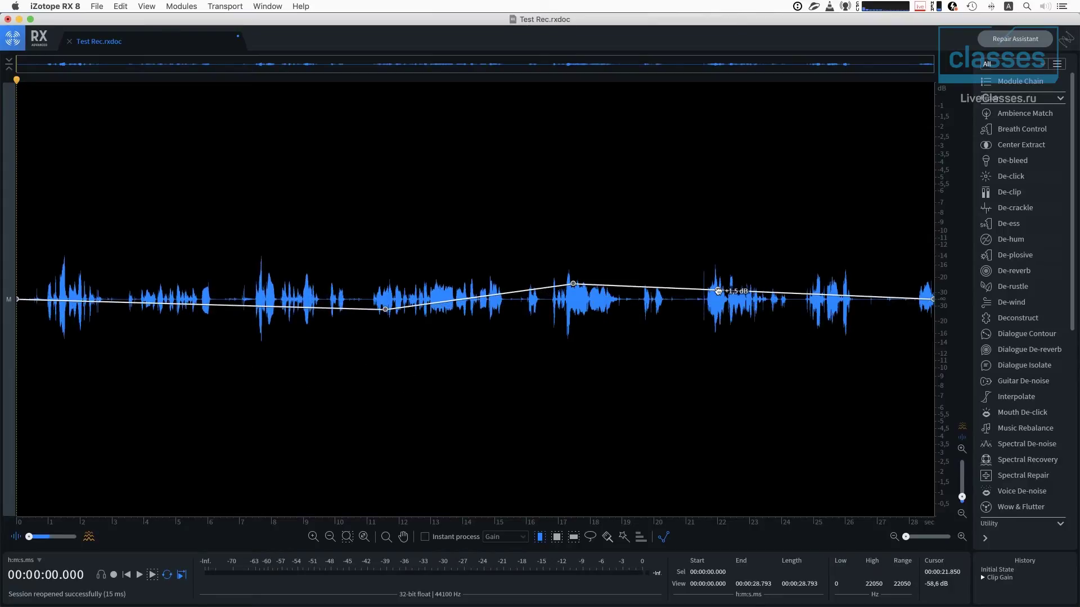
{"action": "left_click", "coordinate": [804, 294]}
{"action": "left_click_drag", "start_coordinate": [804, 301], "coordinate": [816, 340]}
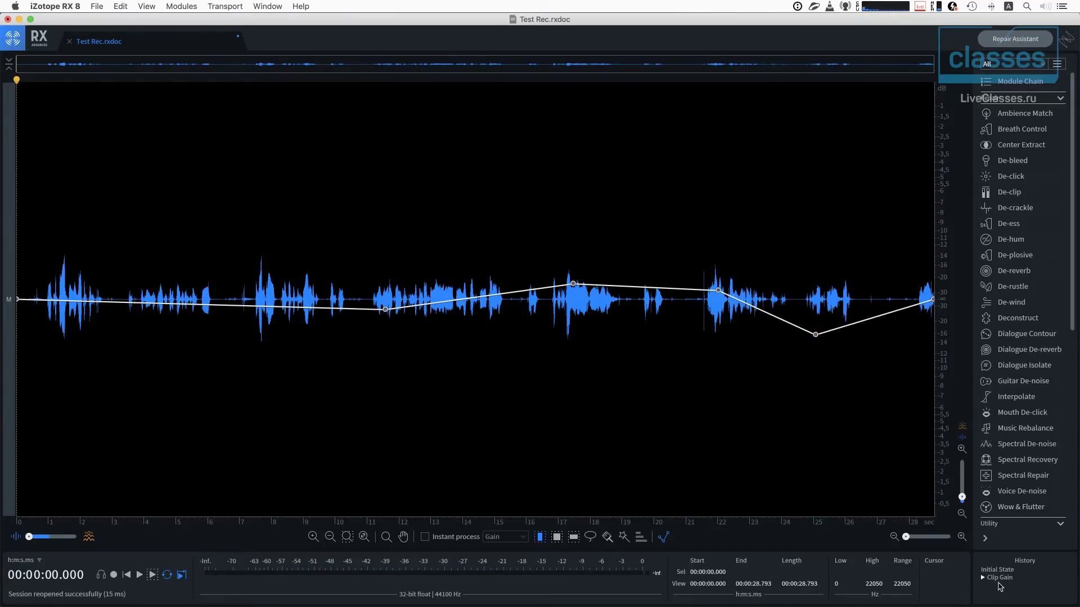
- Render De-reverb on the passages from about 11.86 to 14.56 s and 5.10 to 6.83 s, and close the module
{"action": "left_click", "coordinate": [1019, 274]}
{"action": "left_click_drag", "start_coordinate": [395, 374], "coordinate": [480, 371]}
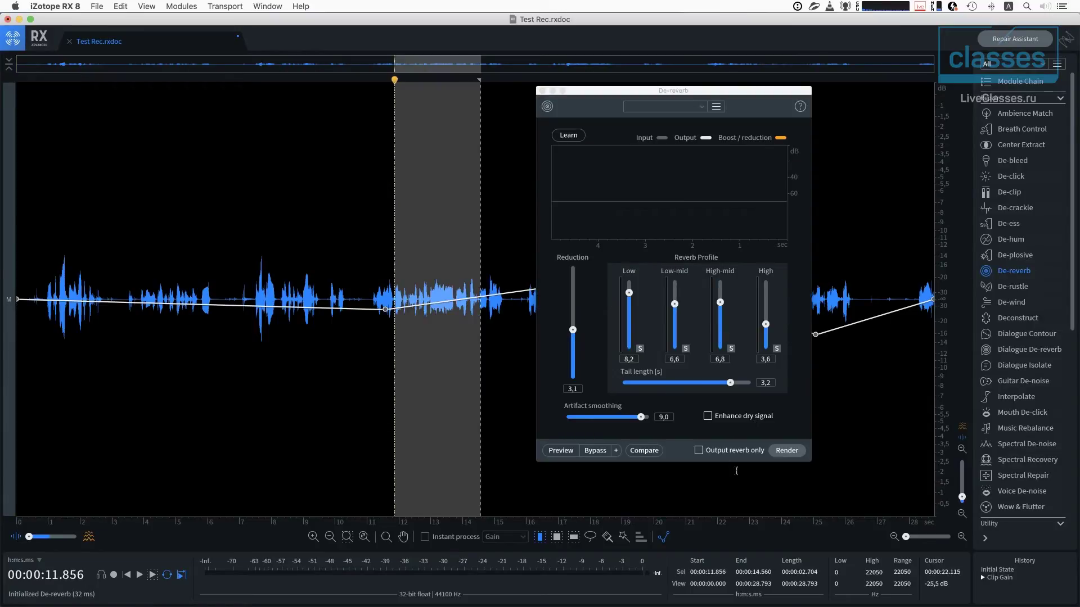
{"action": "left_click", "coordinate": [787, 451]}
{"action": "left_click_drag", "start_coordinate": [179, 372], "coordinate": [235, 371]}
{"action": "left_click", "coordinate": [800, 453]}
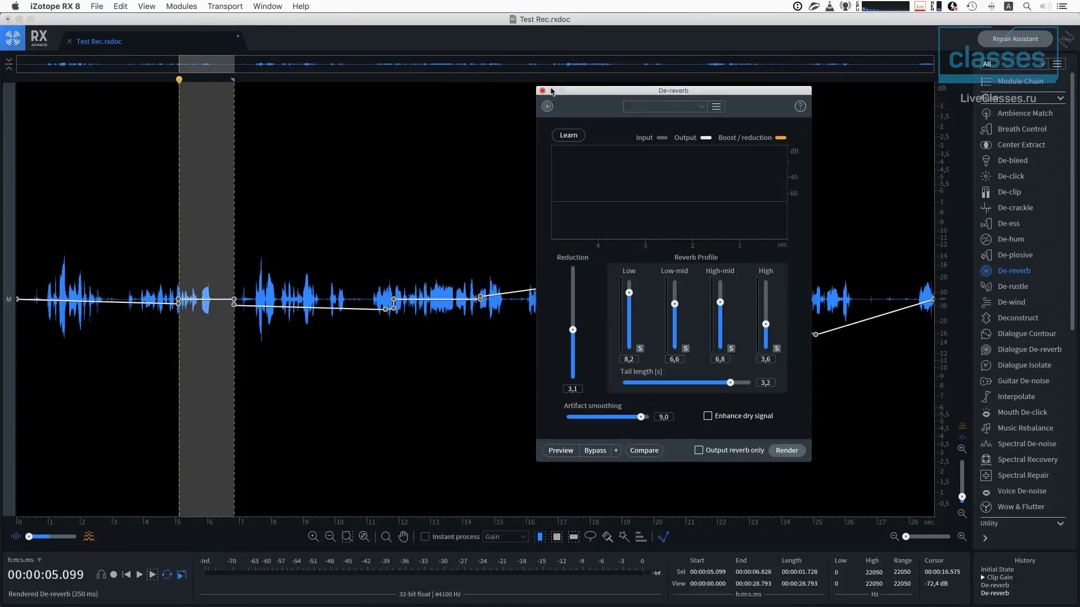
{"action": "left_click", "coordinate": [541, 91]}
{"action": "left_click", "coordinate": [523, 101]}
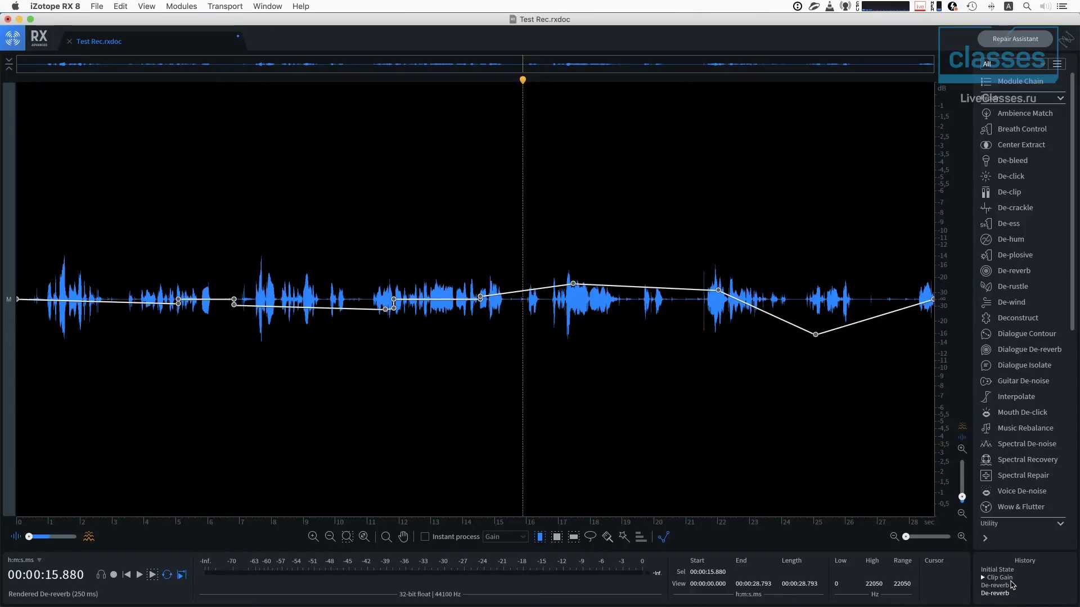
- Save the changes to Test Rec.rxdoc, and close and reopen the document
{"action": "key", "text": "super+s"}
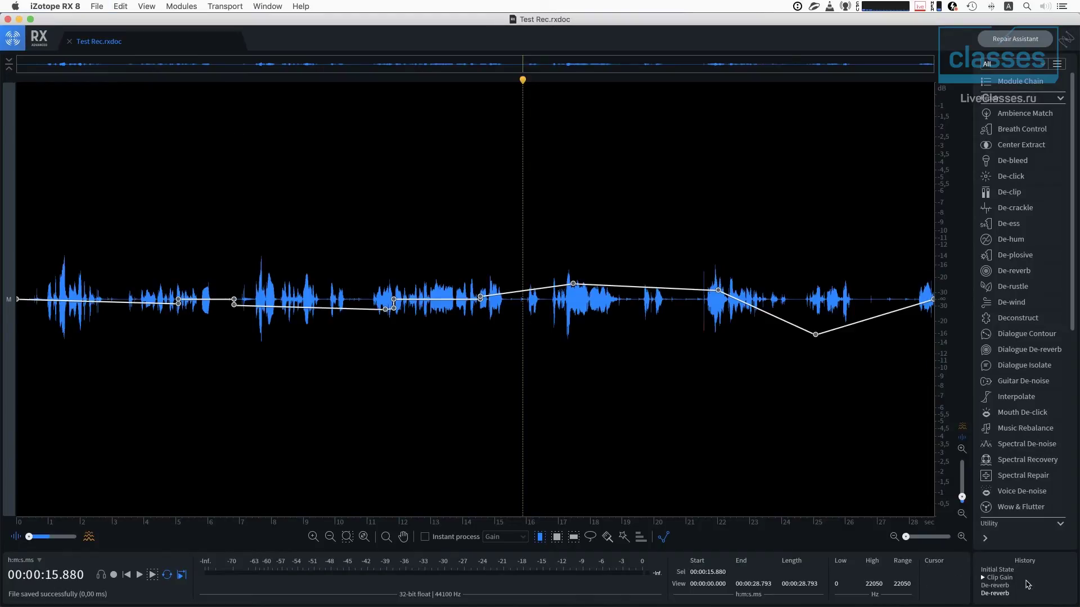
{"action": "left_click", "coordinate": [69, 41]}
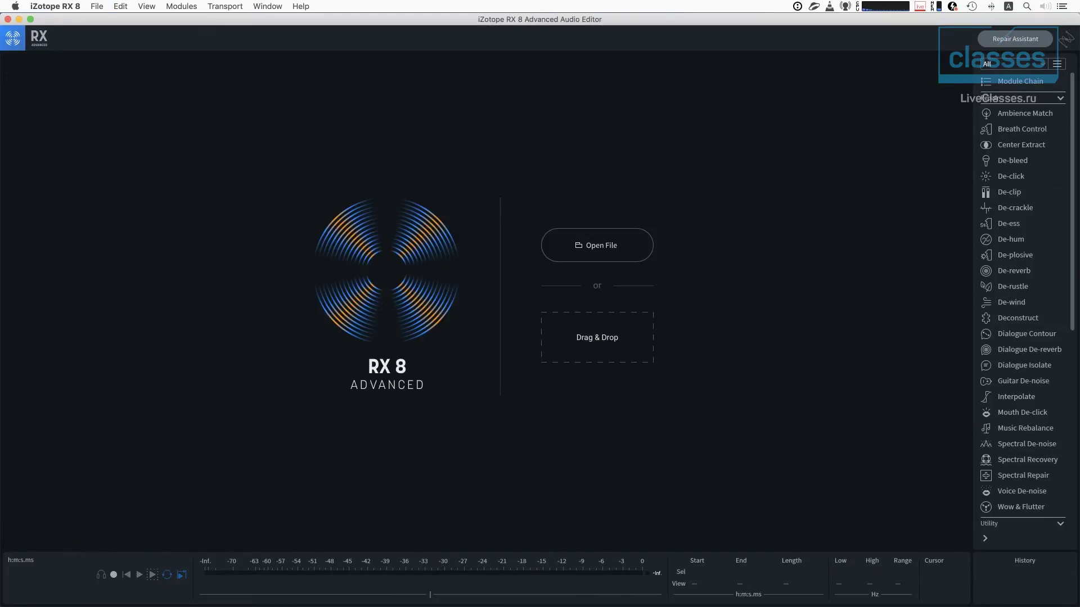
{"action": "key", "text": "super+q"}
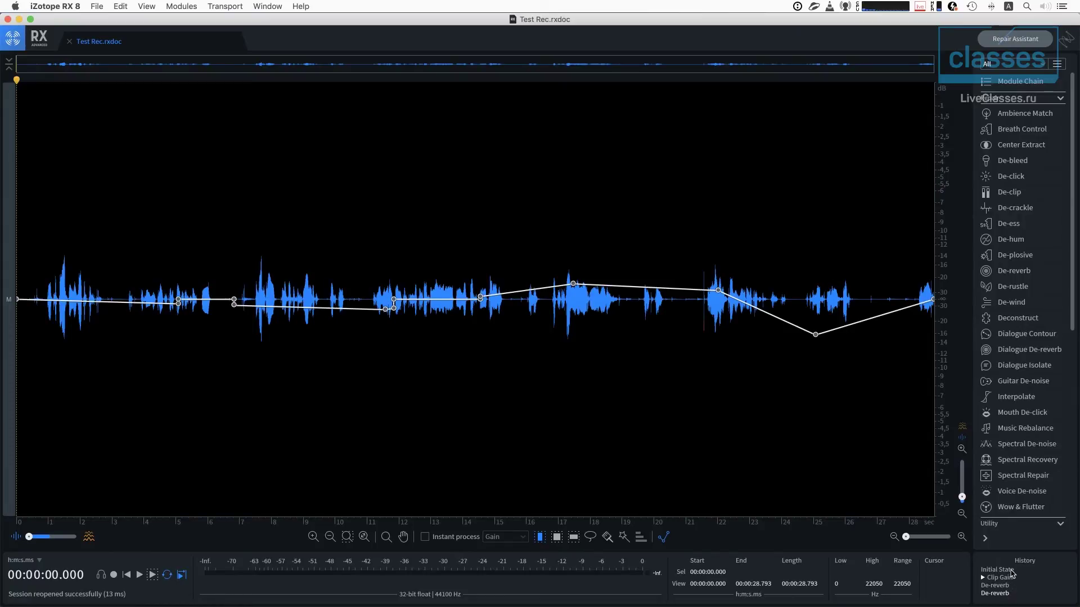
- Revert the edit history to Initial State and close Test Rec.rxdoc without saving
{"action": "left_click", "coordinate": [996, 569]}
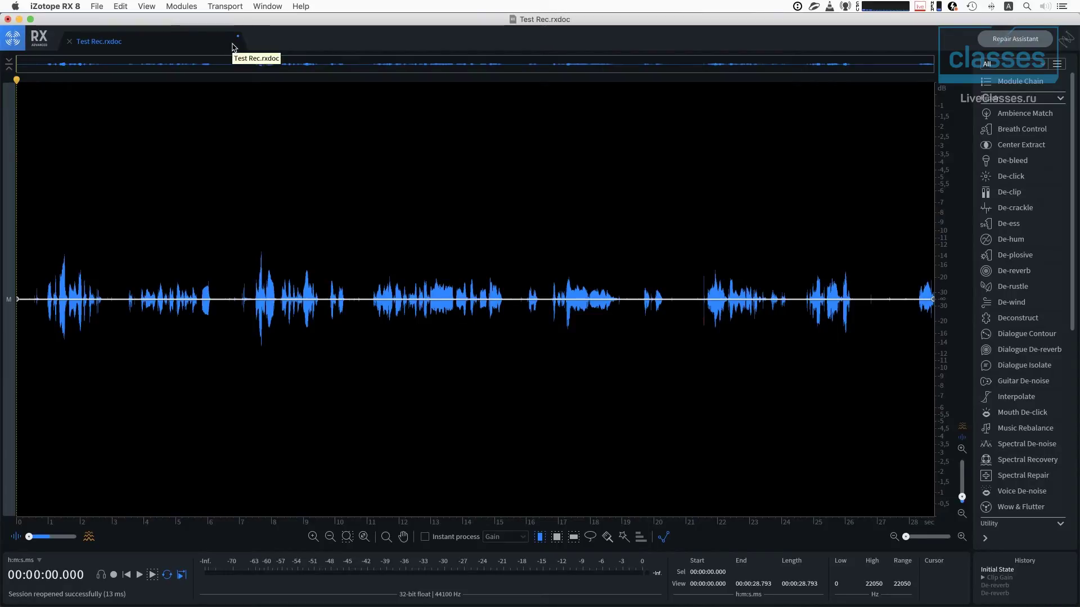
{"action": "left_click", "coordinate": [69, 42]}
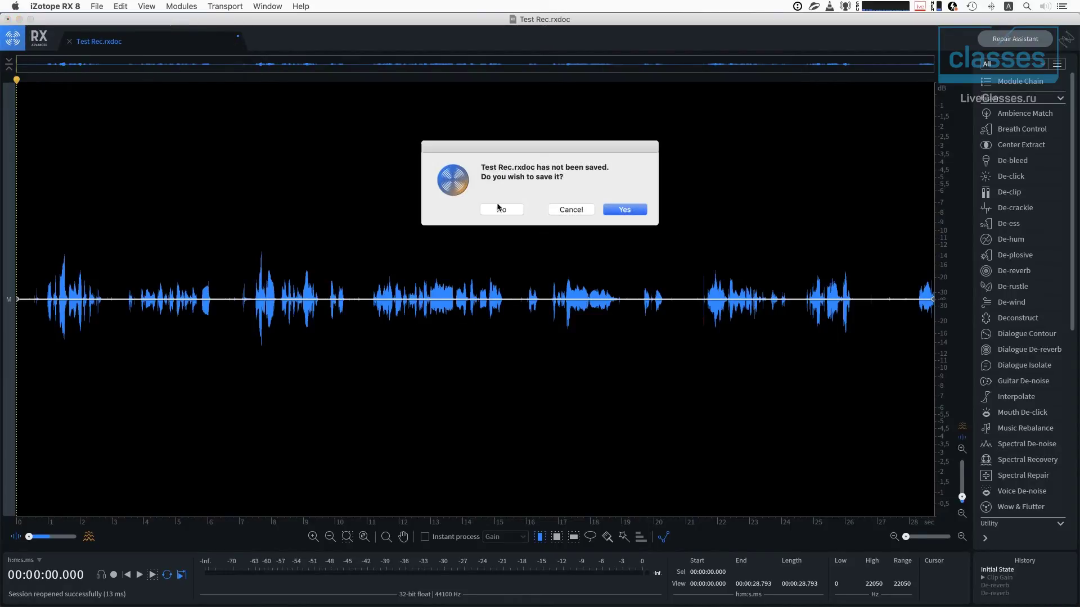
{"action": "left_click", "coordinate": [508, 208]}
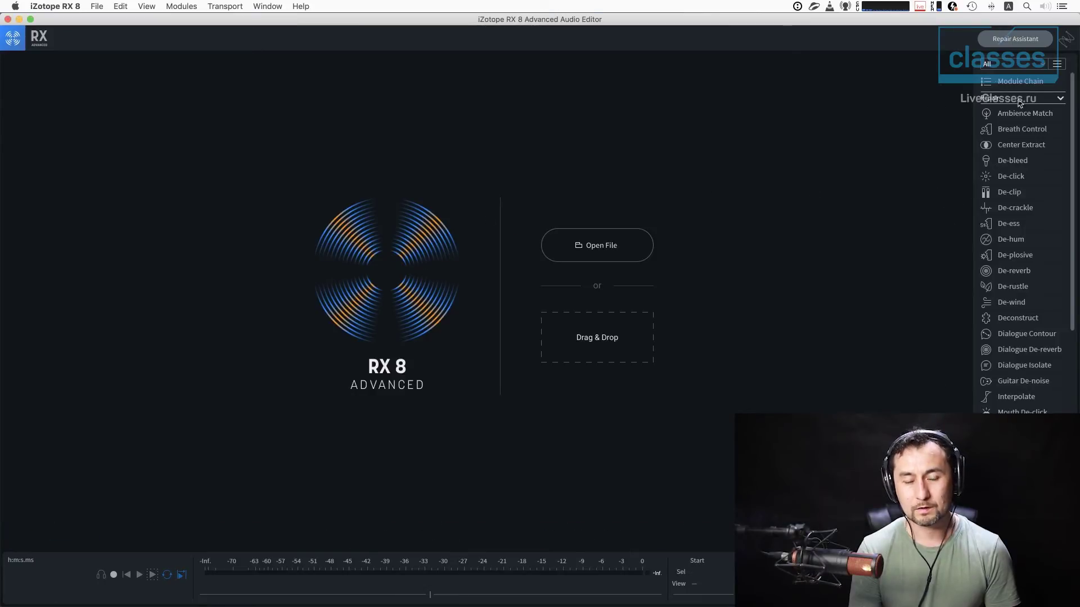
- Load Dialogue isolate.wav into the editor and hide its clip gain envelope
{"action": "scroll", "coordinate": [1018, 309], "scroll_direction": "down", "scroll_amount": 3}
{"action": "scroll", "coordinate": [1046, 329], "scroll_direction": "up", "scroll_amount": 3}
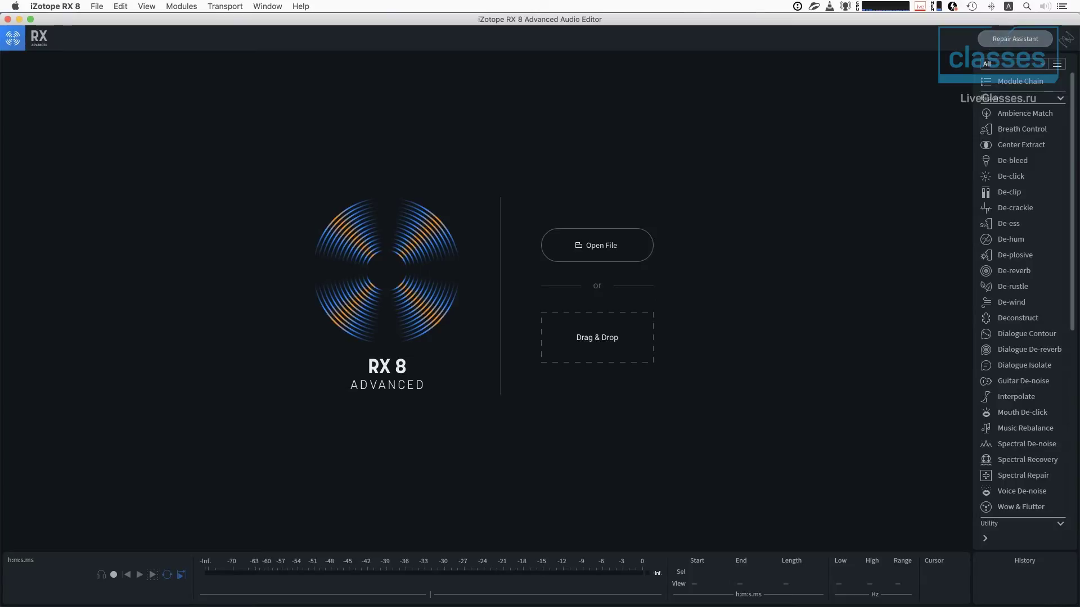
{"action": "left_click_drag", "start_coordinate": [1077, 295], "coordinate": [214, 277]}
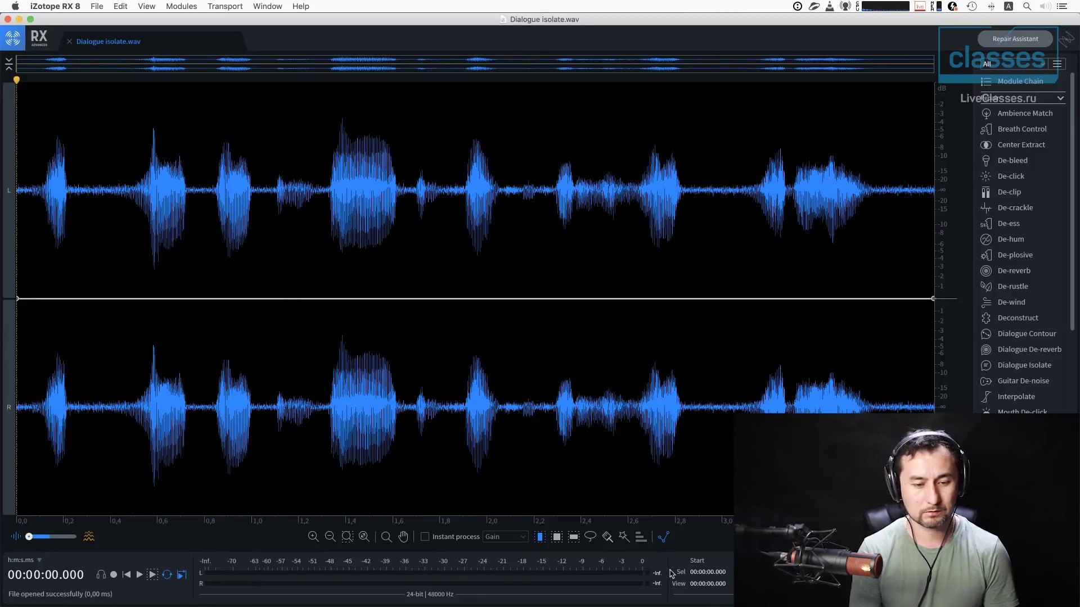
{"action": "left_click", "coordinate": [664, 539]}
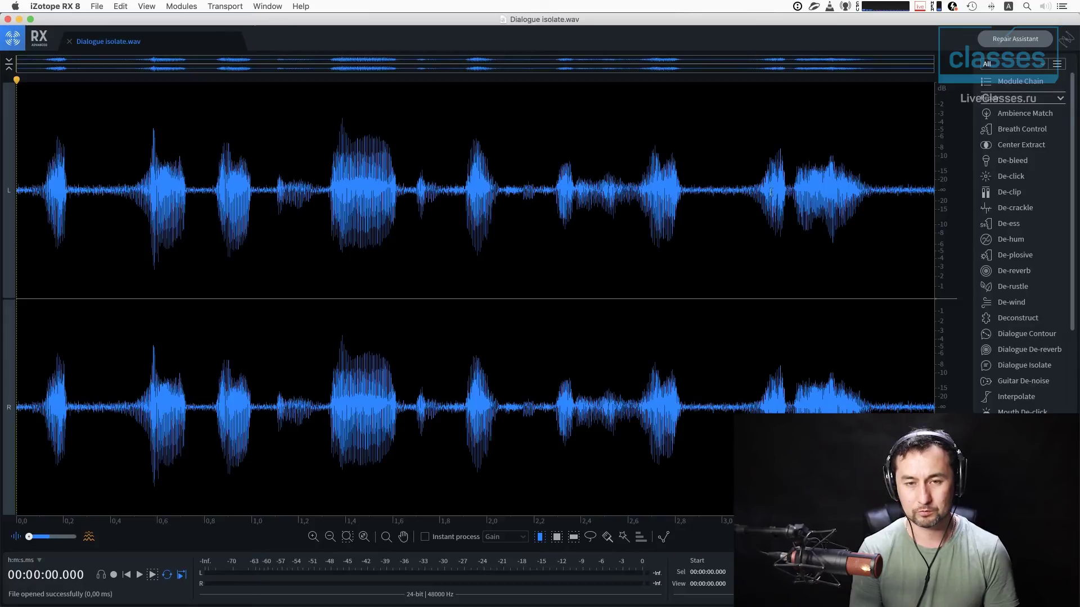
- Open the Repair Assistant for the dialogue file and place the playhead at about 0.23 s
{"action": "left_click", "coordinate": [1005, 39]}
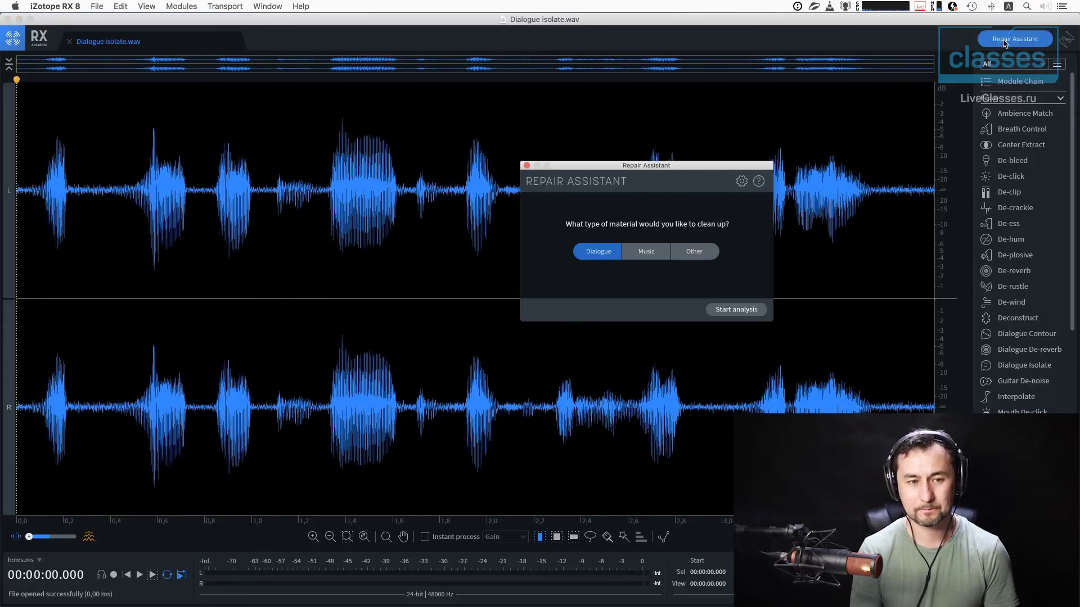
{"action": "left_click_drag", "start_coordinate": [591, 164], "coordinate": [561, 161]}
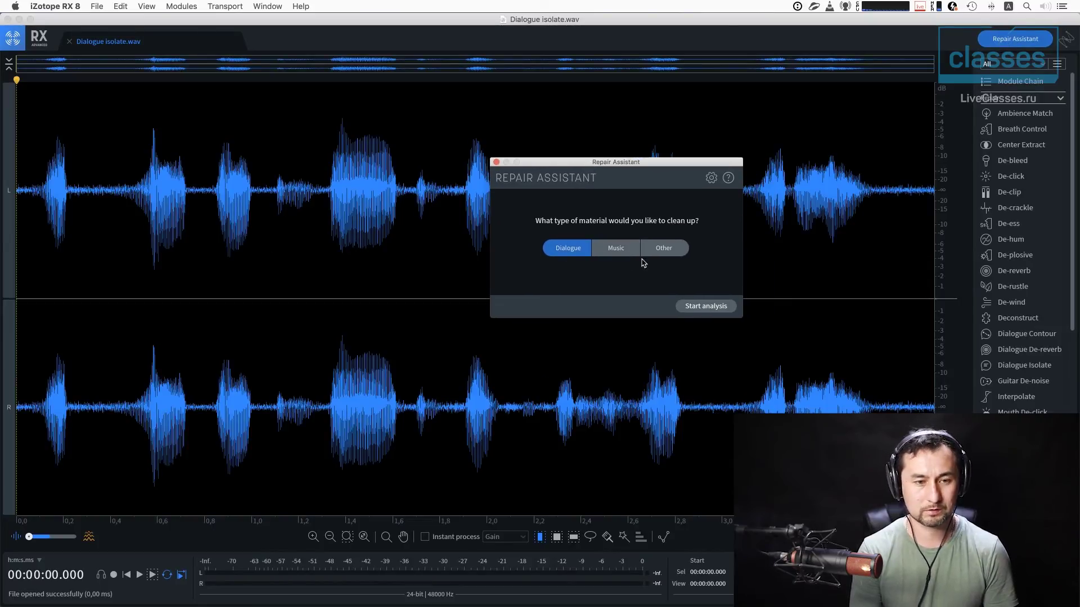
{"action": "left_click", "coordinate": [69, 247]}
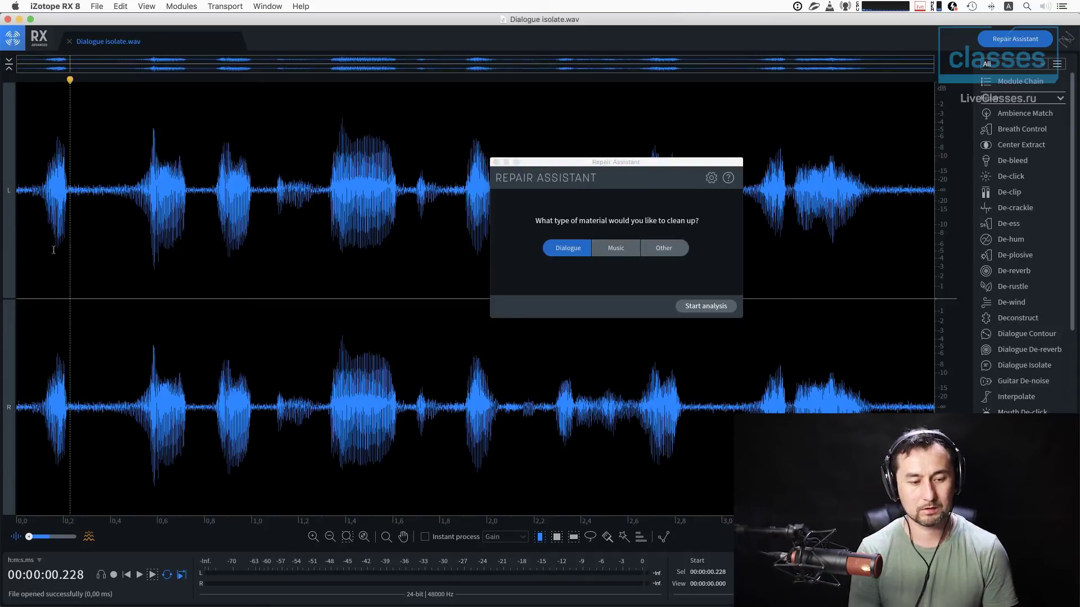
- Play the unprocessed dialogue from near its start to hear the background noise
{"action": "left_click", "coordinate": [25, 253]}
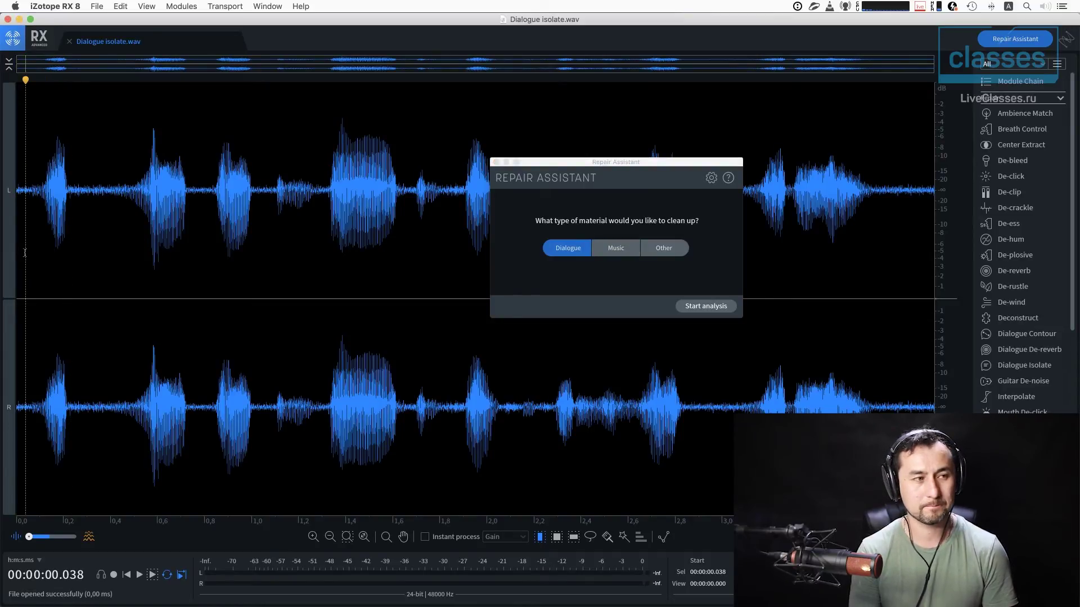
{"action": "key", "text": "space"}
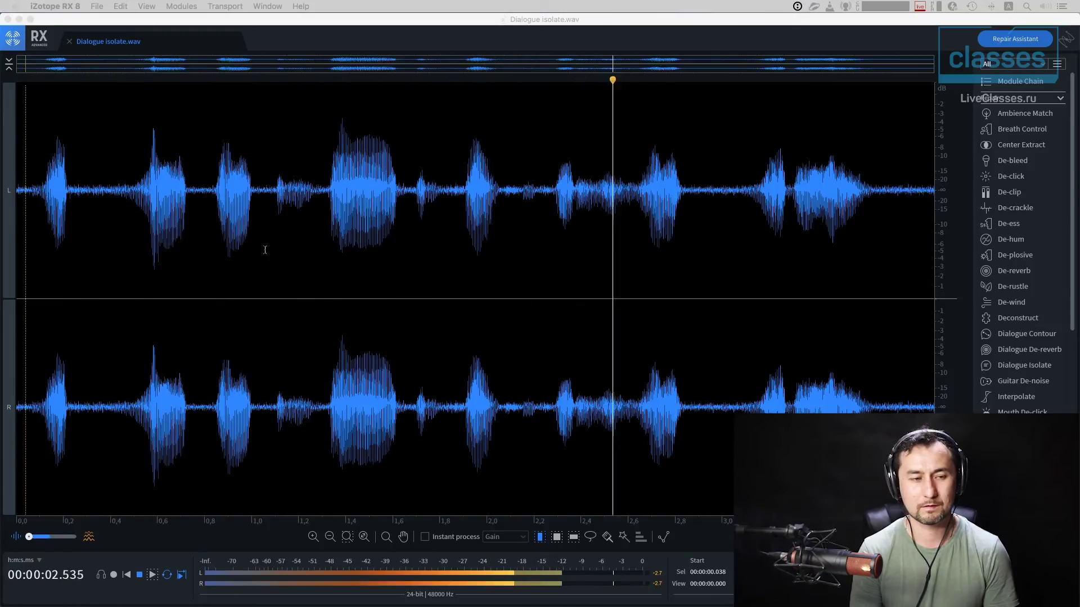
{"action": "key", "text": "super+Tab"}
{"action": "key", "text": "space"}
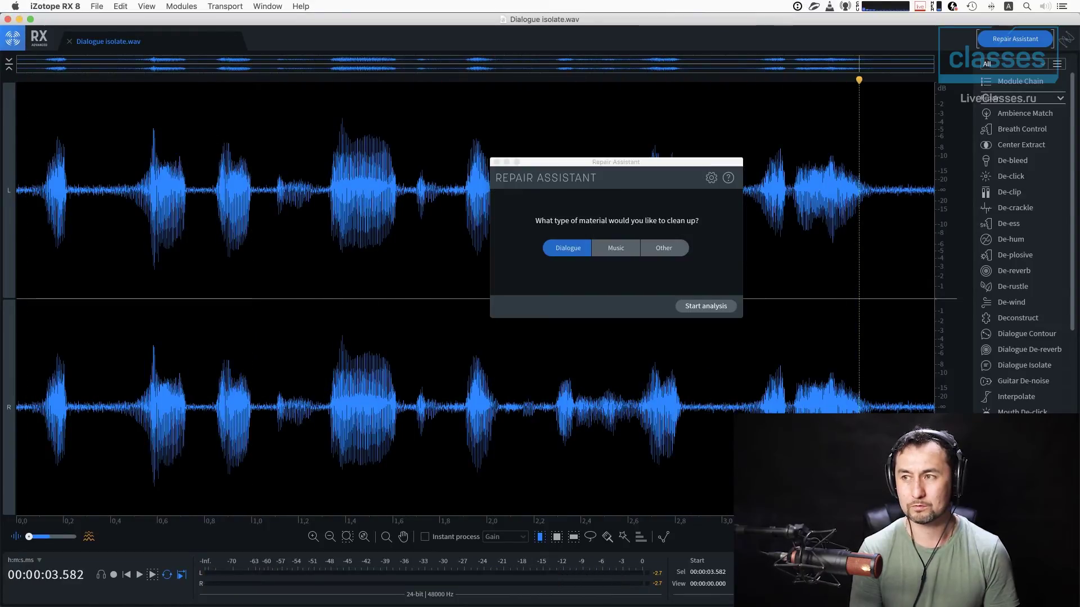
{"action": "key", "text": "super+Tab"}
{"action": "left_click", "coordinate": [91, 281]}
{"action": "key", "text": "space"}
{"action": "key", "text": "space"}
- Run the Repair Assistant analysis on the file with the material type set to Dialogue
{"action": "left_click_drag", "start_coordinate": [574, 184], "coordinate": [711, 167]}
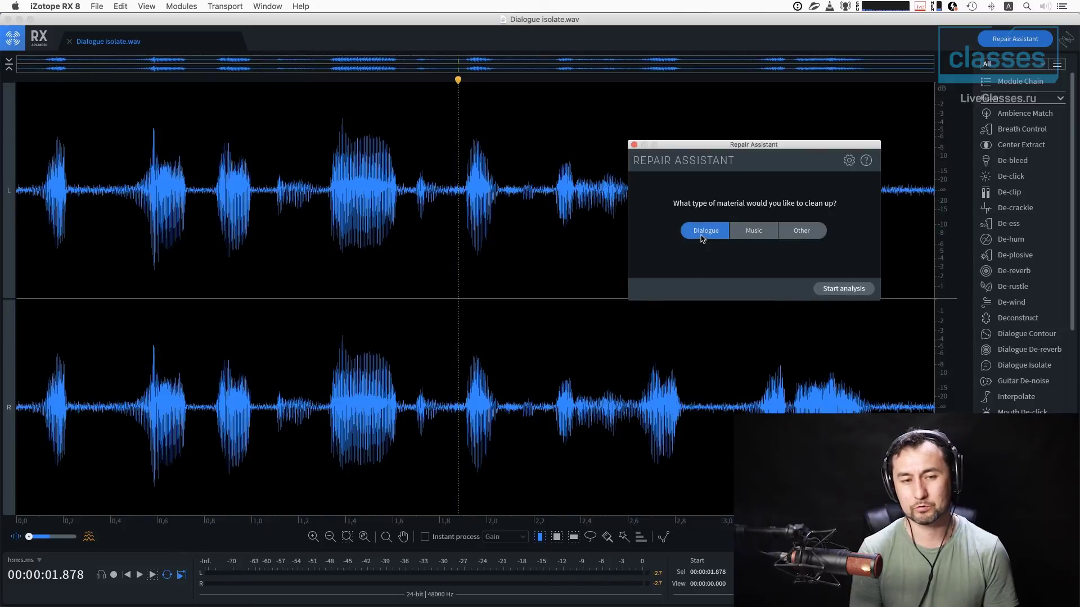
{"action": "left_click", "coordinate": [843, 291]}
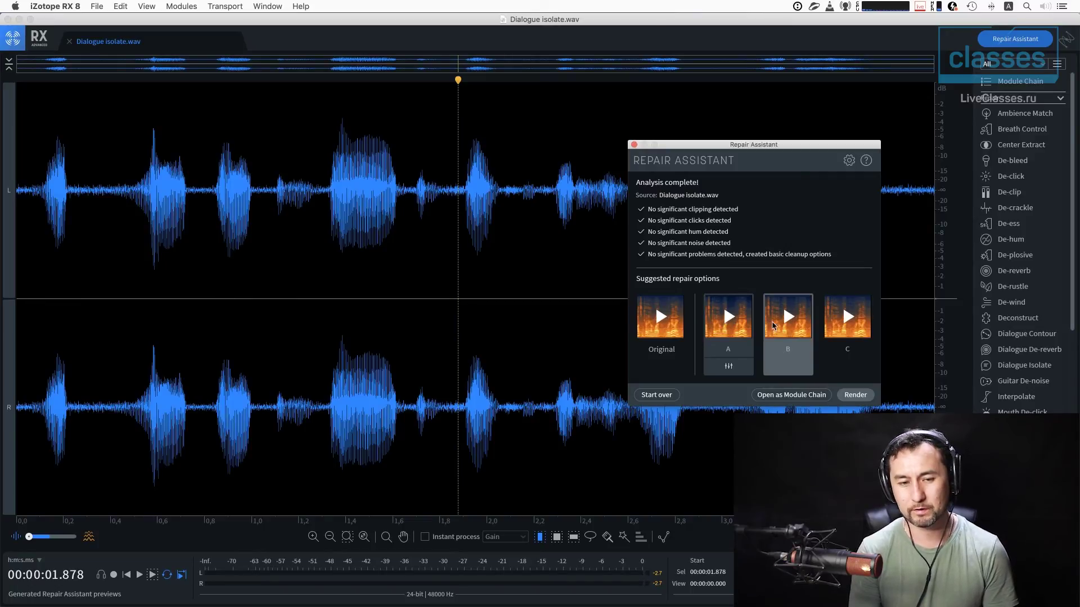
- Preview the suggested repair options A, B and C and compare them with the original audio
{"action": "left_click", "coordinate": [667, 318]}
{"action": "left_click", "coordinate": [730, 319]}
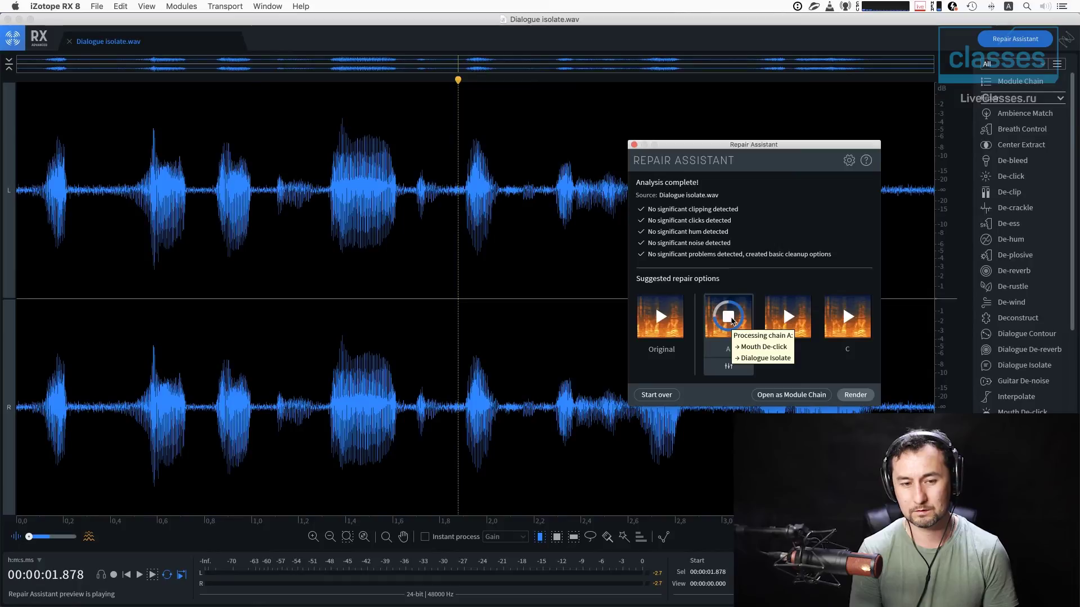
{"action": "left_click", "coordinate": [787, 317]}
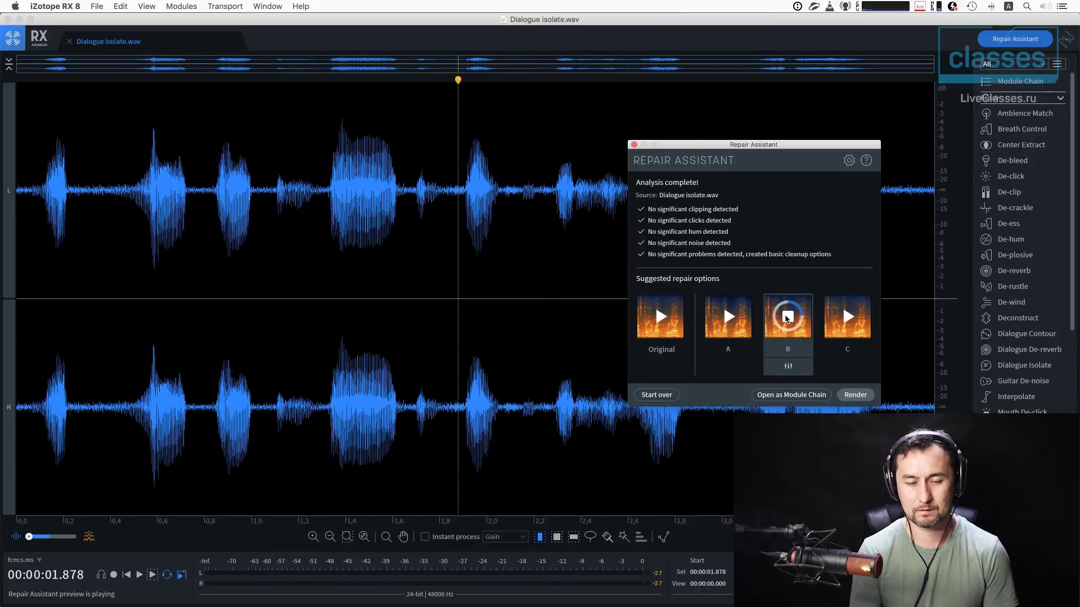
{"action": "left_click", "coordinate": [843, 322]}
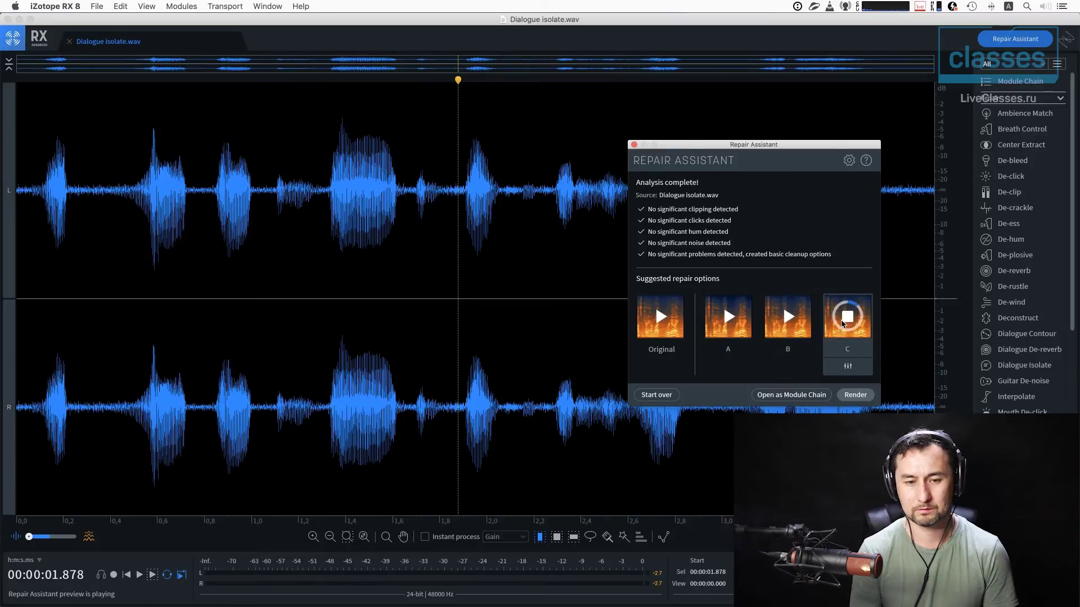
{"action": "left_click", "coordinate": [787, 317]}
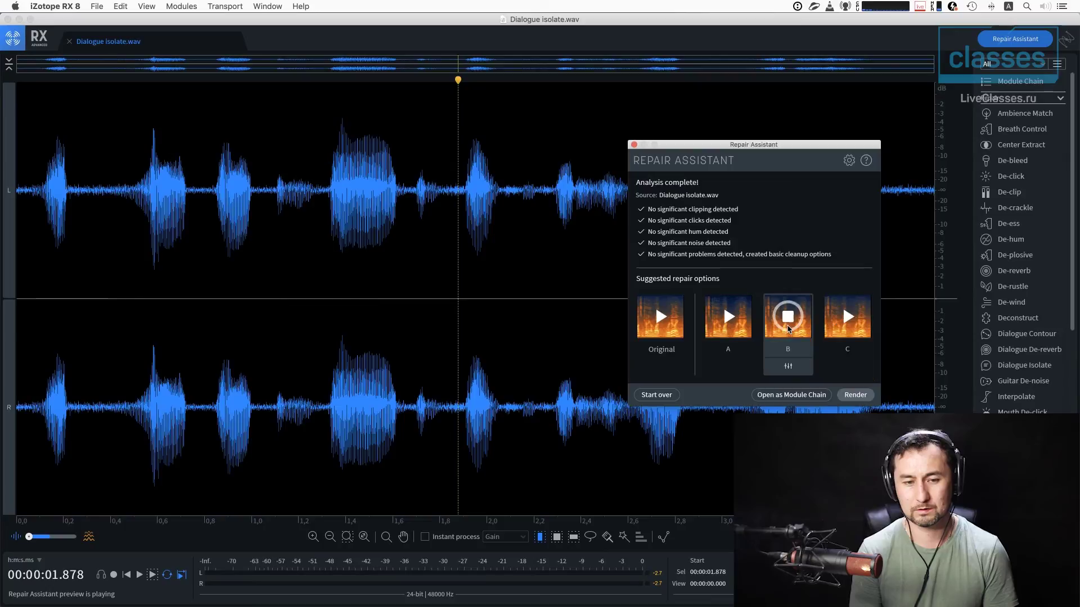
{"action": "left_click", "coordinate": [728, 317]}
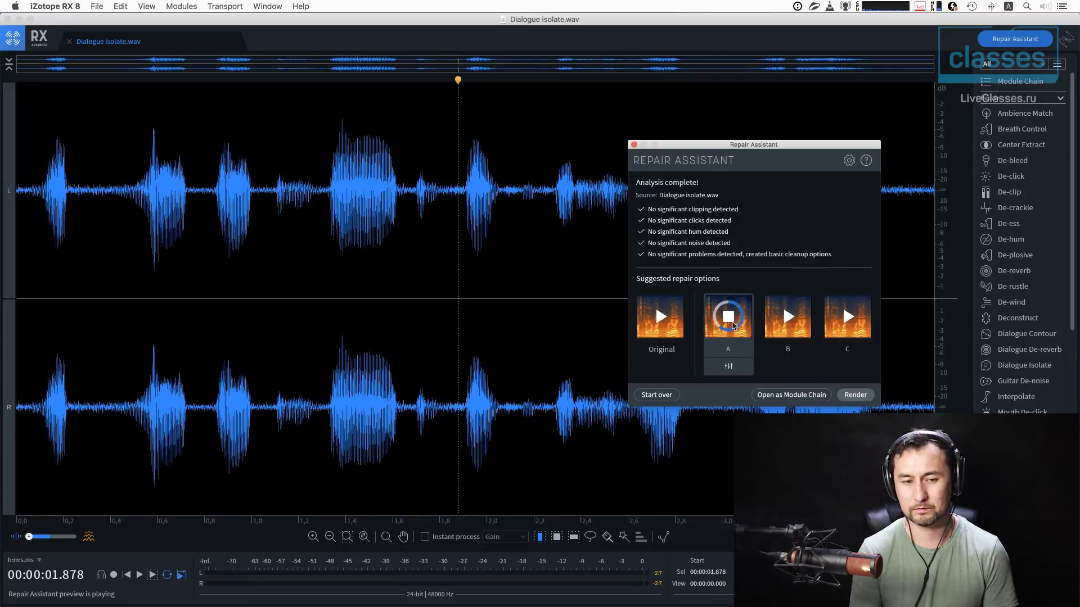
{"action": "left_click", "coordinate": [731, 323]}
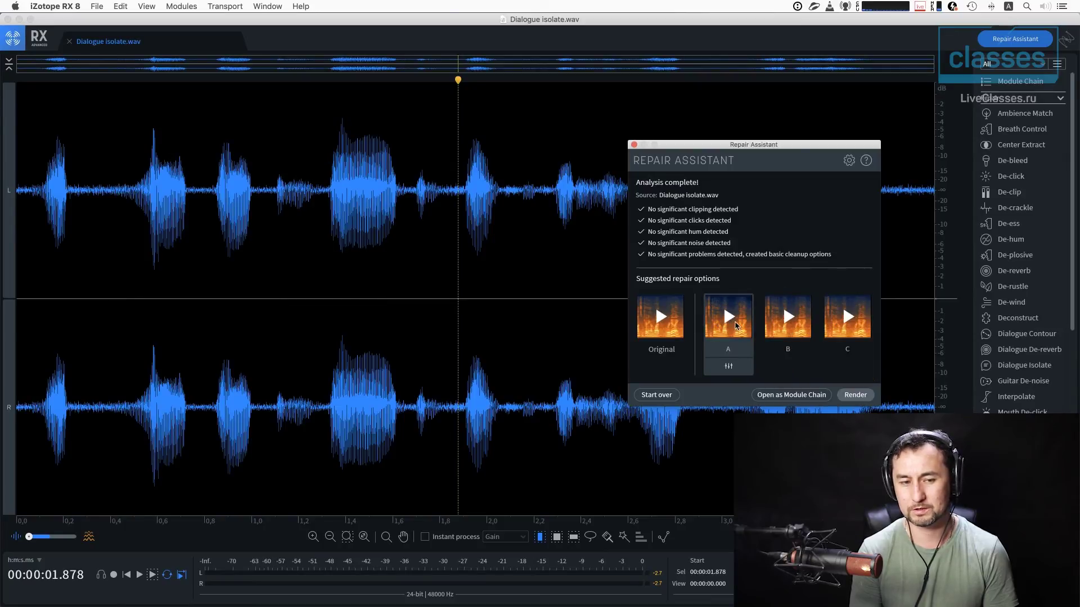
{"action": "left_click", "coordinate": [661, 319]}
{"action": "left_click", "coordinate": [667, 323]}
- Raise the strength of repair option A to its maximum and render it on the dialogue file
{"action": "left_click", "coordinate": [728, 368]}
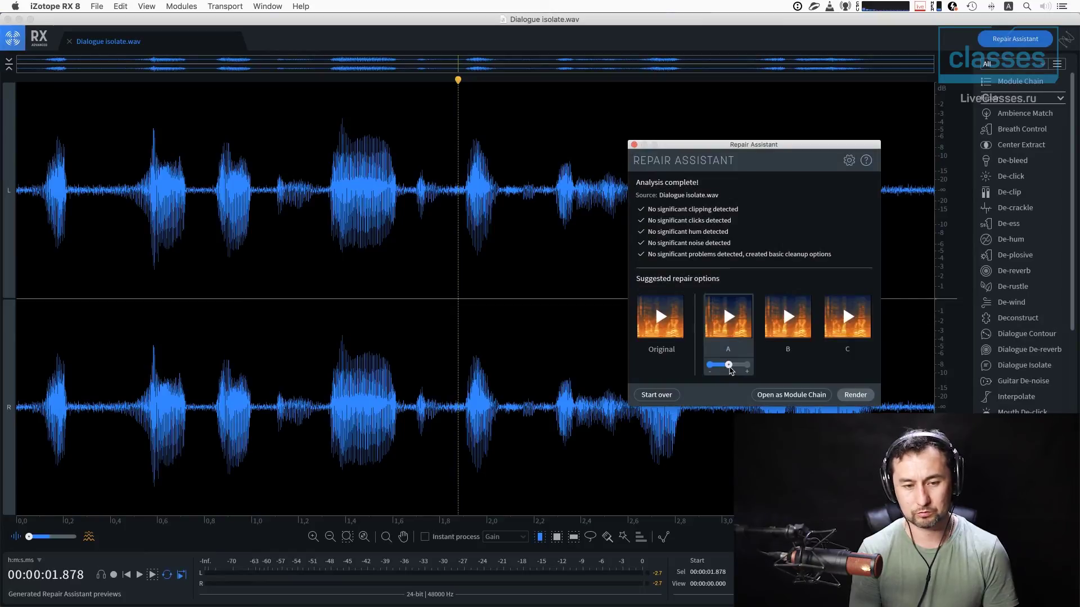
{"action": "left_click_drag", "start_coordinate": [728, 366], "coordinate": [751, 367]}
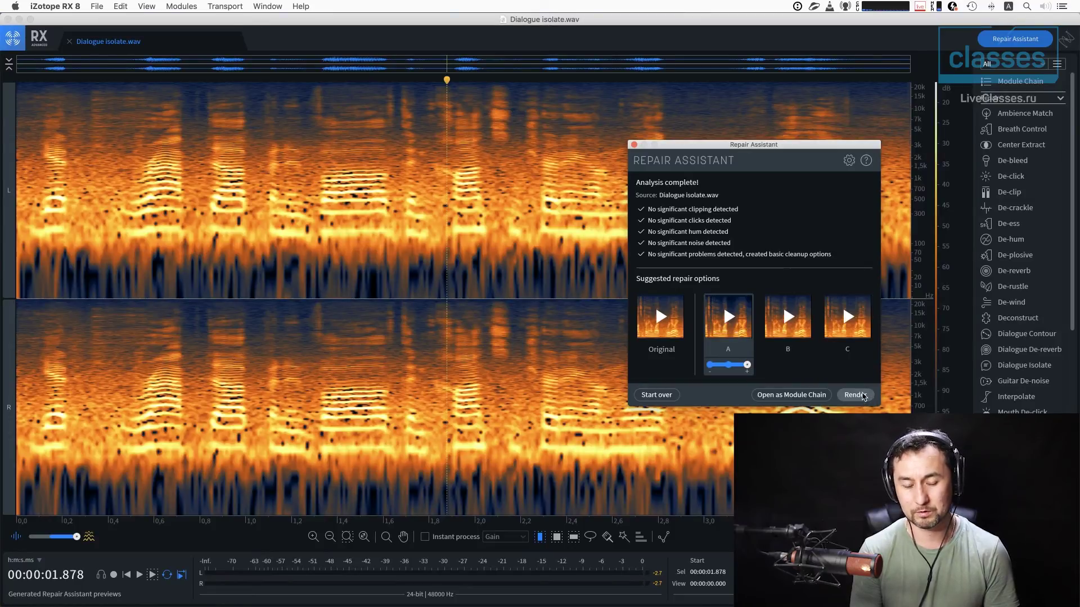
{"action": "left_click", "coordinate": [860, 396]}
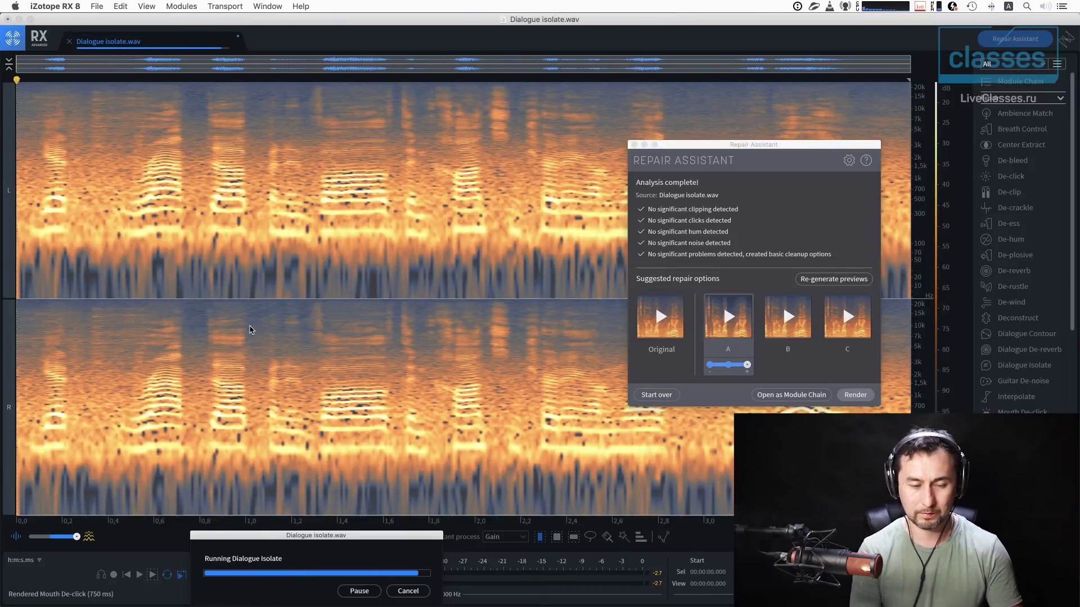
- Play the repaired dialogue and inspect the individual modules recorded under Repair Assistant in the edit history
{"action": "key", "text": "space"}
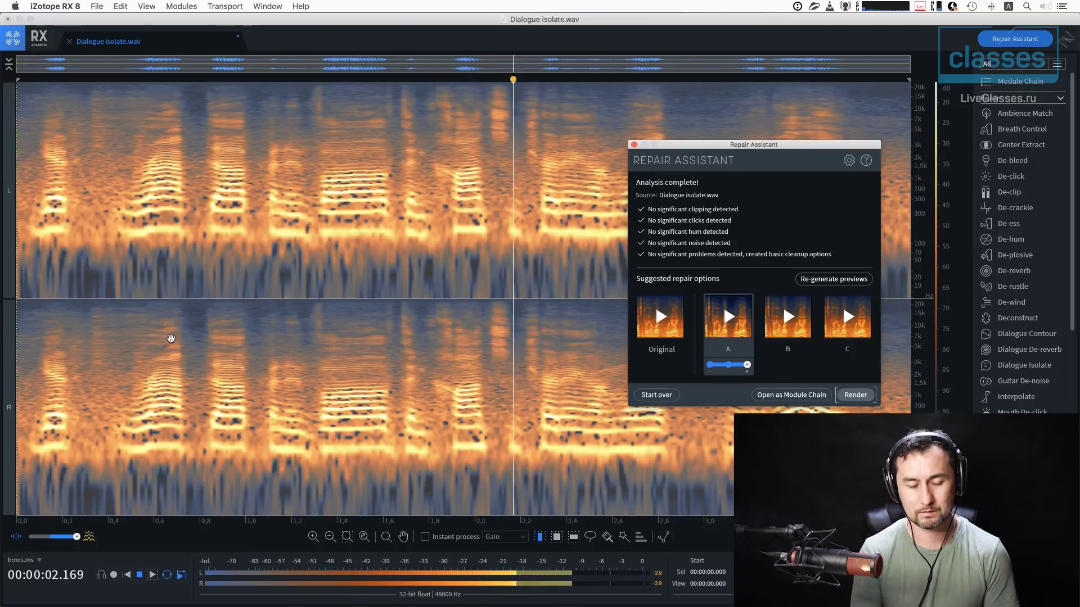
{"action": "key", "text": "space"}
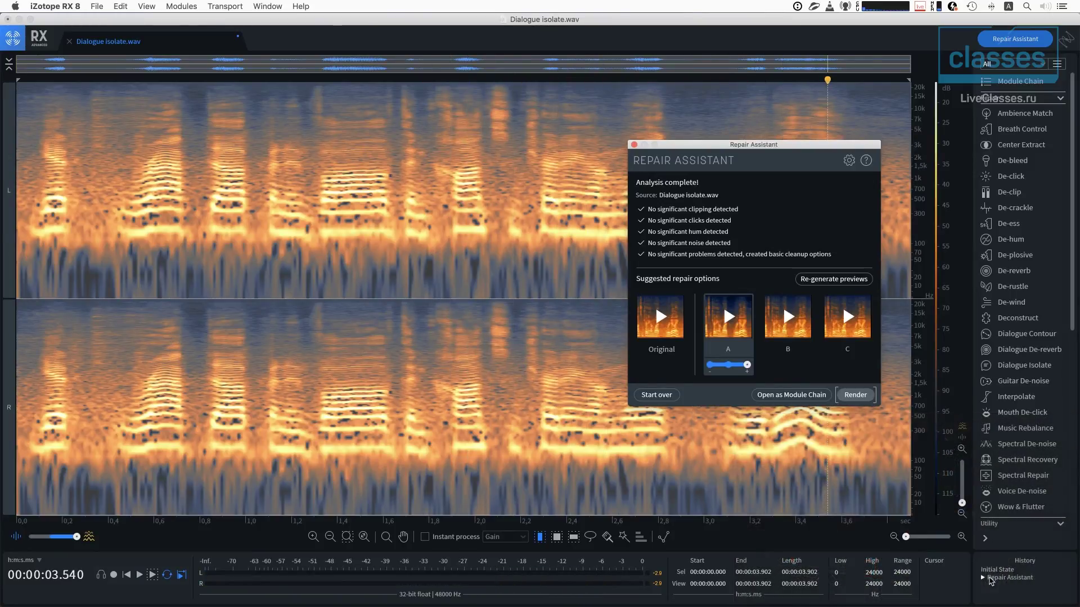
{"action": "left_click", "coordinate": [982, 578]}
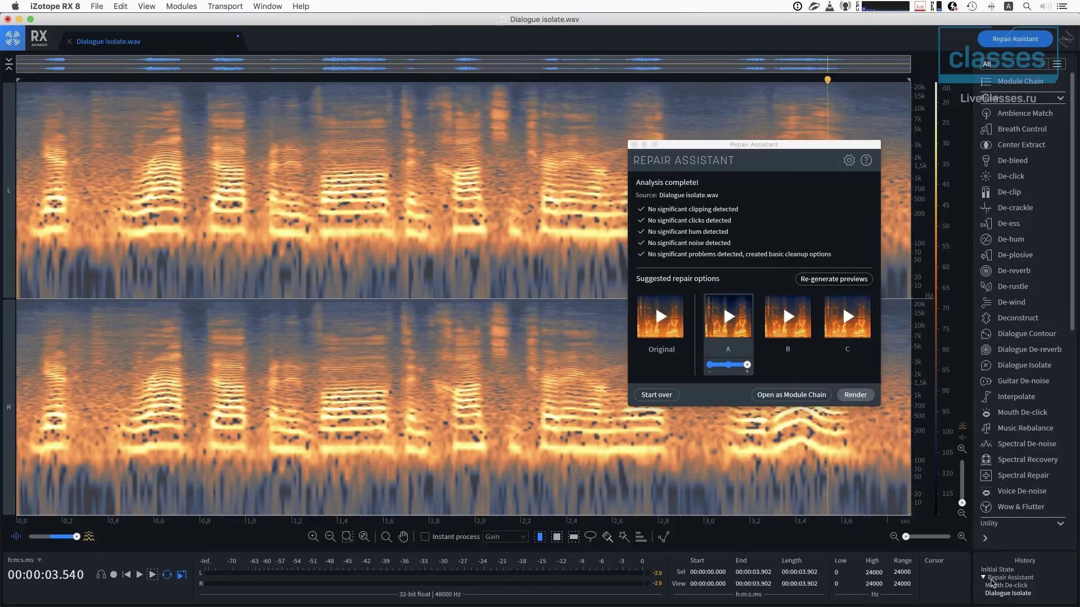
{"action": "left_click", "coordinate": [984, 578]}
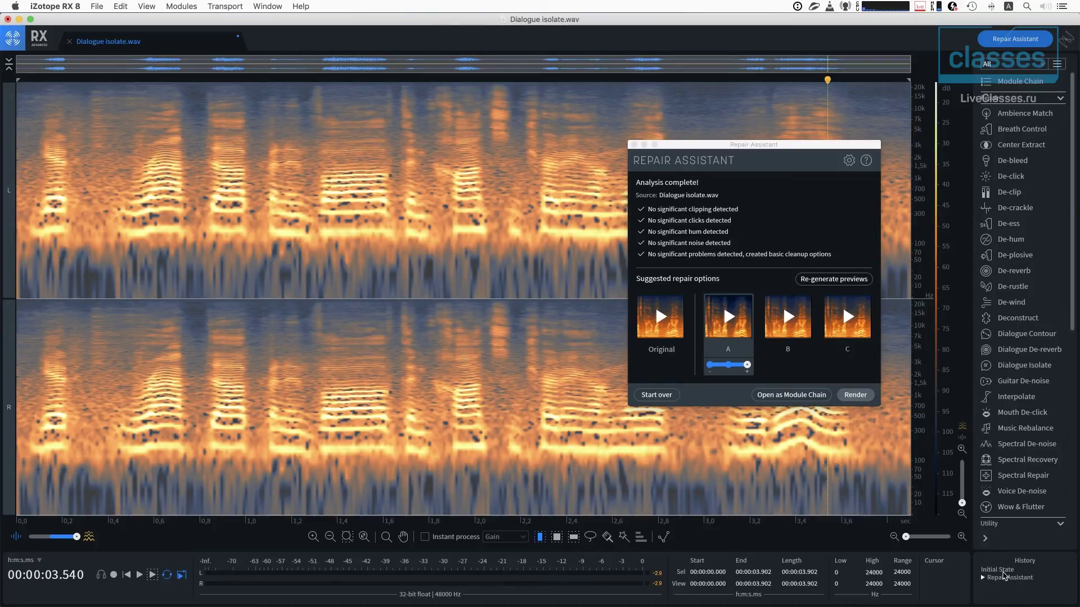
- Compare playback of the Initial State with the Repair Assistant result by switching between the two history entries
{"action": "left_click", "coordinate": [988, 571]}
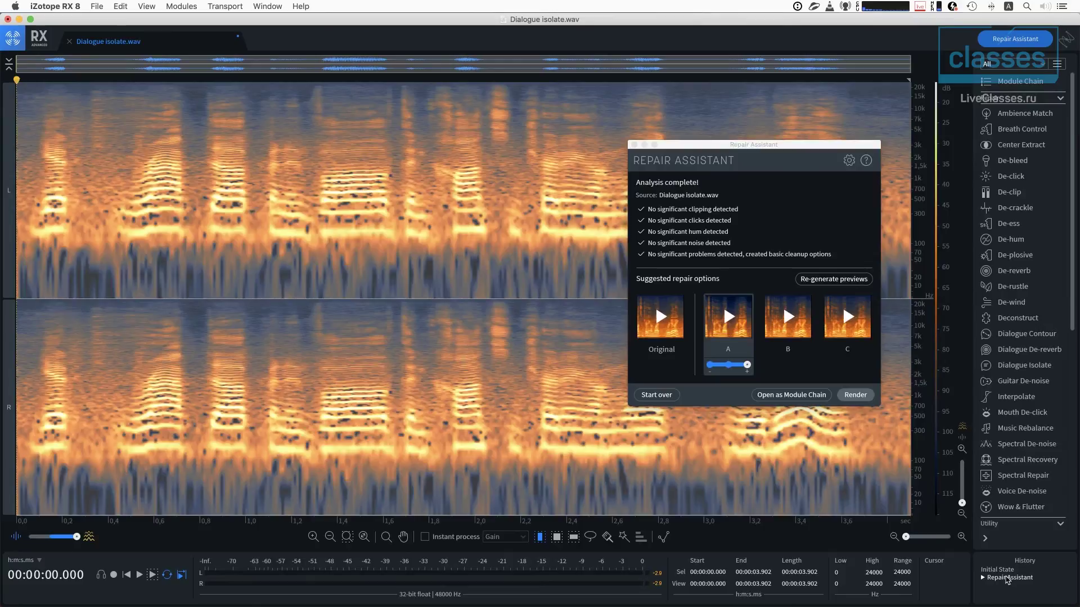
{"action": "key", "text": "space"}
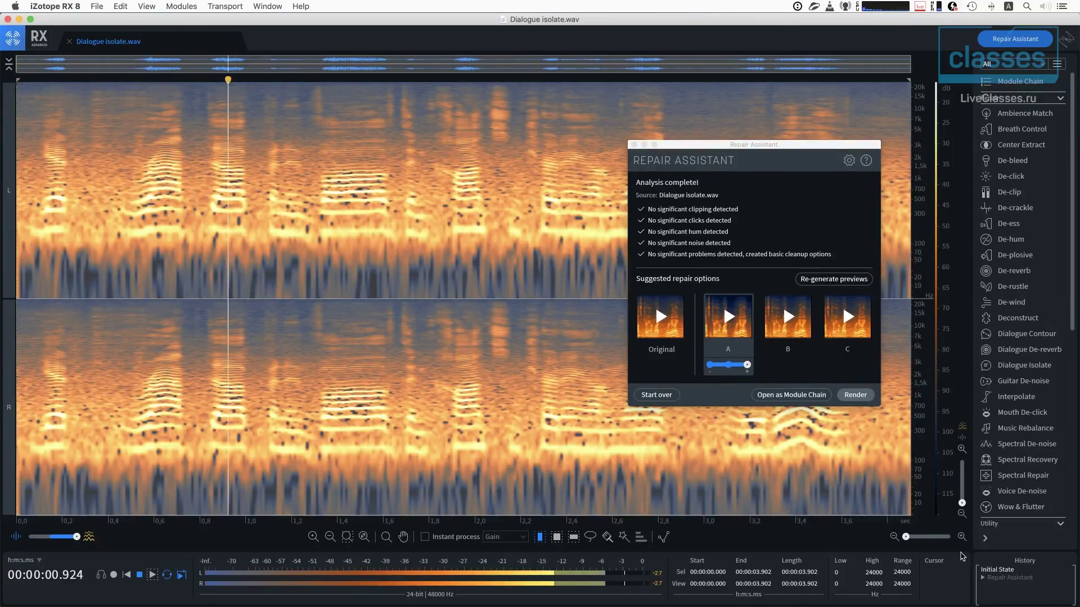
{"action": "left_click", "coordinate": [1000, 579]}
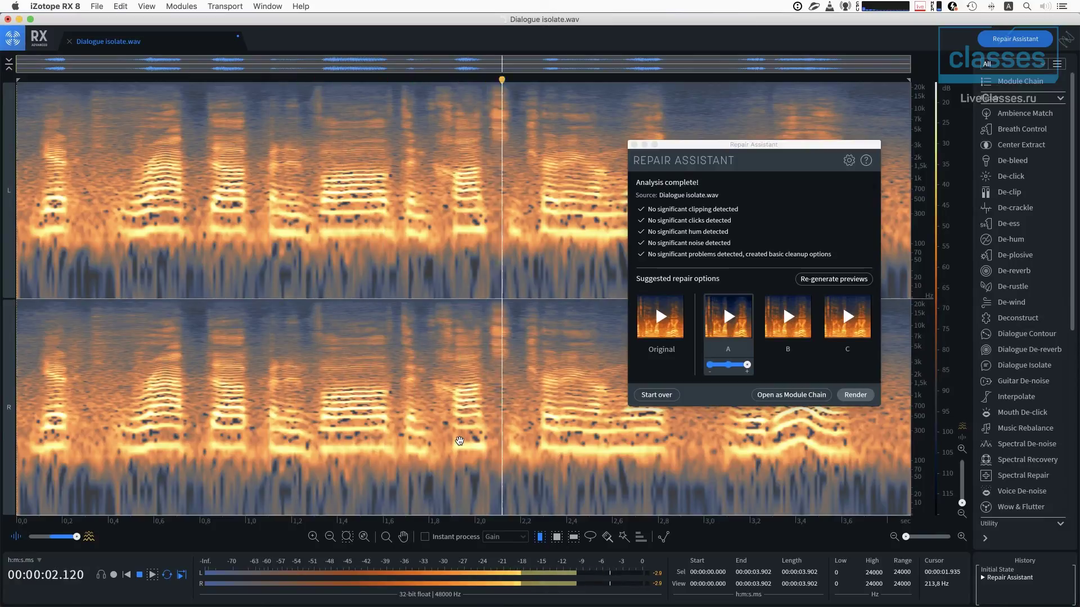
{"action": "key", "text": "space"}
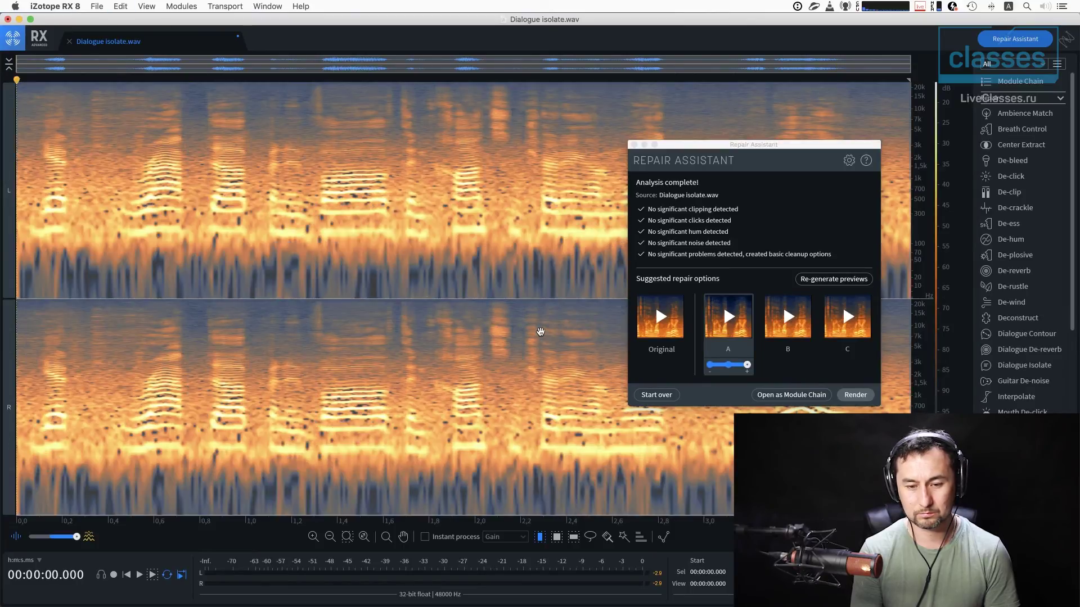
- Preview repair option B and open its processing as a module chain
{"action": "left_click", "coordinate": [790, 316]}
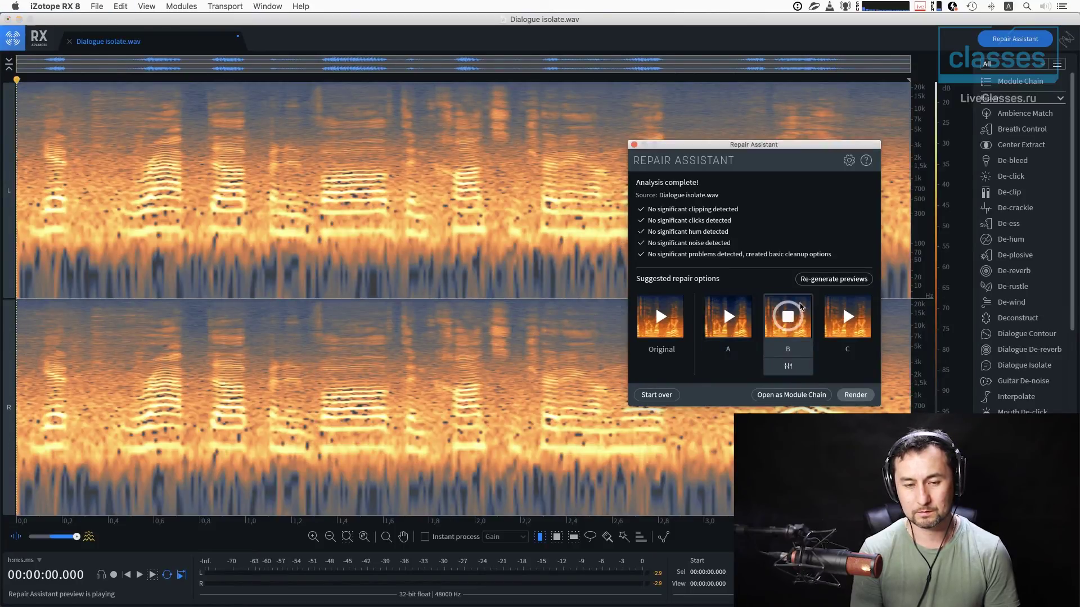
{"action": "left_click", "coordinate": [789, 318]}
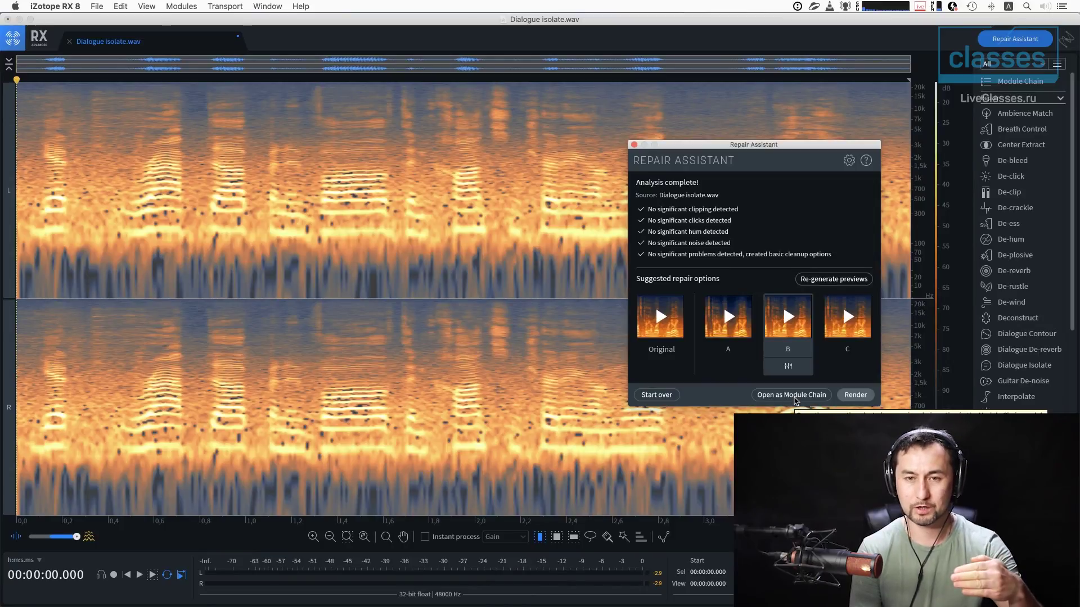
{"action": "left_click", "coordinate": [794, 397]}
{"action": "left_click_drag", "start_coordinate": [812, 182], "coordinate": [847, 189]}
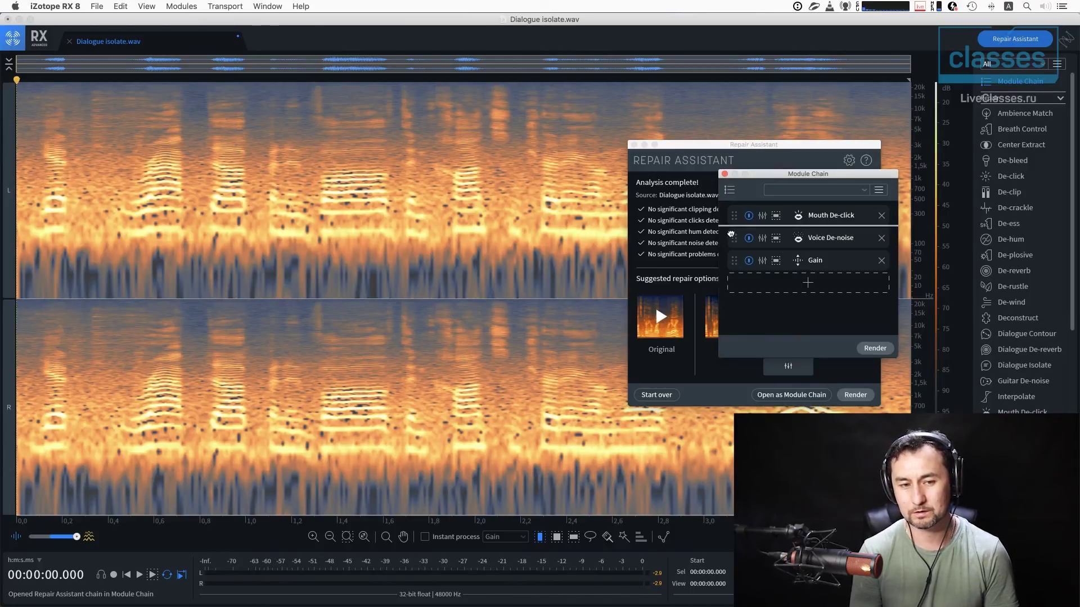
- Set the Mouth De-click sensitivity in the module chain to about 5.1 and close the module's settings
{"action": "left_click", "coordinate": [763, 218]}
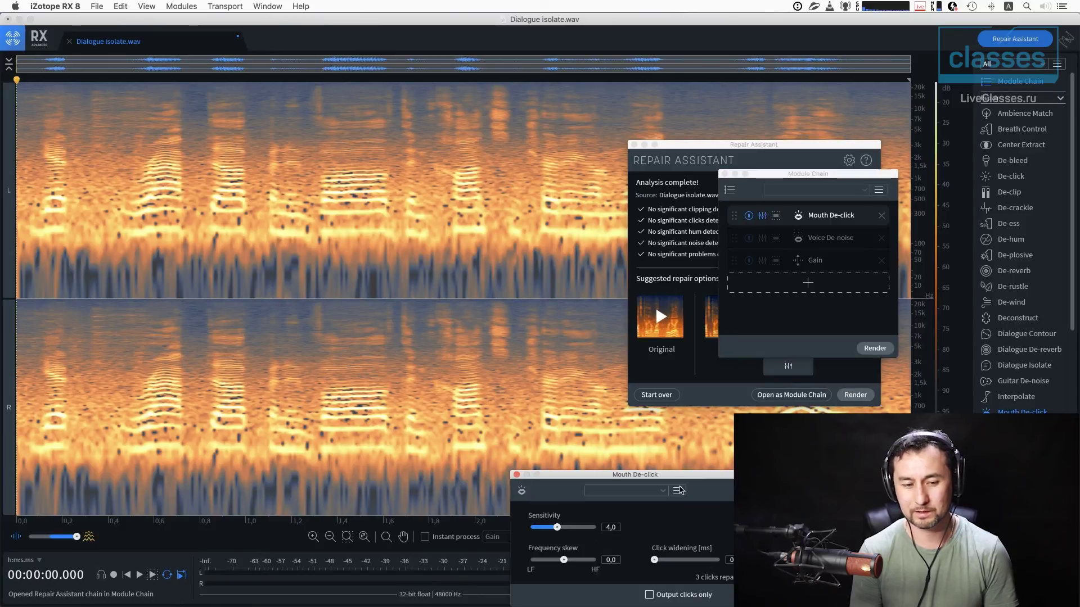
{"action": "left_click_drag", "start_coordinate": [635, 474], "coordinate": [604, 439]}
{"action": "left_click_drag", "start_coordinate": [527, 493], "coordinate": [543, 496]}
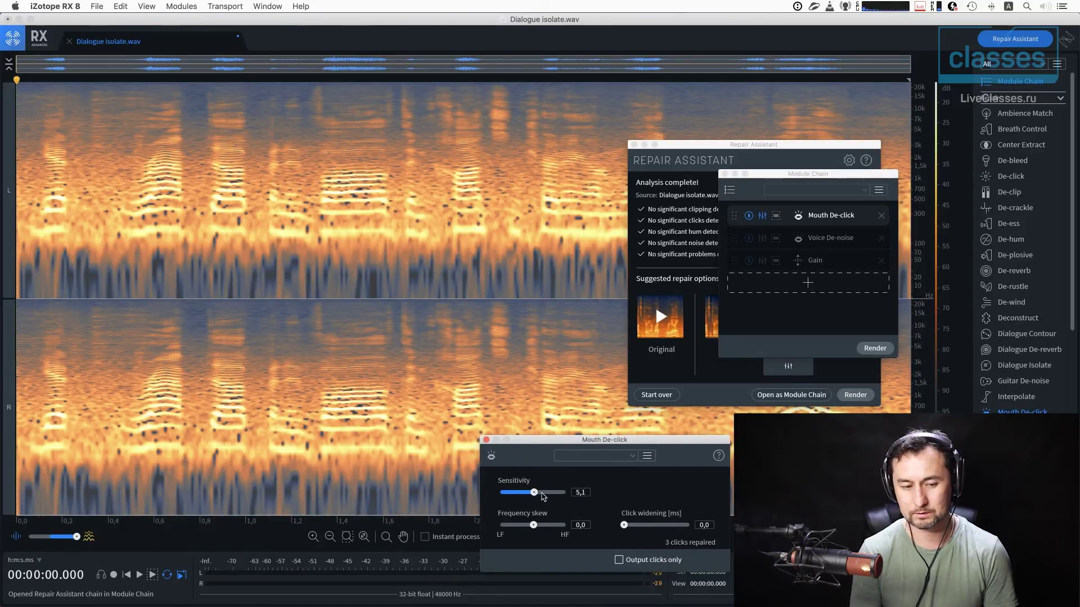
{"action": "left_click", "coordinate": [485, 440]}
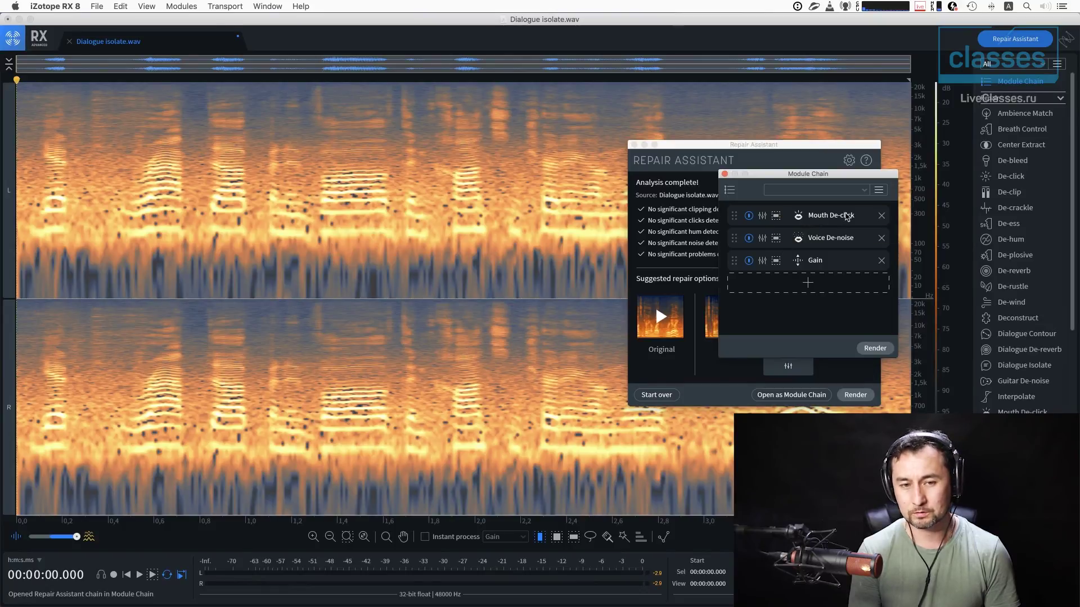
- Limit Mouth De-click in the module chain to a custom frequency range of 100 to 1000 Hz
{"action": "left_click", "coordinate": [776, 219]}
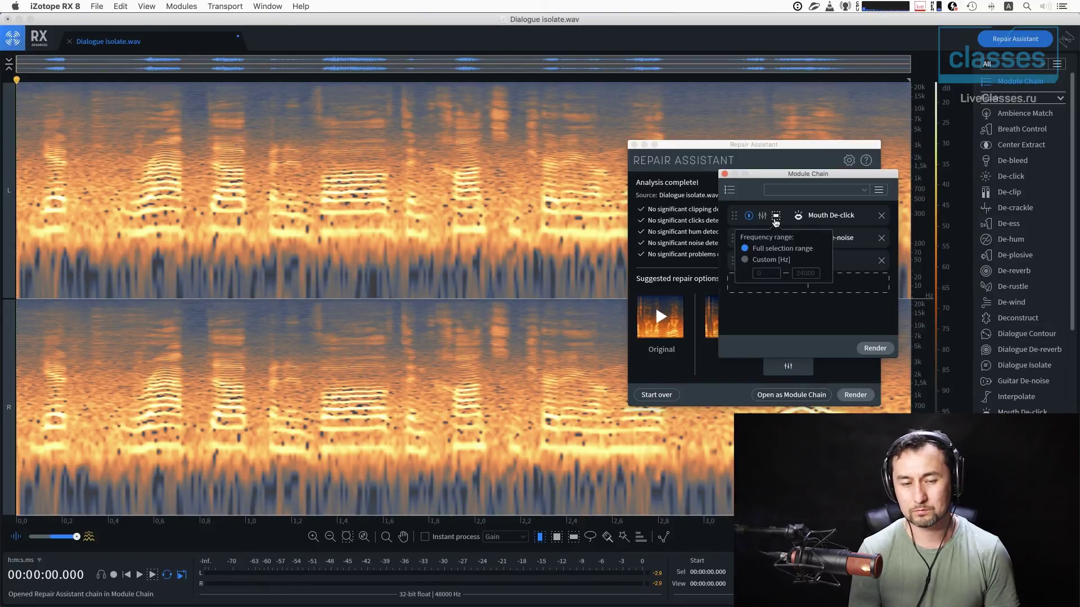
{"action": "left_click", "coordinate": [745, 260]}
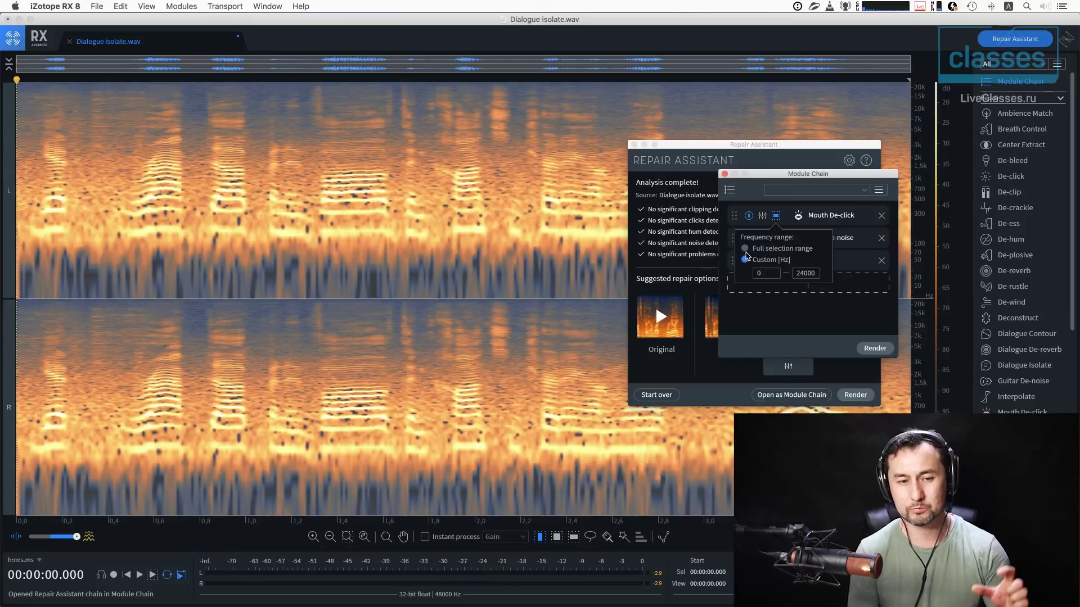
{"action": "left_click", "coordinate": [764, 274]}
{"action": "type", "text": "100"}
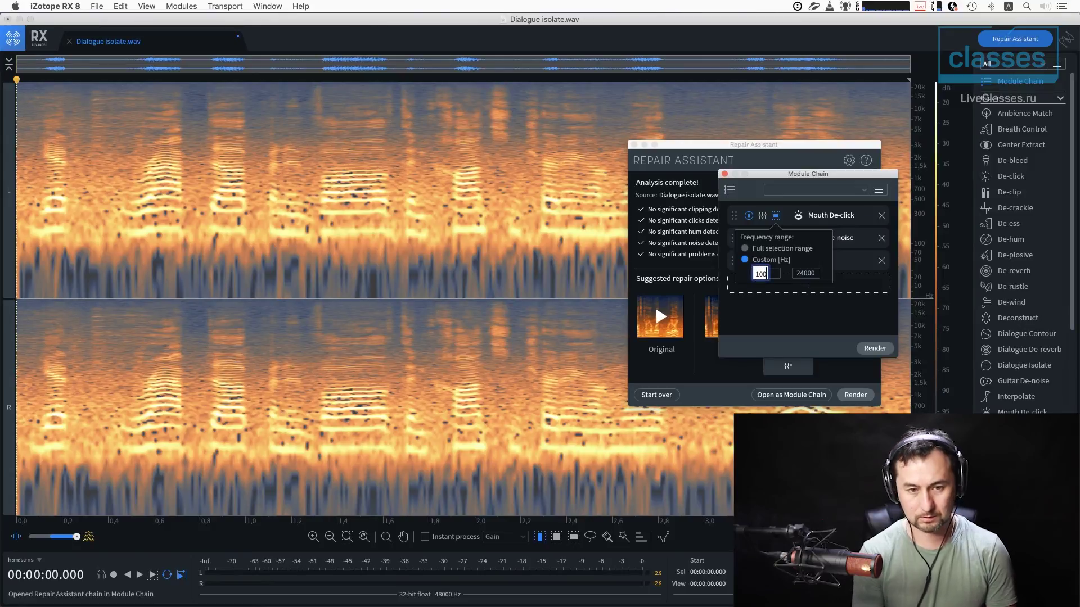
{"action": "left_click", "coordinate": [794, 276]}
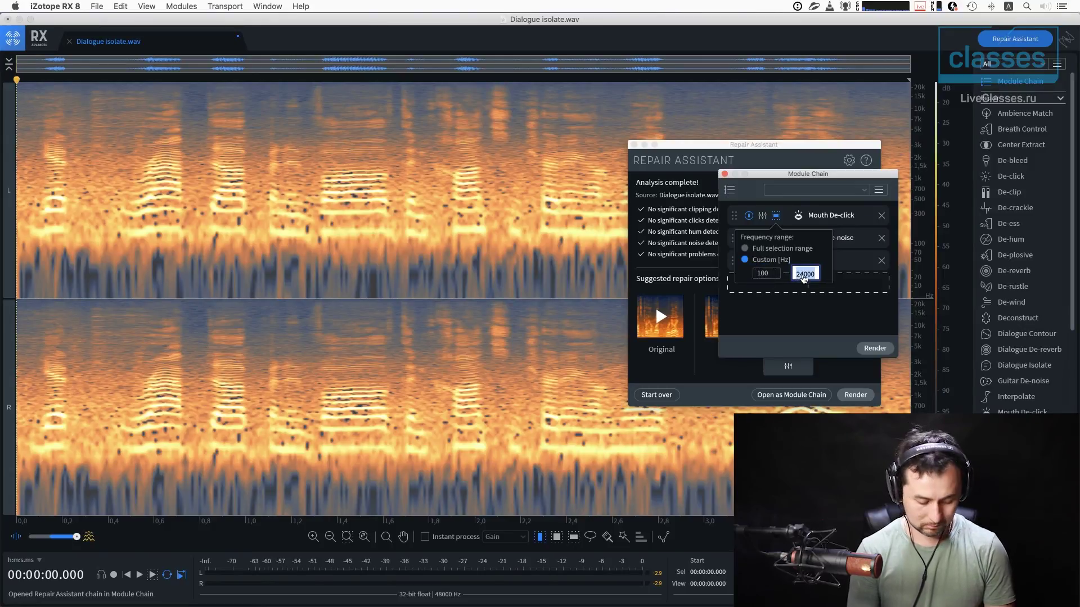
{"action": "type", "text": "1000"}
{"action": "key", "text": "Return"}
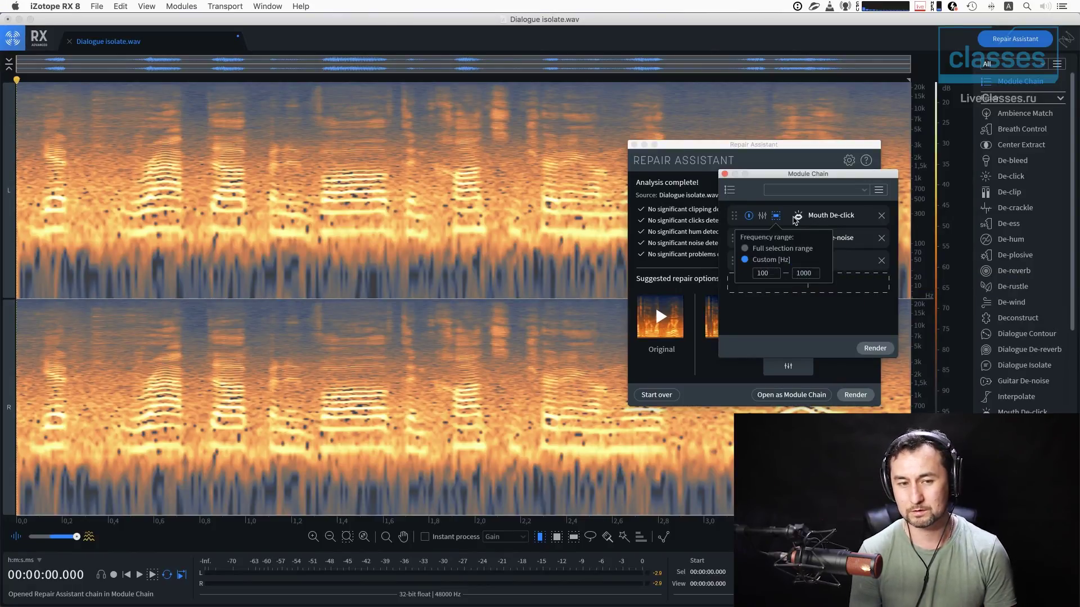
{"action": "left_click", "coordinate": [775, 221]}
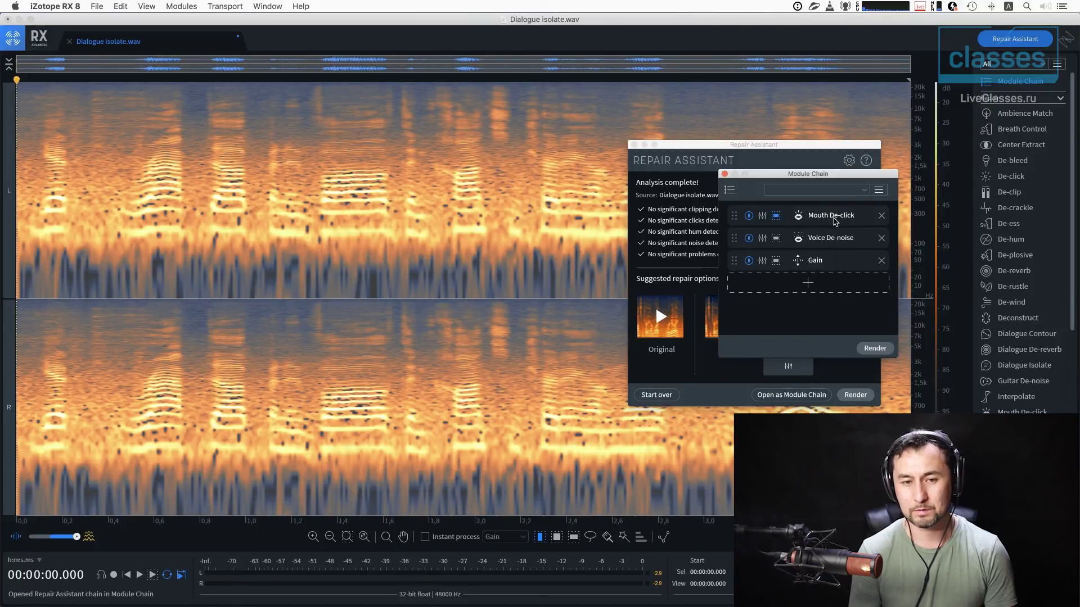
- Remove the Mouth De-click module from the module chain
{"action": "left_click", "coordinate": [882, 217]}
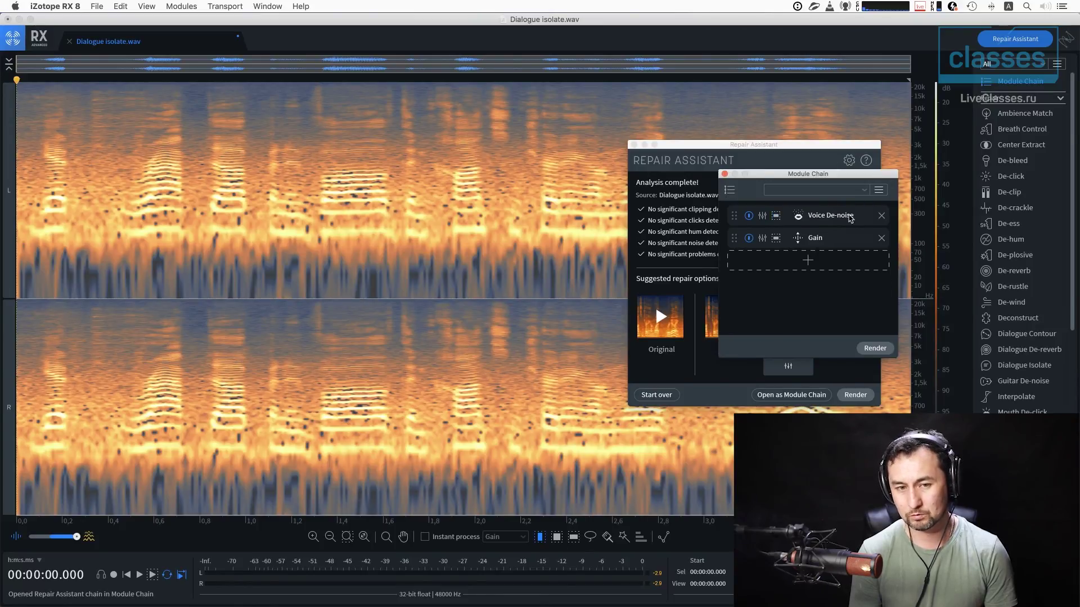
- Load the Cleanup Voice-over preset into the module chain and close the Module Chain and Repair Assistant windows
{"action": "left_click", "coordinate": [866, 194]}
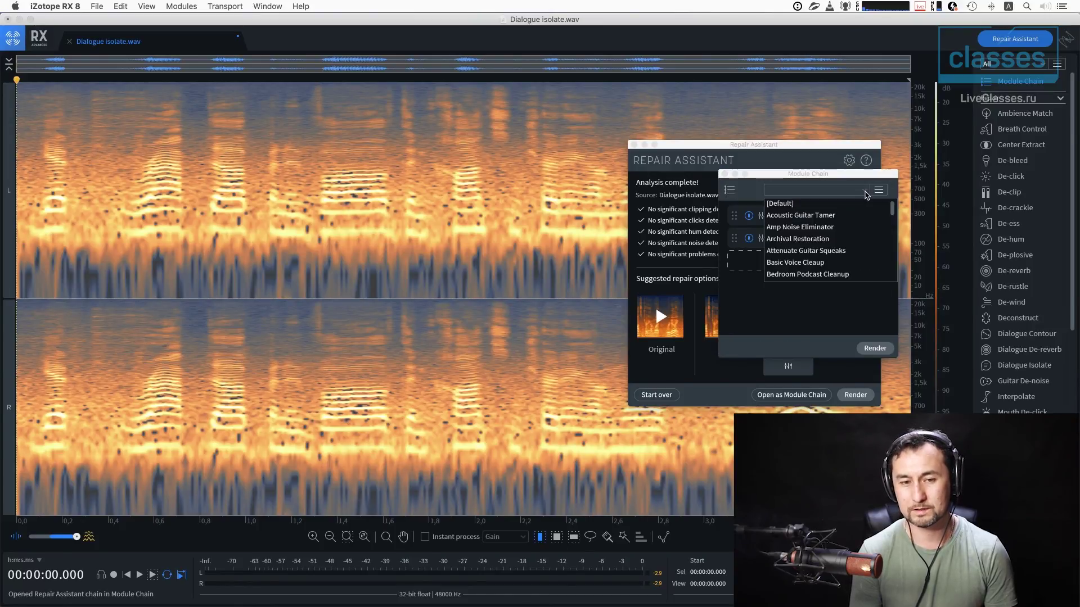
{"action": "left_click", "coordinate": [821, 265]}
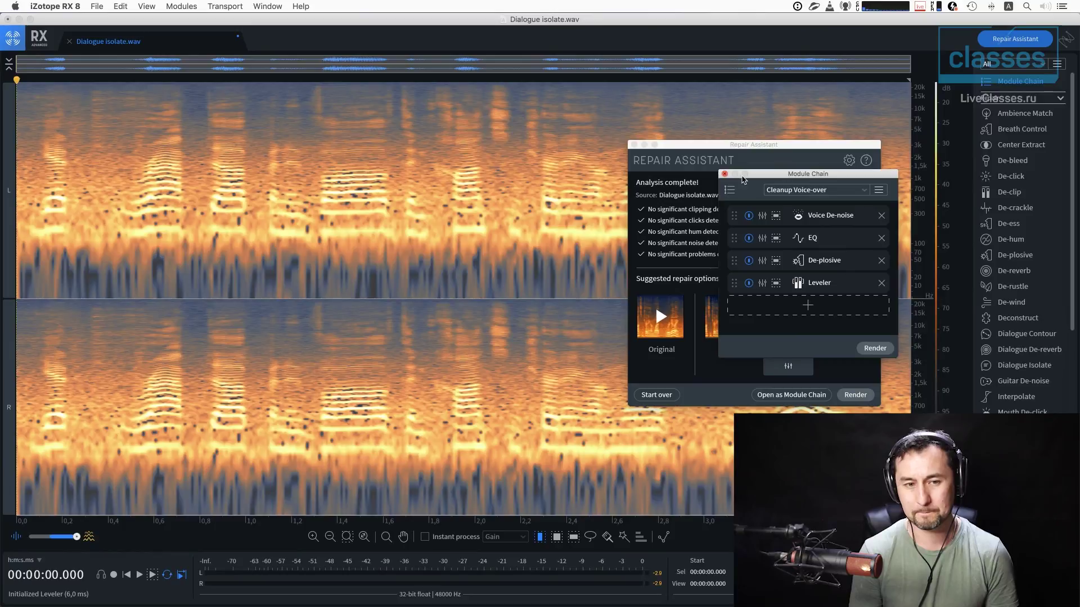
{"action": "left_click", "coordinate": [724, 174]}
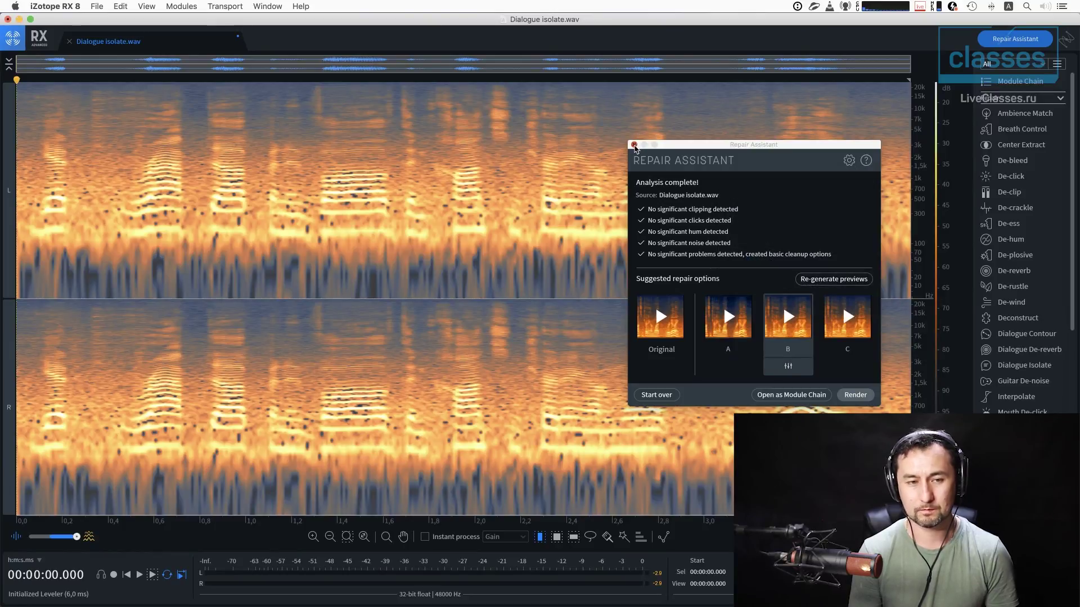
{"action": "left_click", "coordinate": [634, 145]}
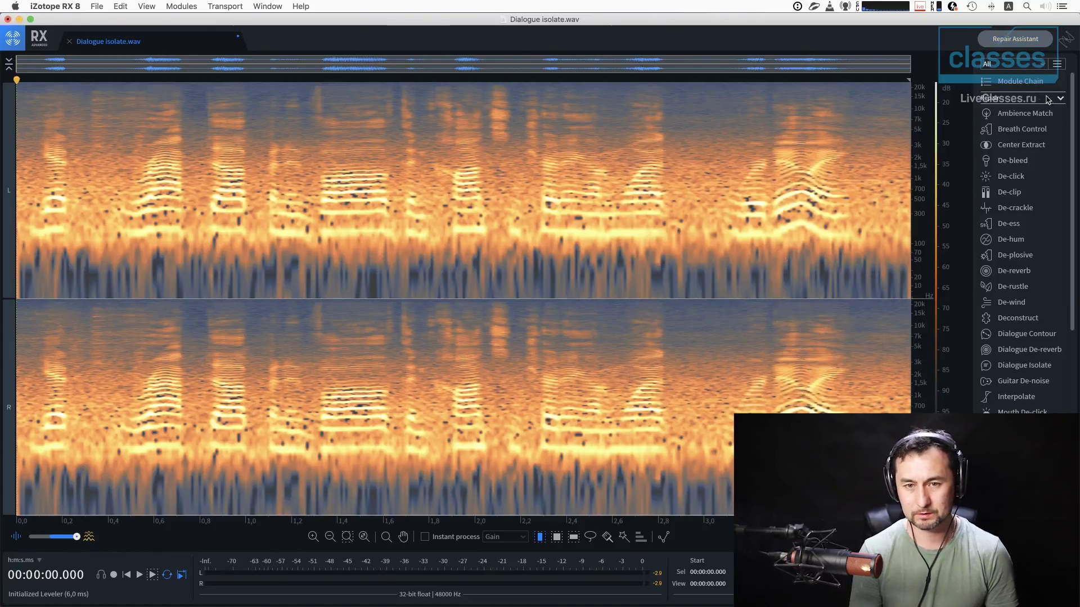
- Reopen the Module Chain window and look at its preset management options
{"action": "left_click", "coordinate": [1016, 82]}
{"action": "left_click", "coordinate": [877, 191]}
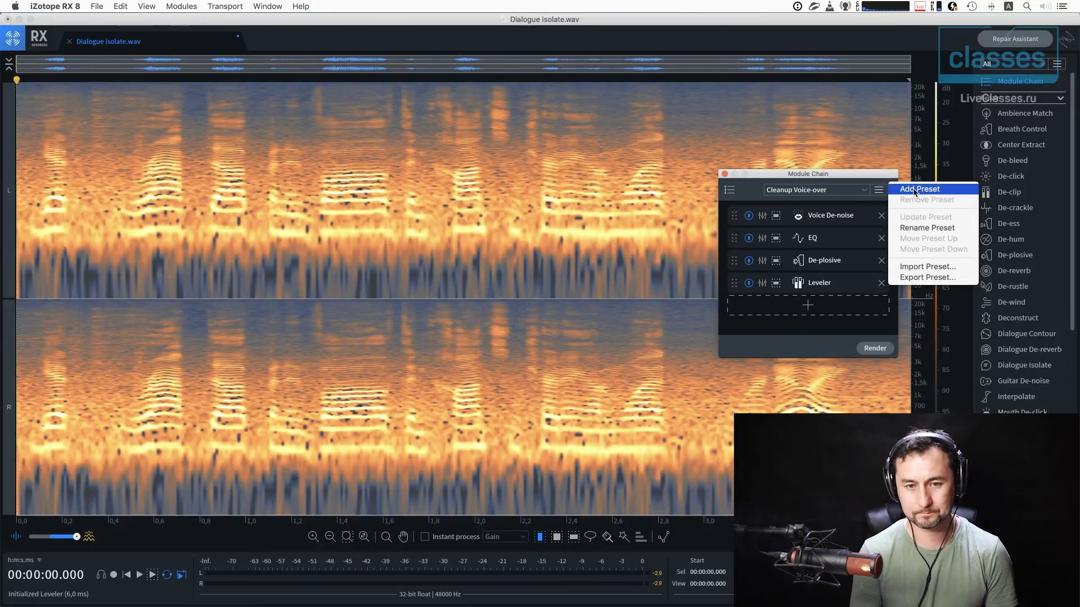
{"action": "left_click", "coordinate": [860, 176]}
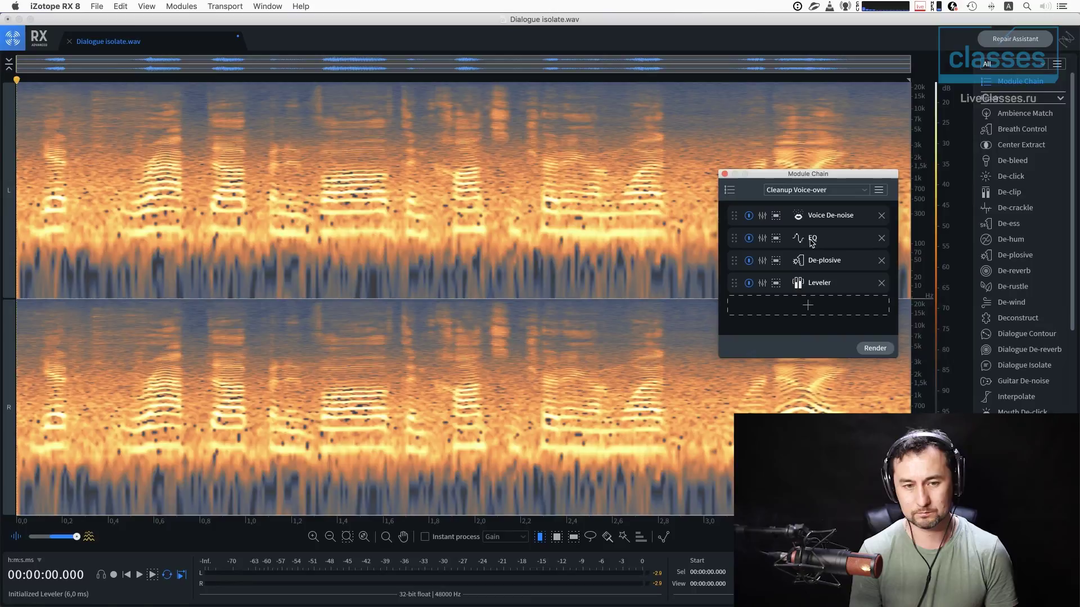
- Raise the chain's EQ high-pass cutoff to about 300 Hz, enable Band 1 and move it between 2 and 4 kHz with a small boost
{"action": "left_click", "coordinate": [769, 239]}
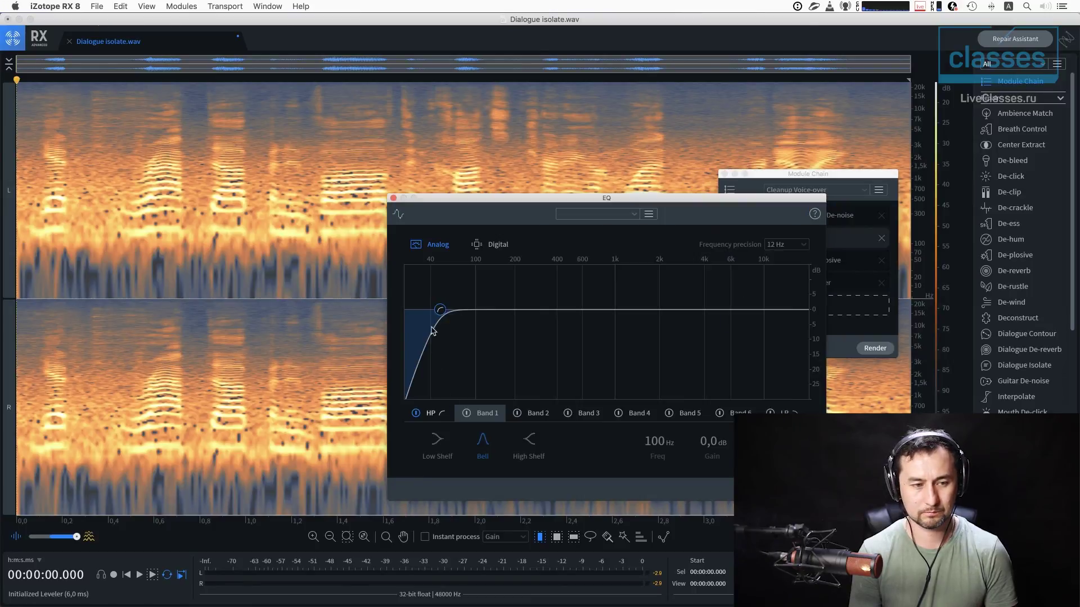
{"action": "left_click", "coordinate": [504, 414]}
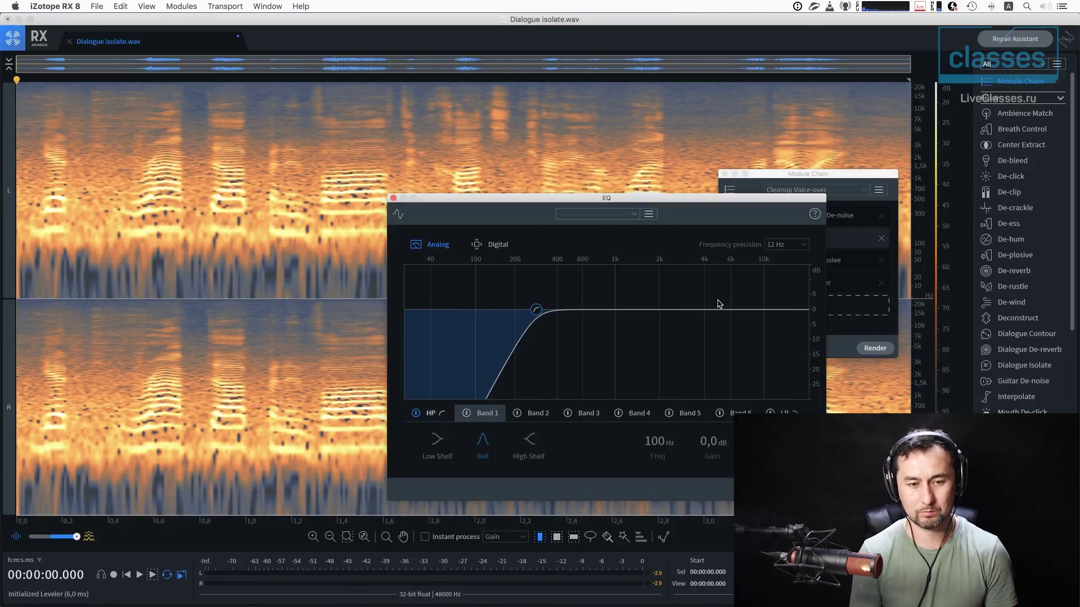
{"action": "left_click", "coordinate": [466, 413]}
{"action": "left_click_drag", "start_coordinate": [479, 310], "coordinate": [692, 290]}
{"action": "left_click", "coordinate": [854, 204]}
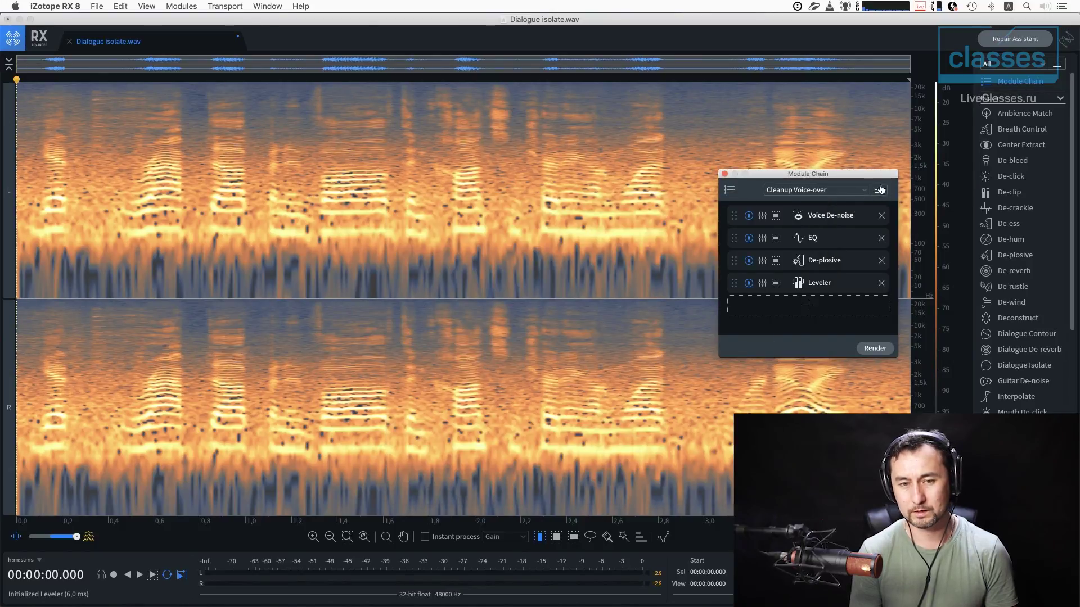
- Save the current module chain as a new preset named LC
{"action": "left_click", "coordinate": [879, 190]}
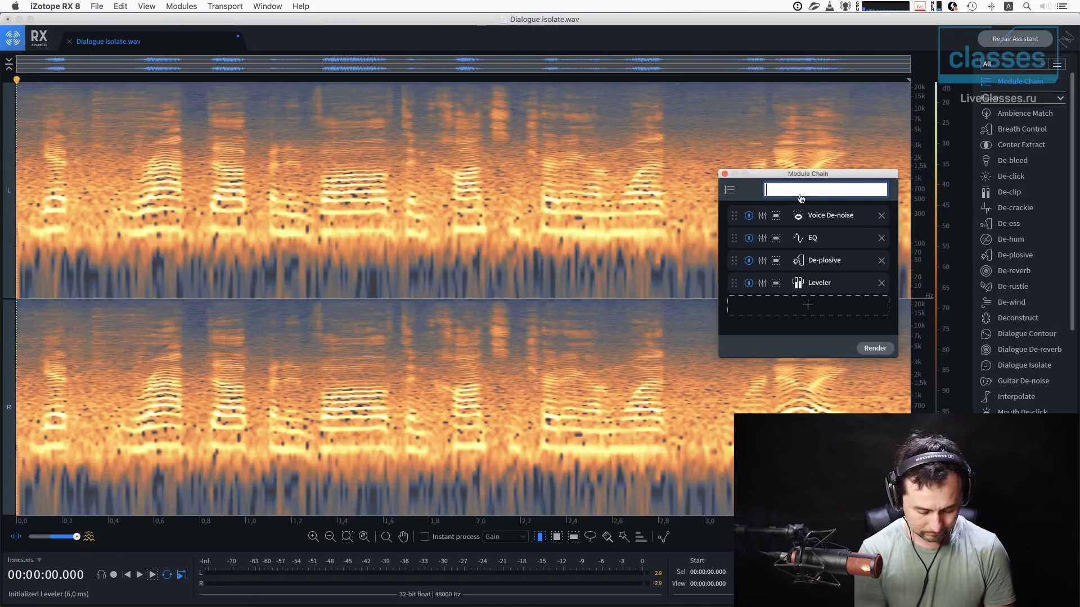
{"action": "type", "text": "C"}
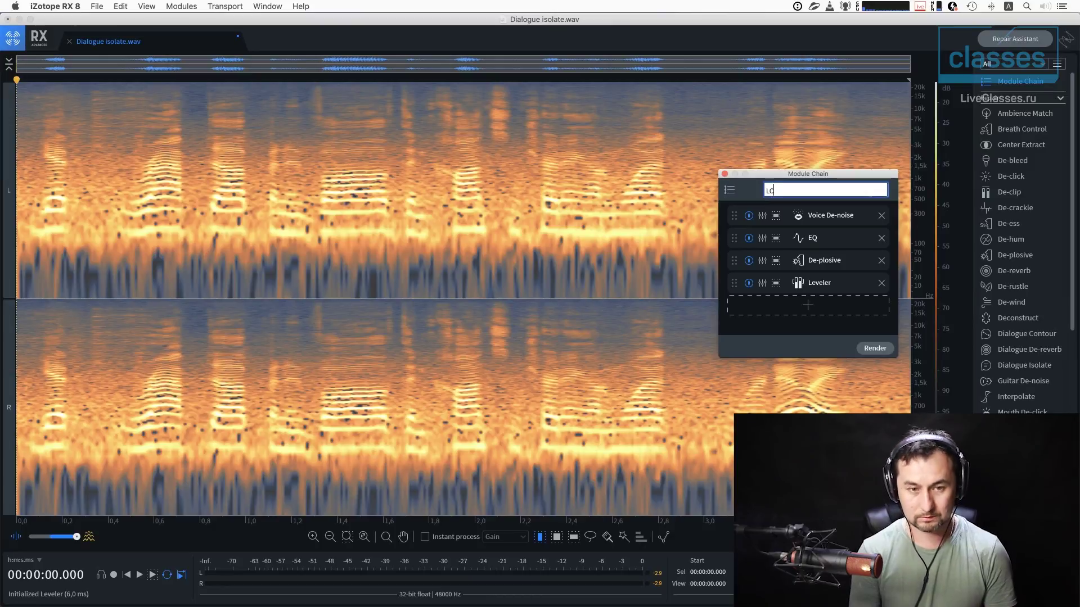
{"action": "key", "text": "Return"}
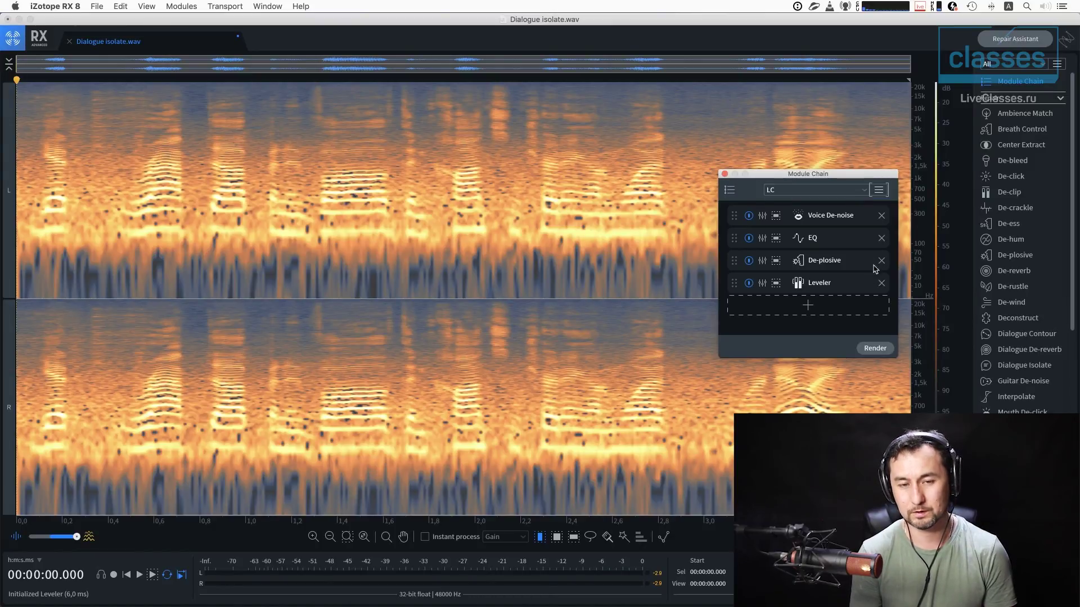
- Look up the LC preset among the module chain presets and bring up its management options
{"action": "left_click", "coordinate": [879, 190]}
{"action": "left_click", "coordinate": [865, 190]}
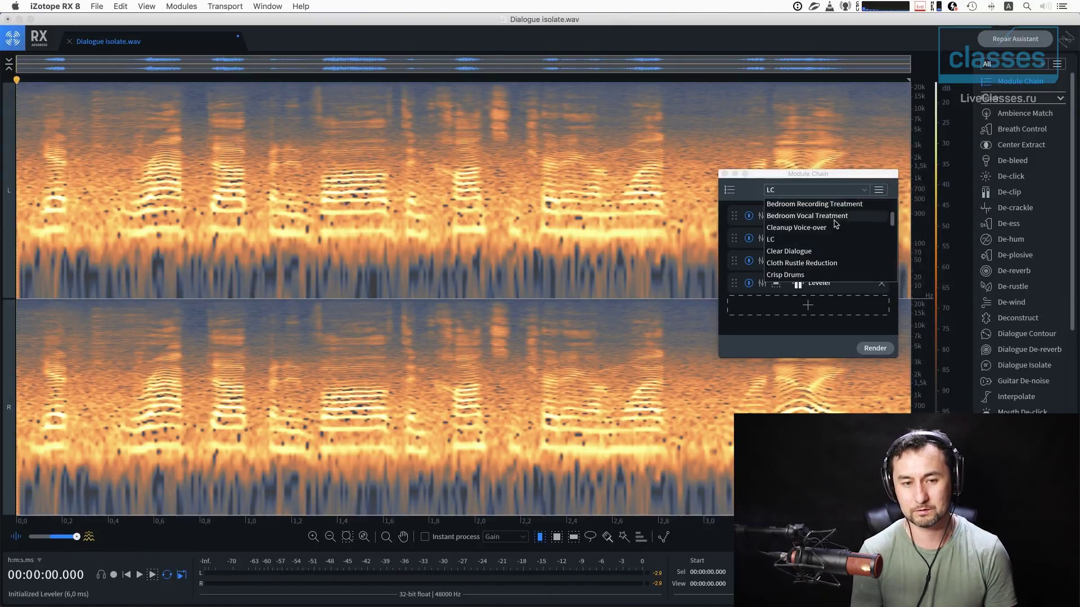
{"action": "left_click", "coordinate": [879, 191]}
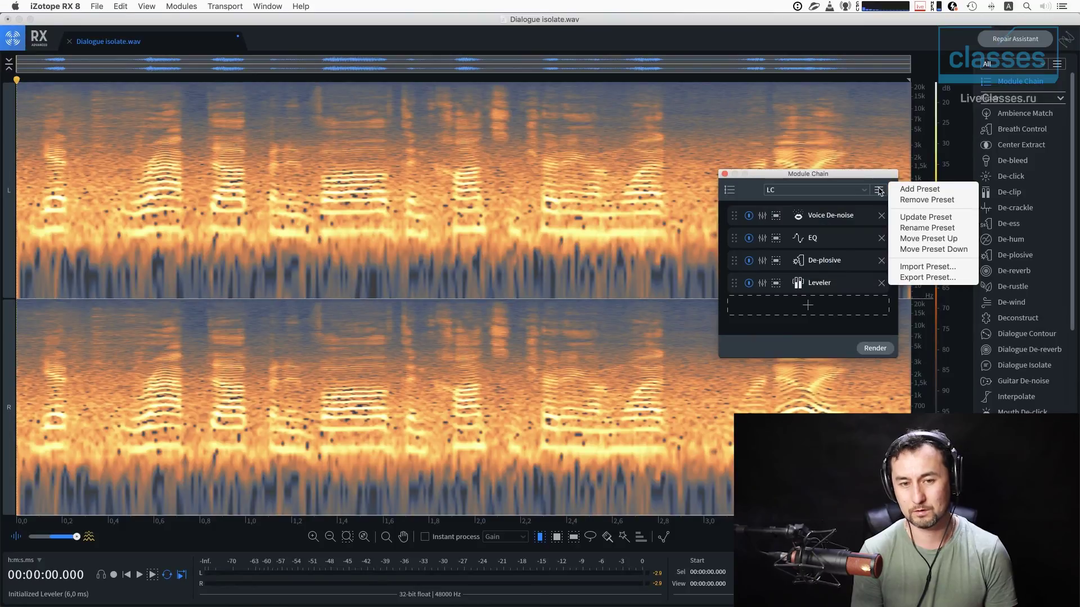